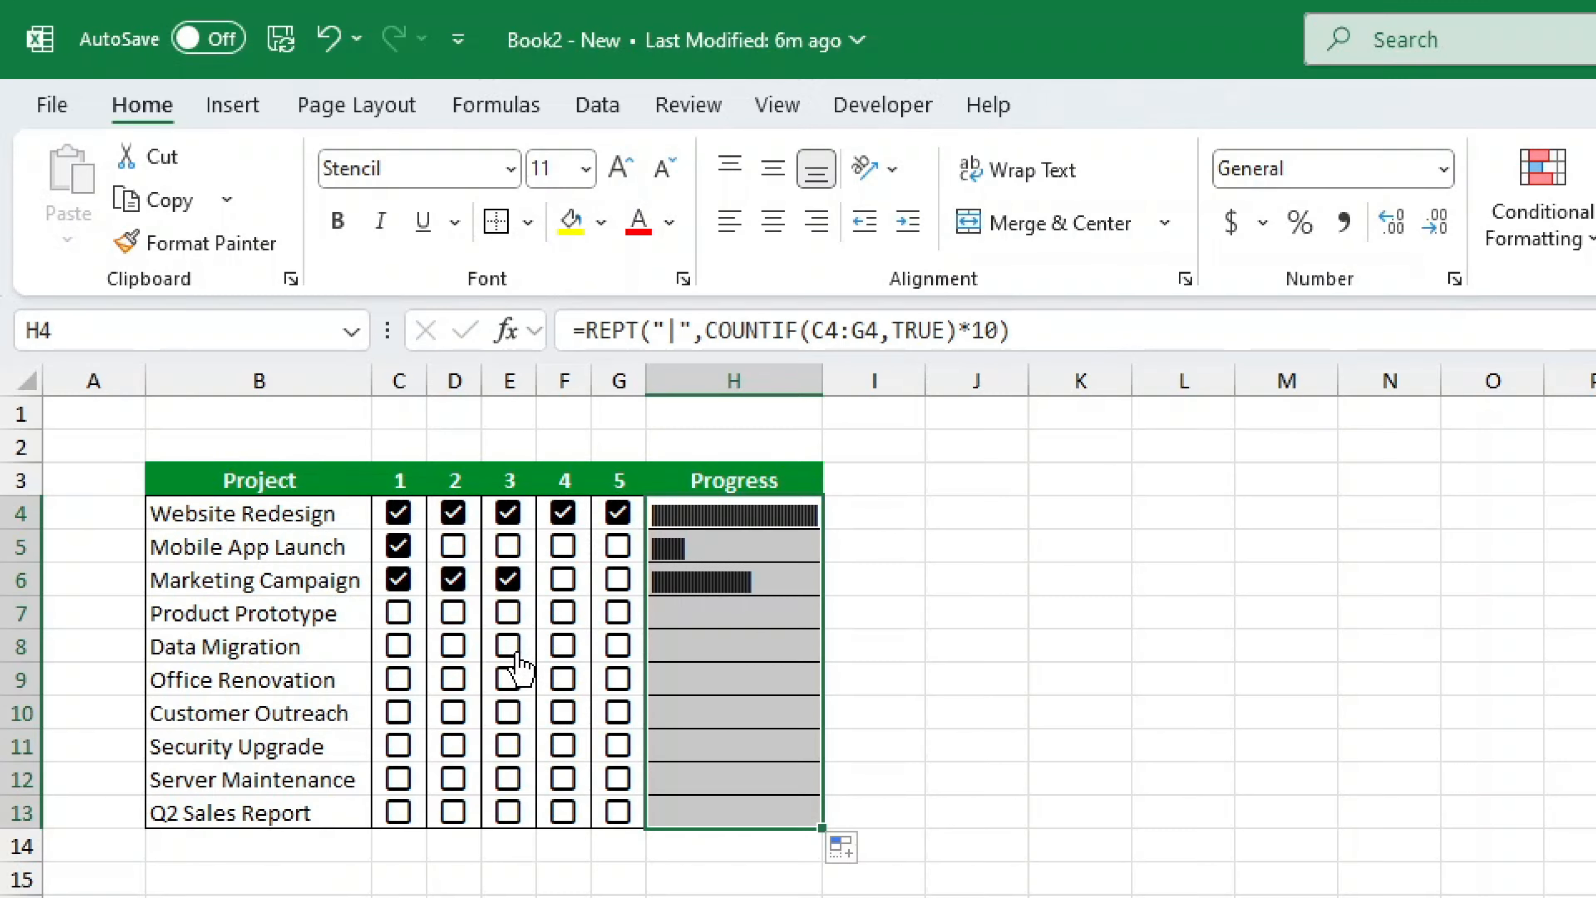
- Toggle checkboxes across several project rows of the finished tracker to preview how the progress bars respond
{"action": "left_click", "coordinate": [508, 644]}
{"action": "left_click", "coordinate": [453, 644]}
{"action": "left_click", "coordinate": [405, 648]}
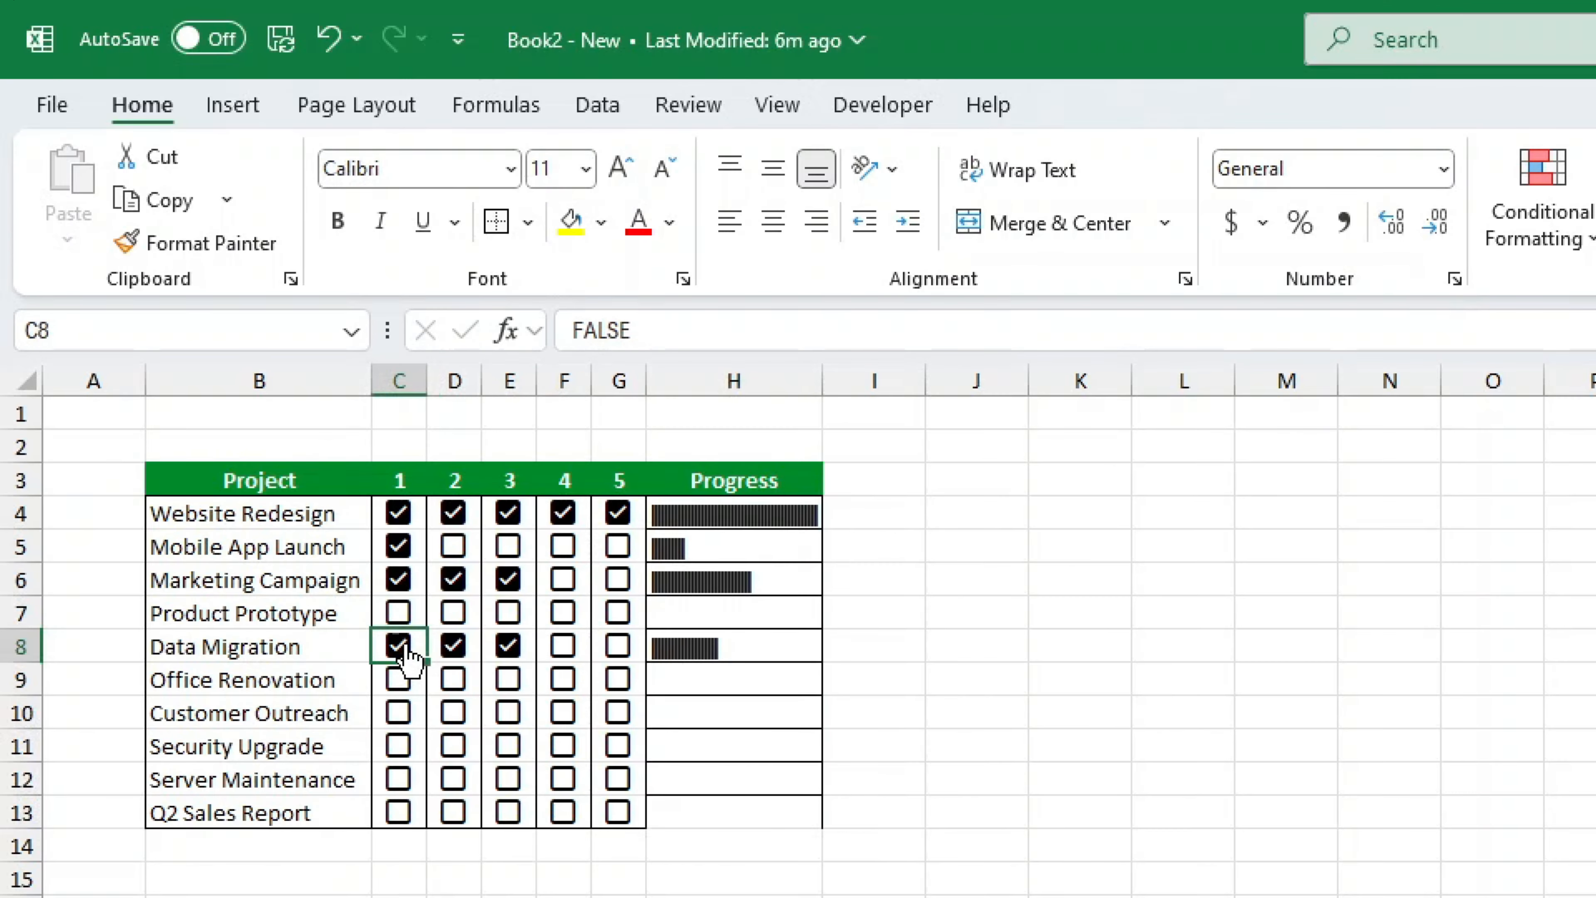
{"action": "left_click", "coordinate": [432, 613]}
{"action": "left_click", "coordinate": [418, 613]}
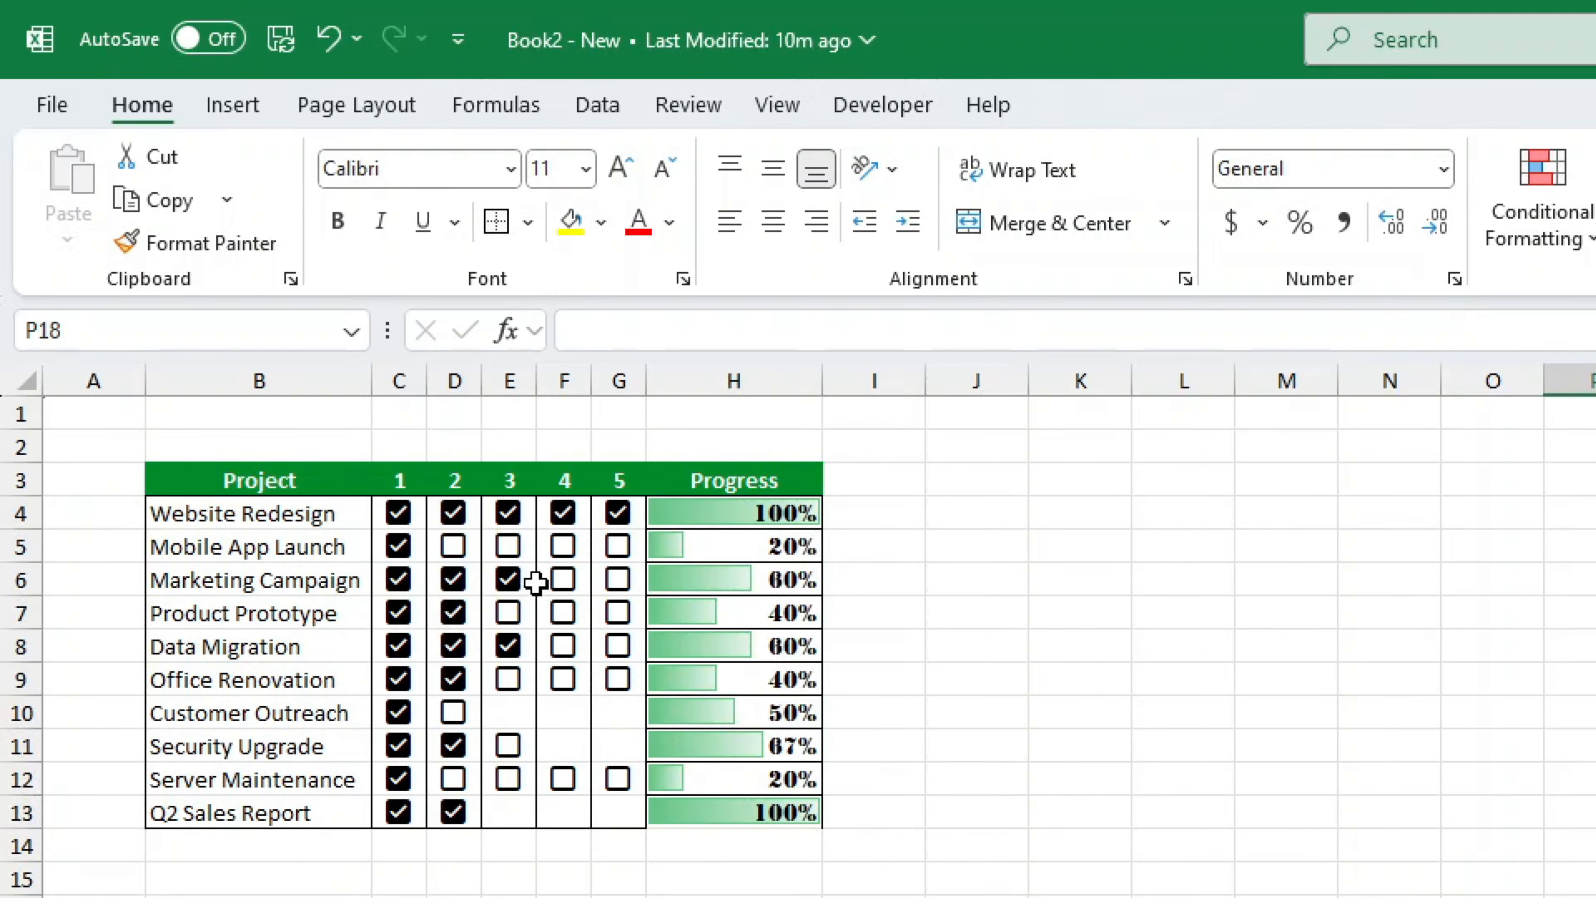
{"action": "left_click", "coordinate": [563, 578]}
{"action": "left_click", "coordinate": [454, 713]}
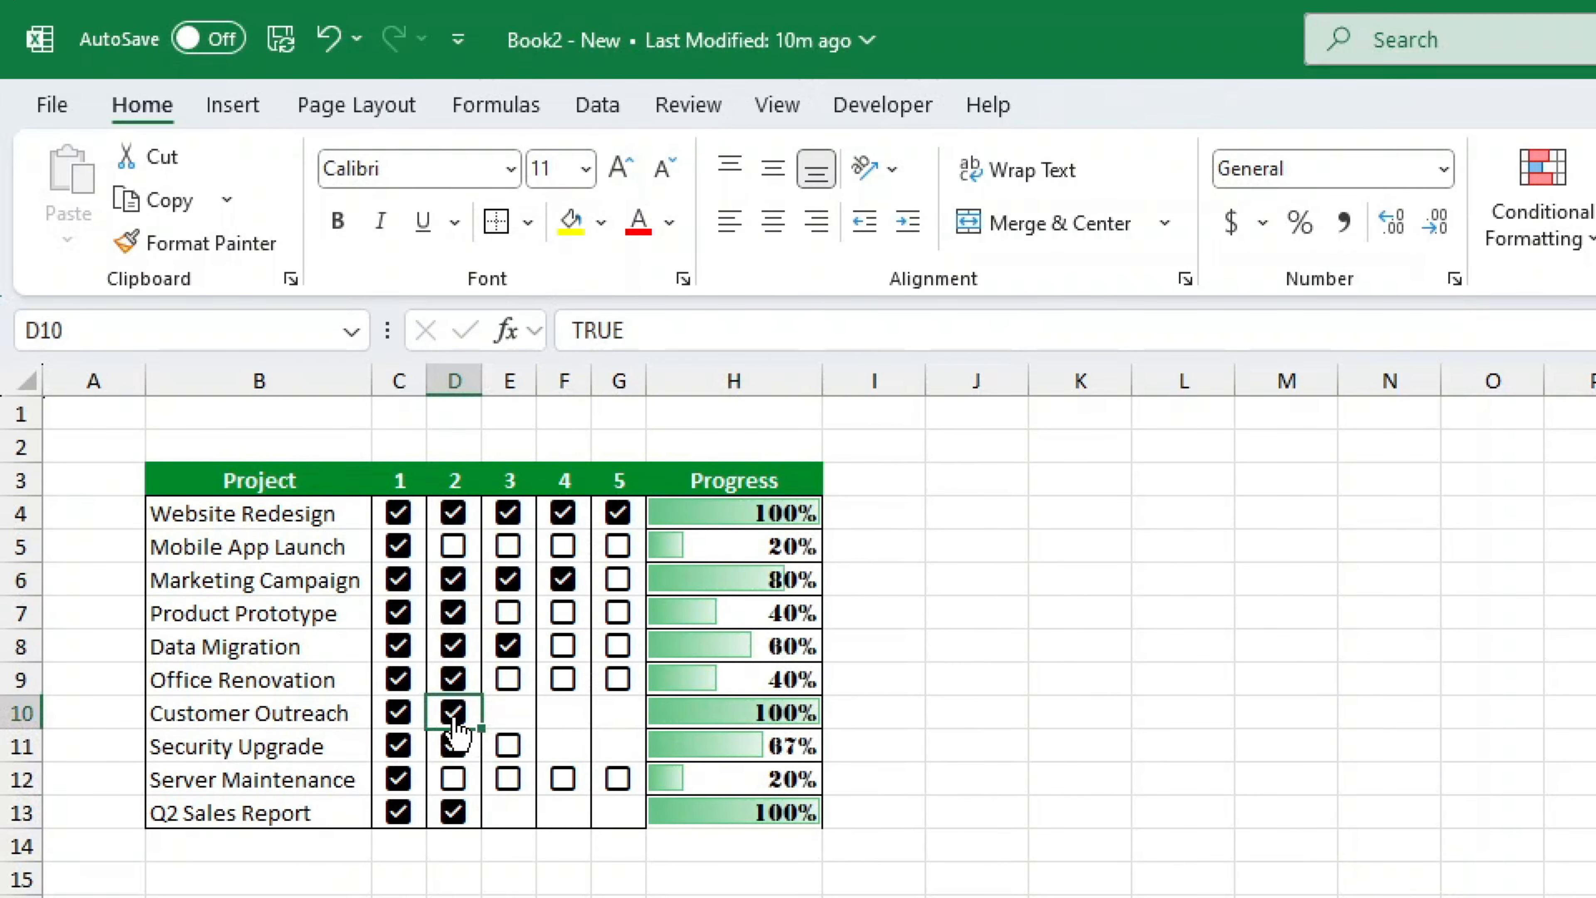
{"action": "left_click", "coordinate": [484, 553]}
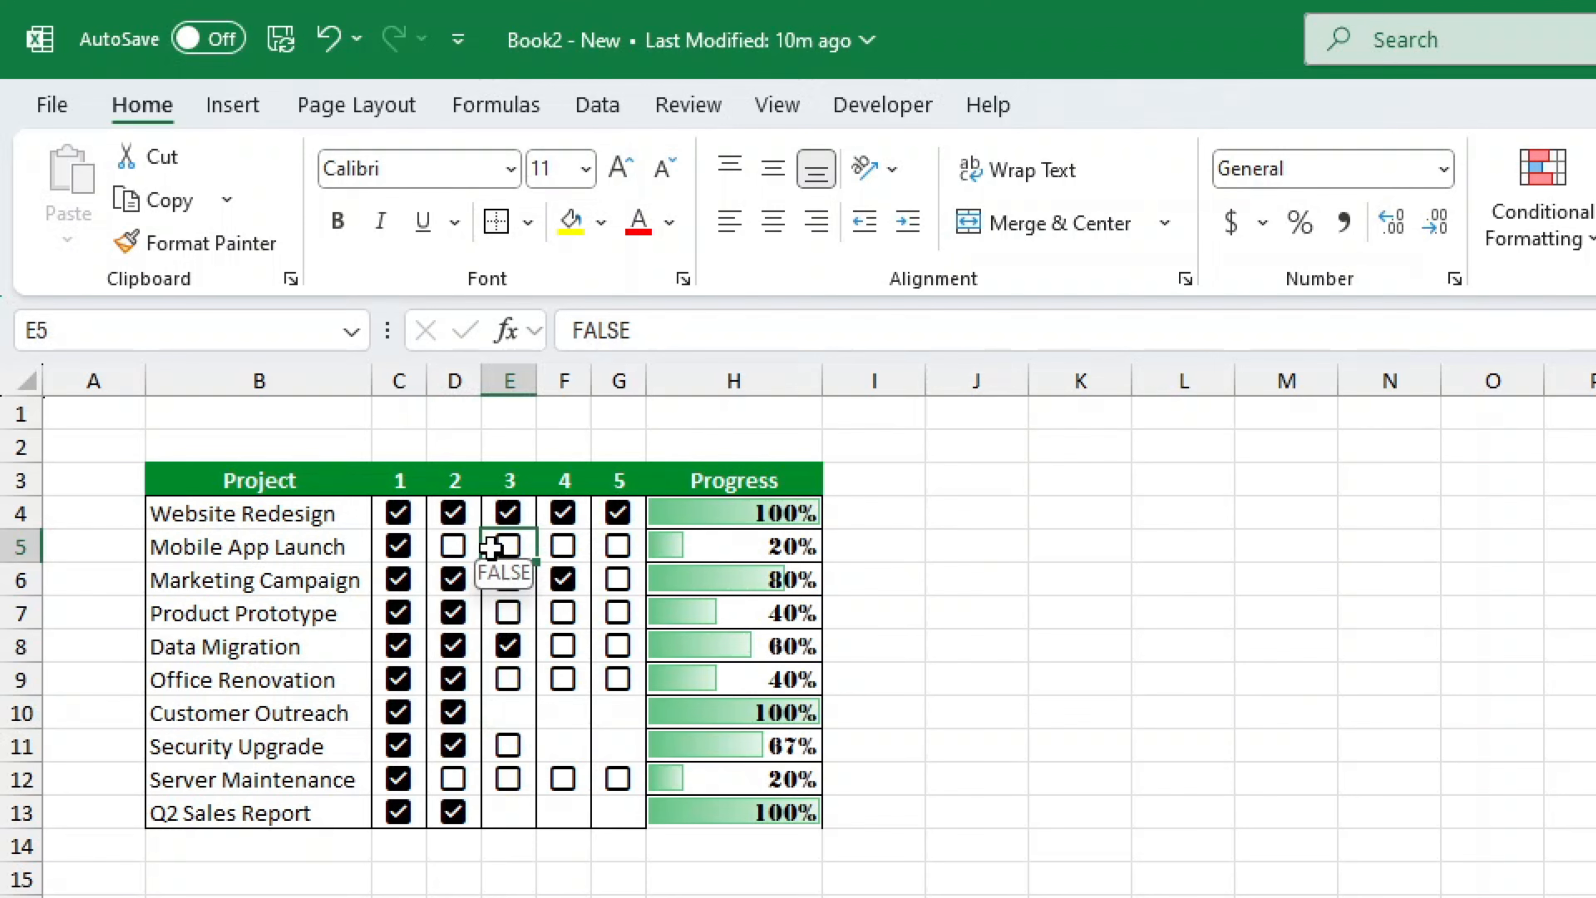
{"action": "left_click", "coordinate": [487, 556]}
{"action": "left_click", "coordinate": [450, 553]}
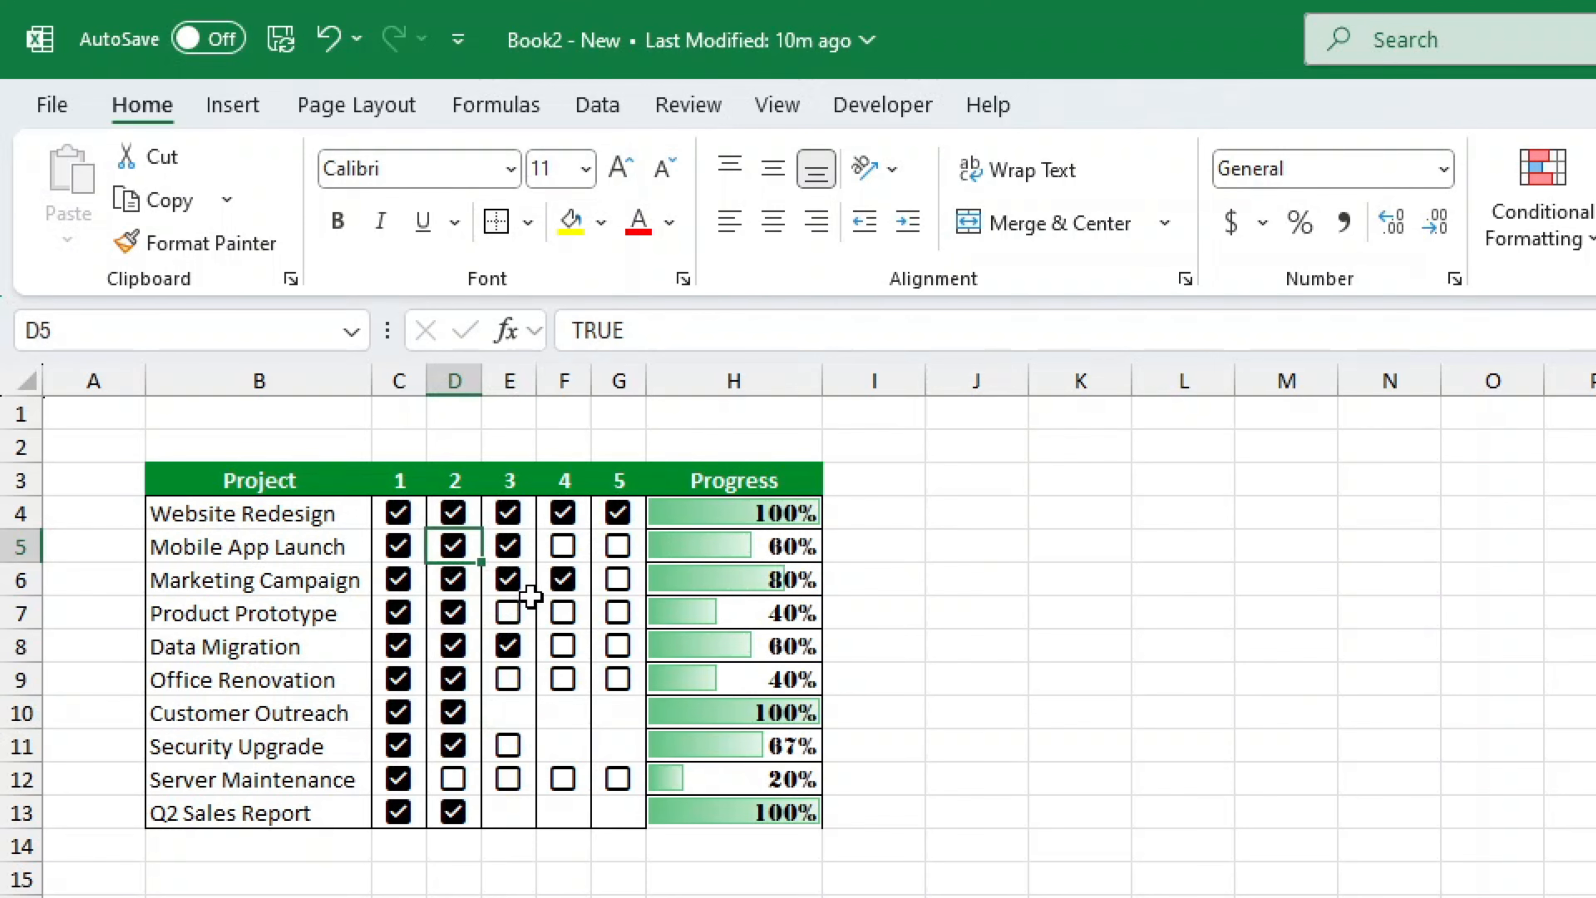
{"action": "left_click", "coordinate": [508, 747]}
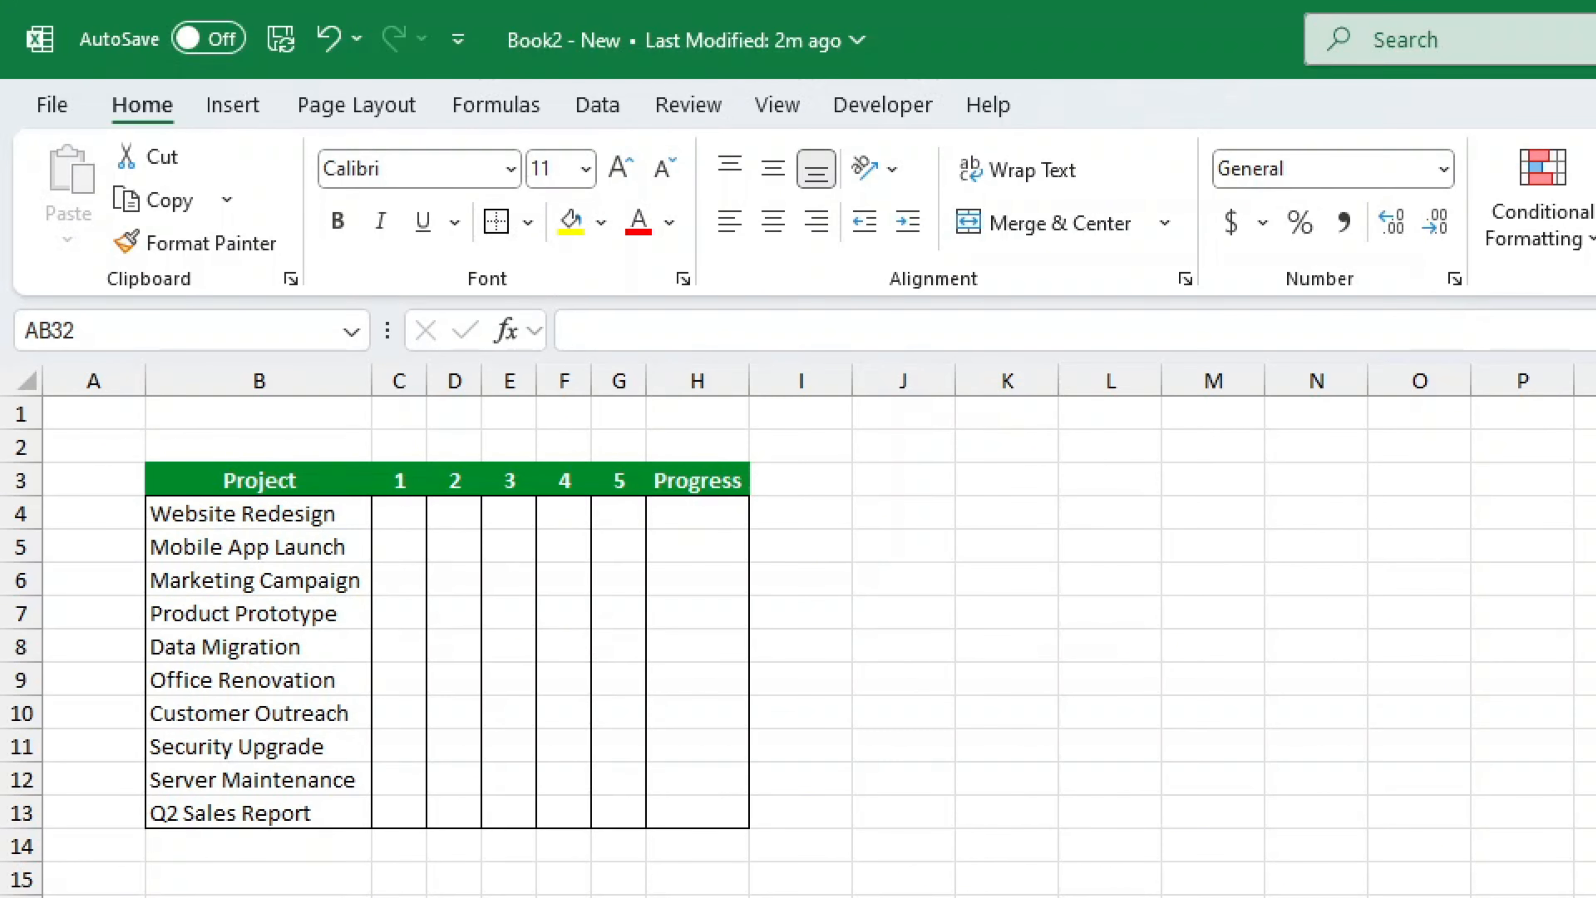
- Insert checkboxes into the range C4:G13 under step columns 1 to 5
{"action": "left_click_drag", "start_coordinate": [406, 516], "coordinate": [616, 805]}
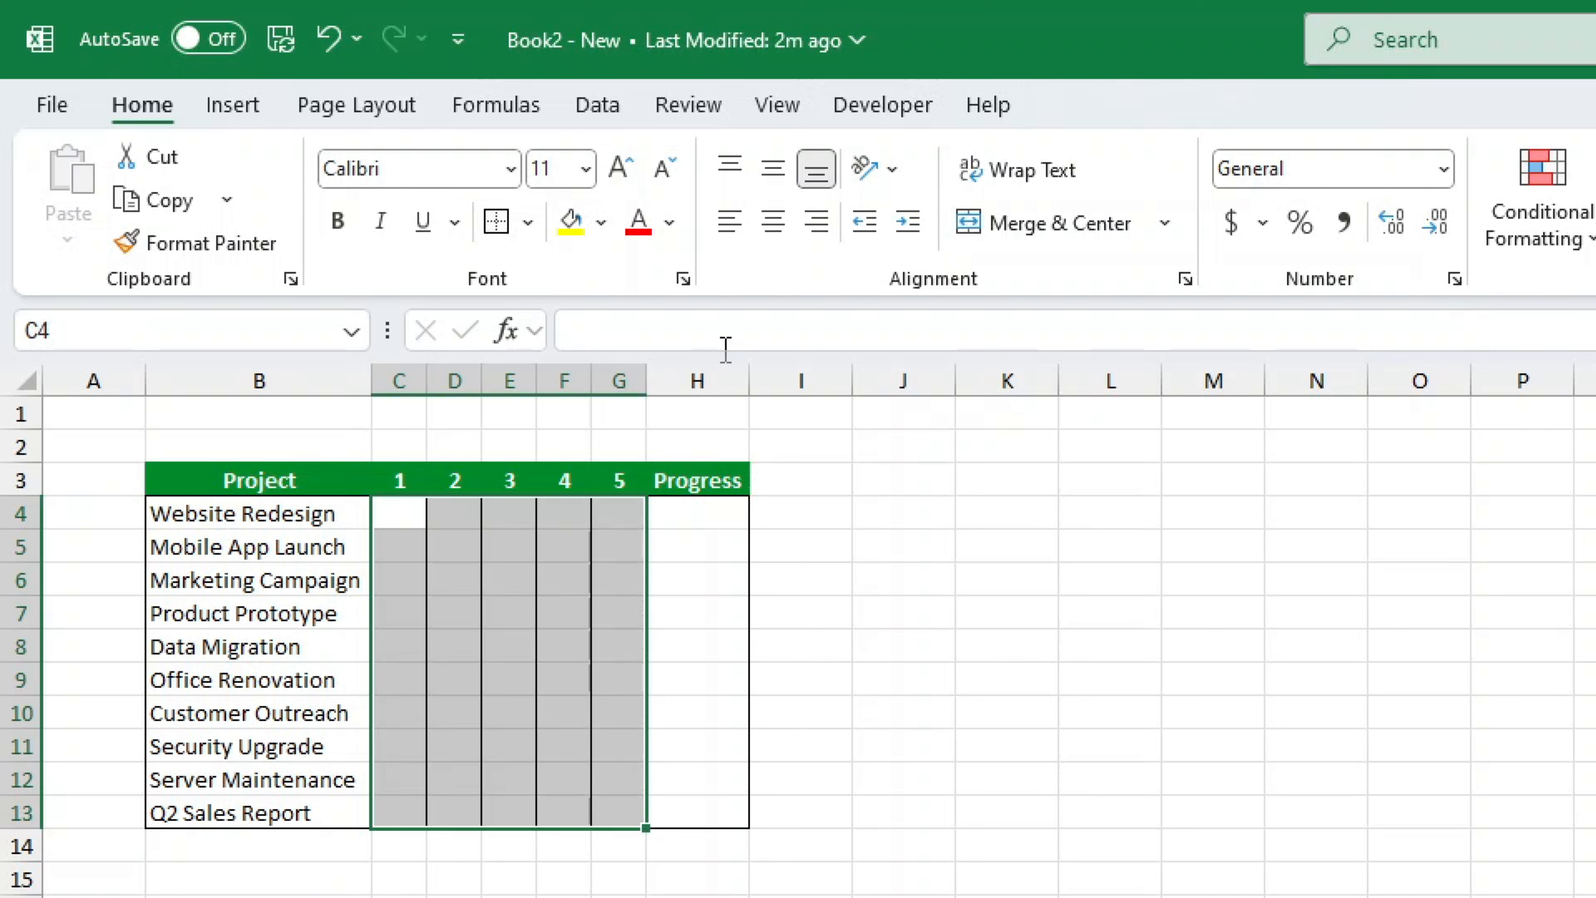
{"action": "left_click", "coordinate": [236, 117]}
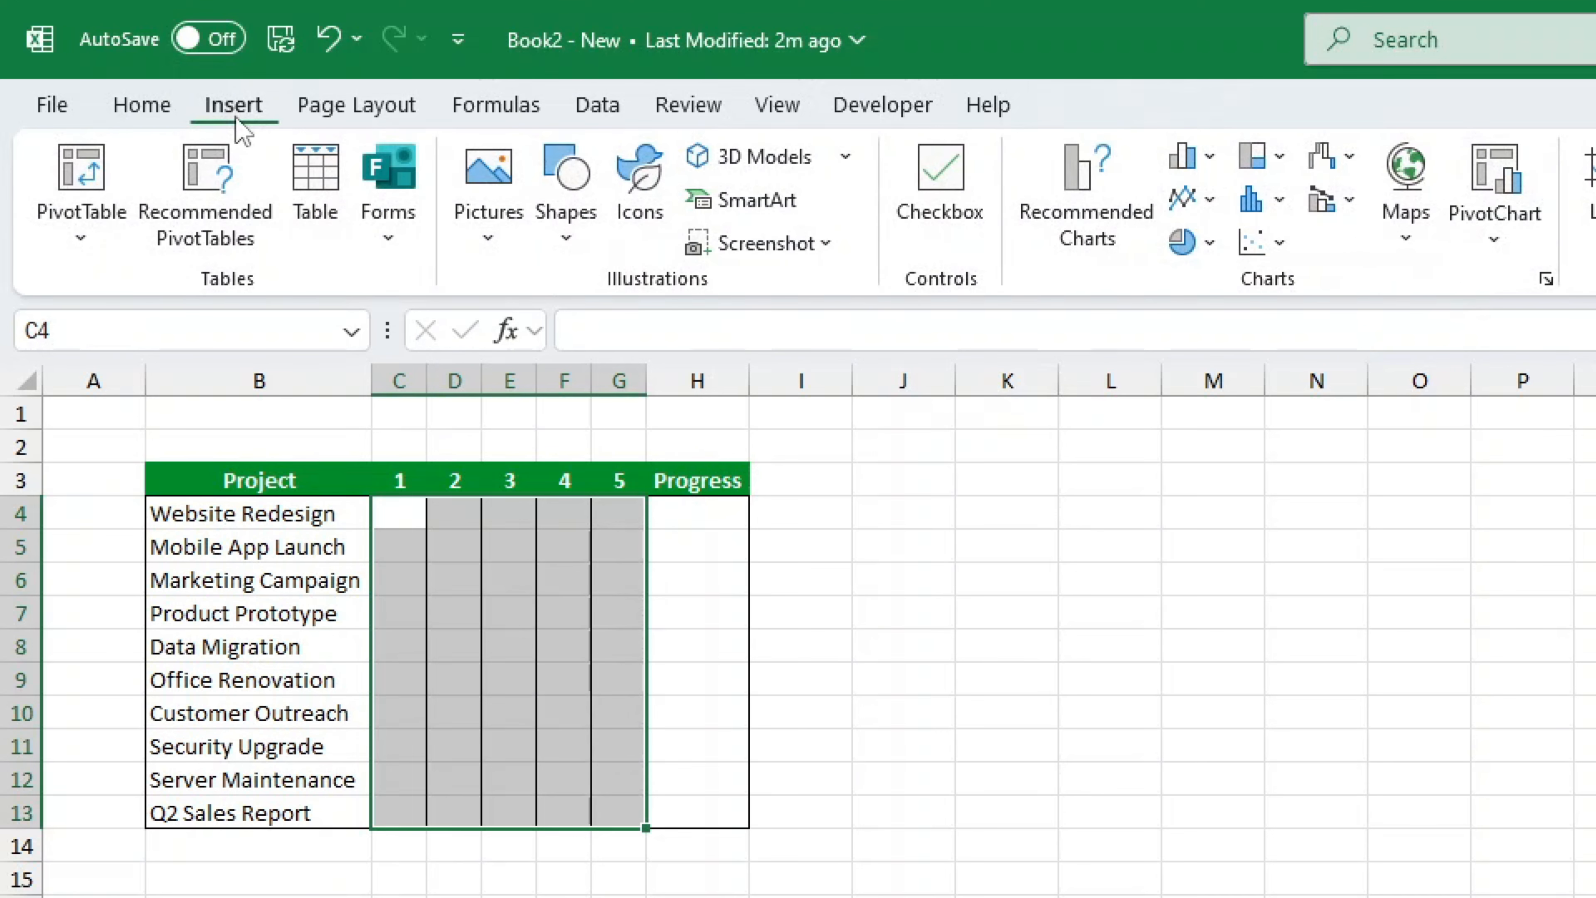
{"action": "left_click", "coordinate": [962, 181]}
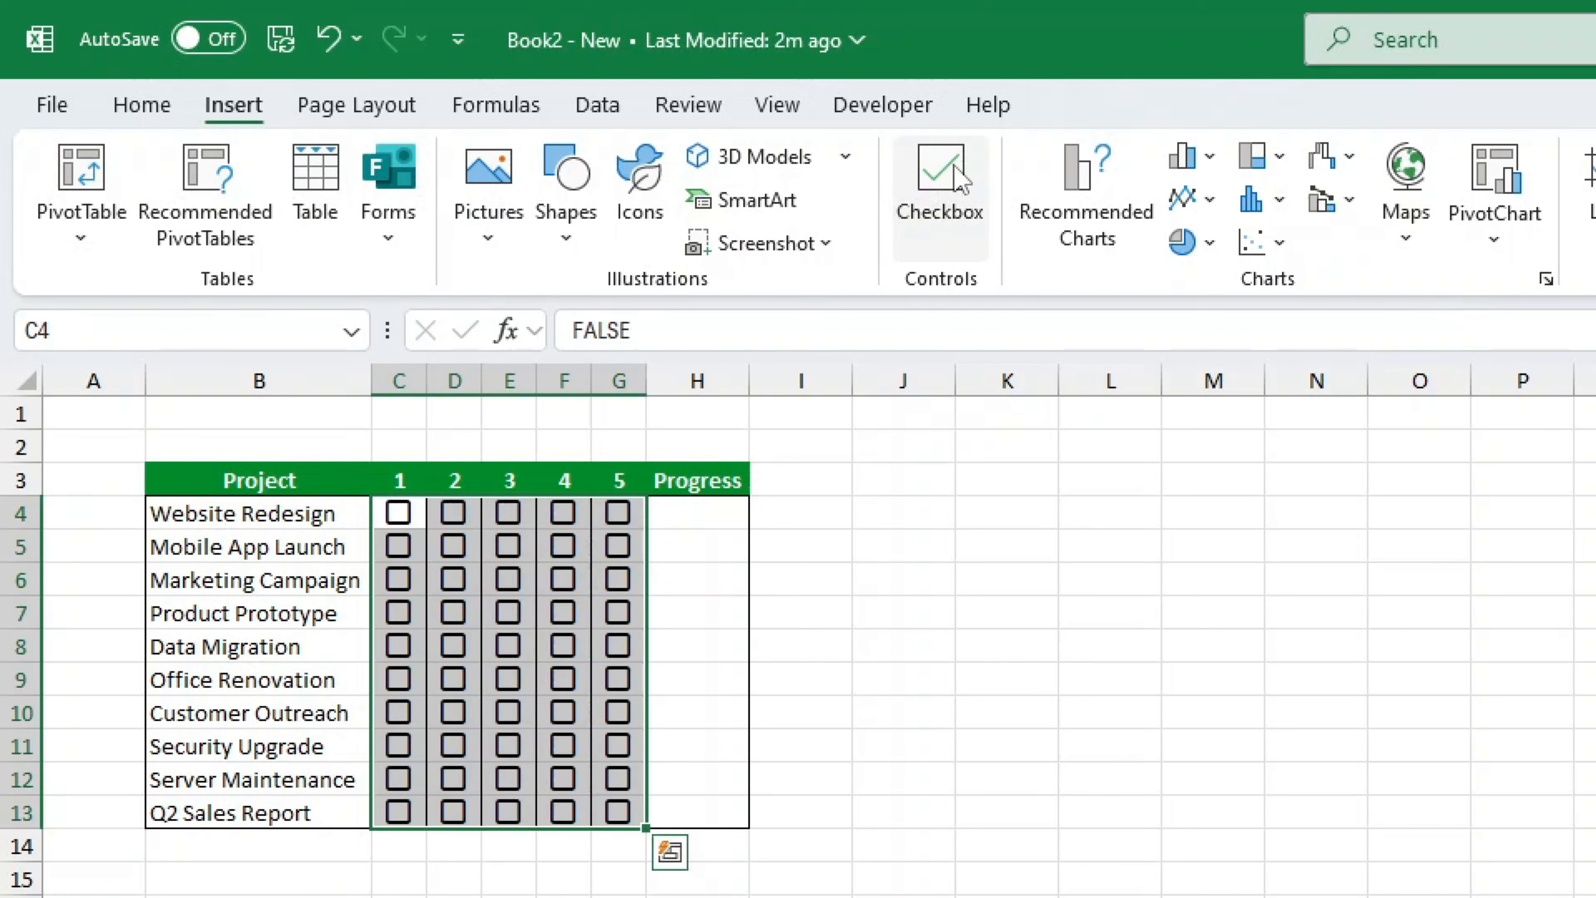
{"action": "left_click", "coordinate": [399, 513]}
{"action": "left_click", "coordinate": [399, 513]}
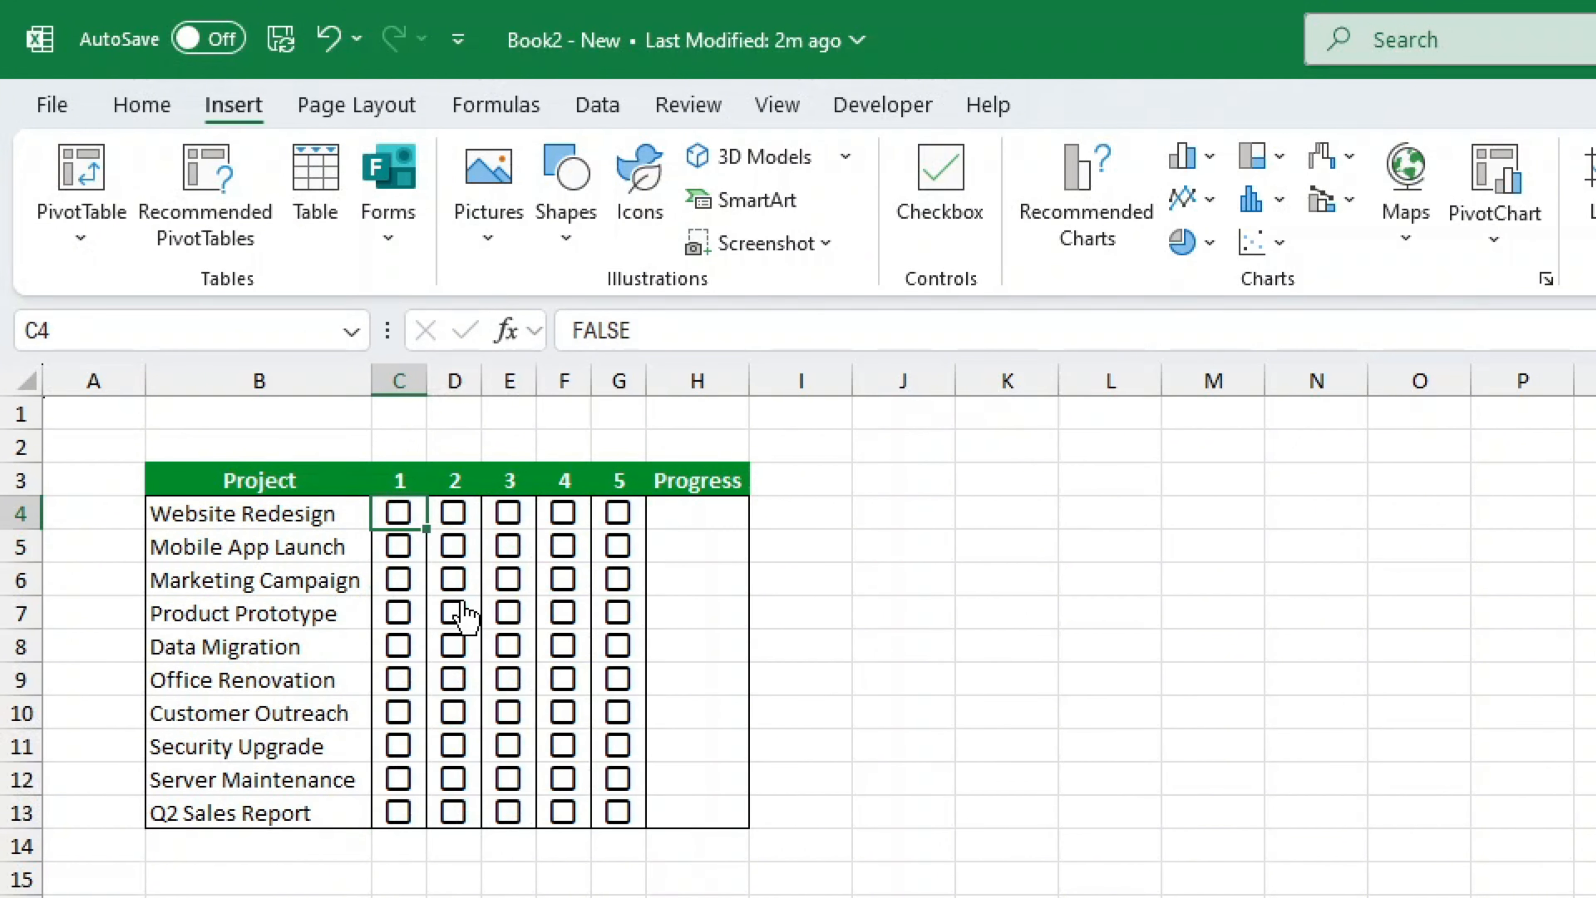
{"action": "left_click", "coordinate": [453, 611]}
{"action": "left_click", "coordinate": [509, 578]}
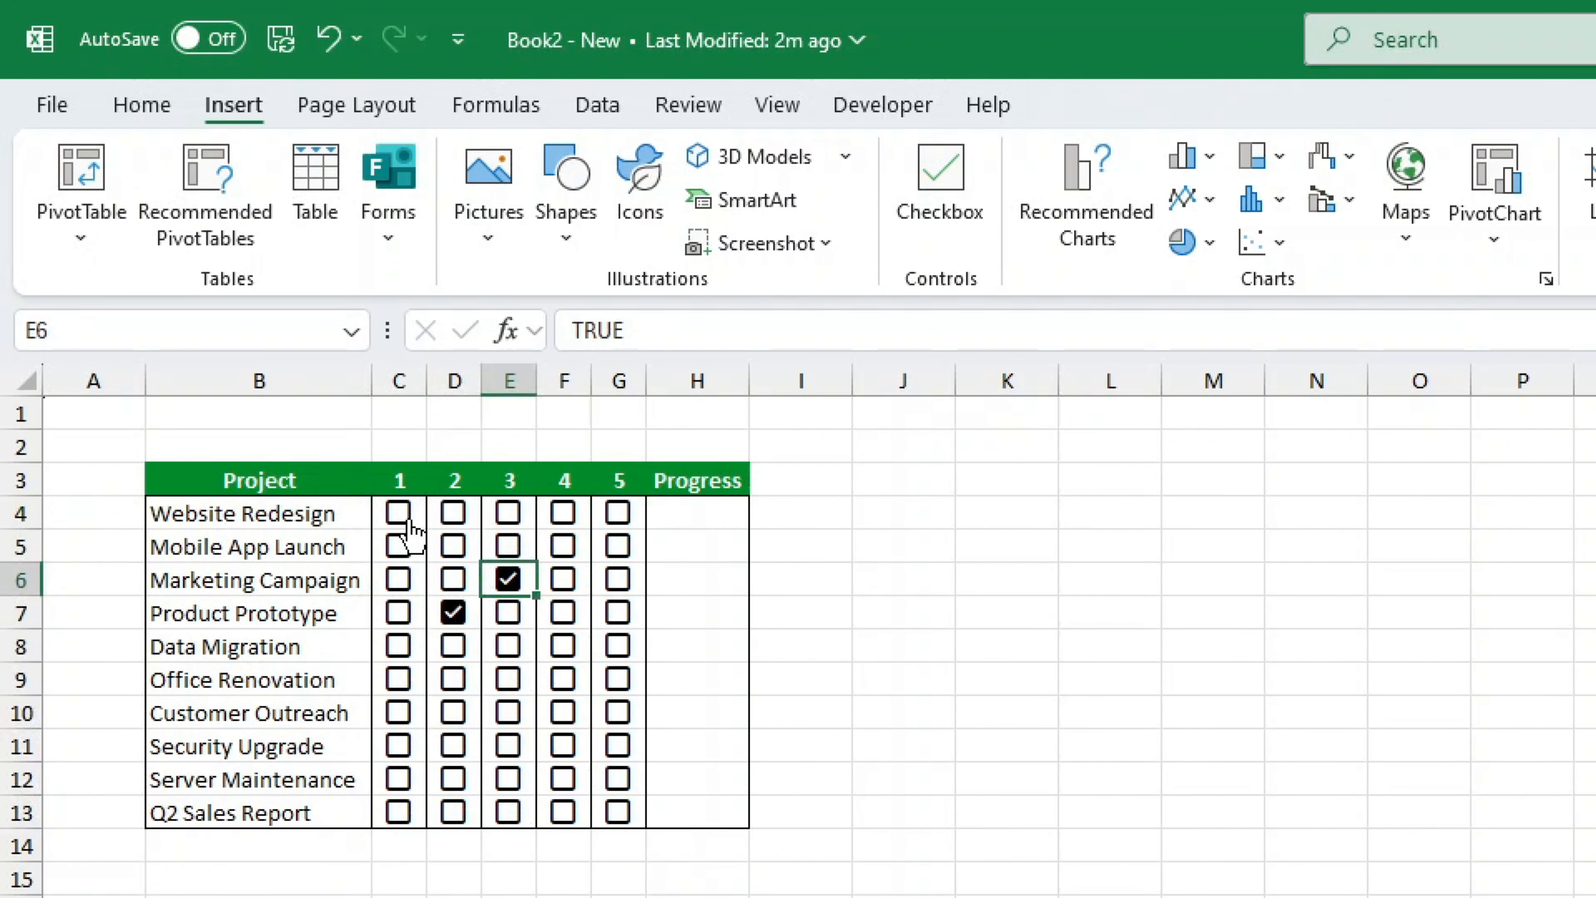
{"action": "left_click", "coordinate": [399, 514]}
{"action": "left_click", "coordinate": [399, 515]}
{"action": "left_click", "coordinate": [453, 611]}
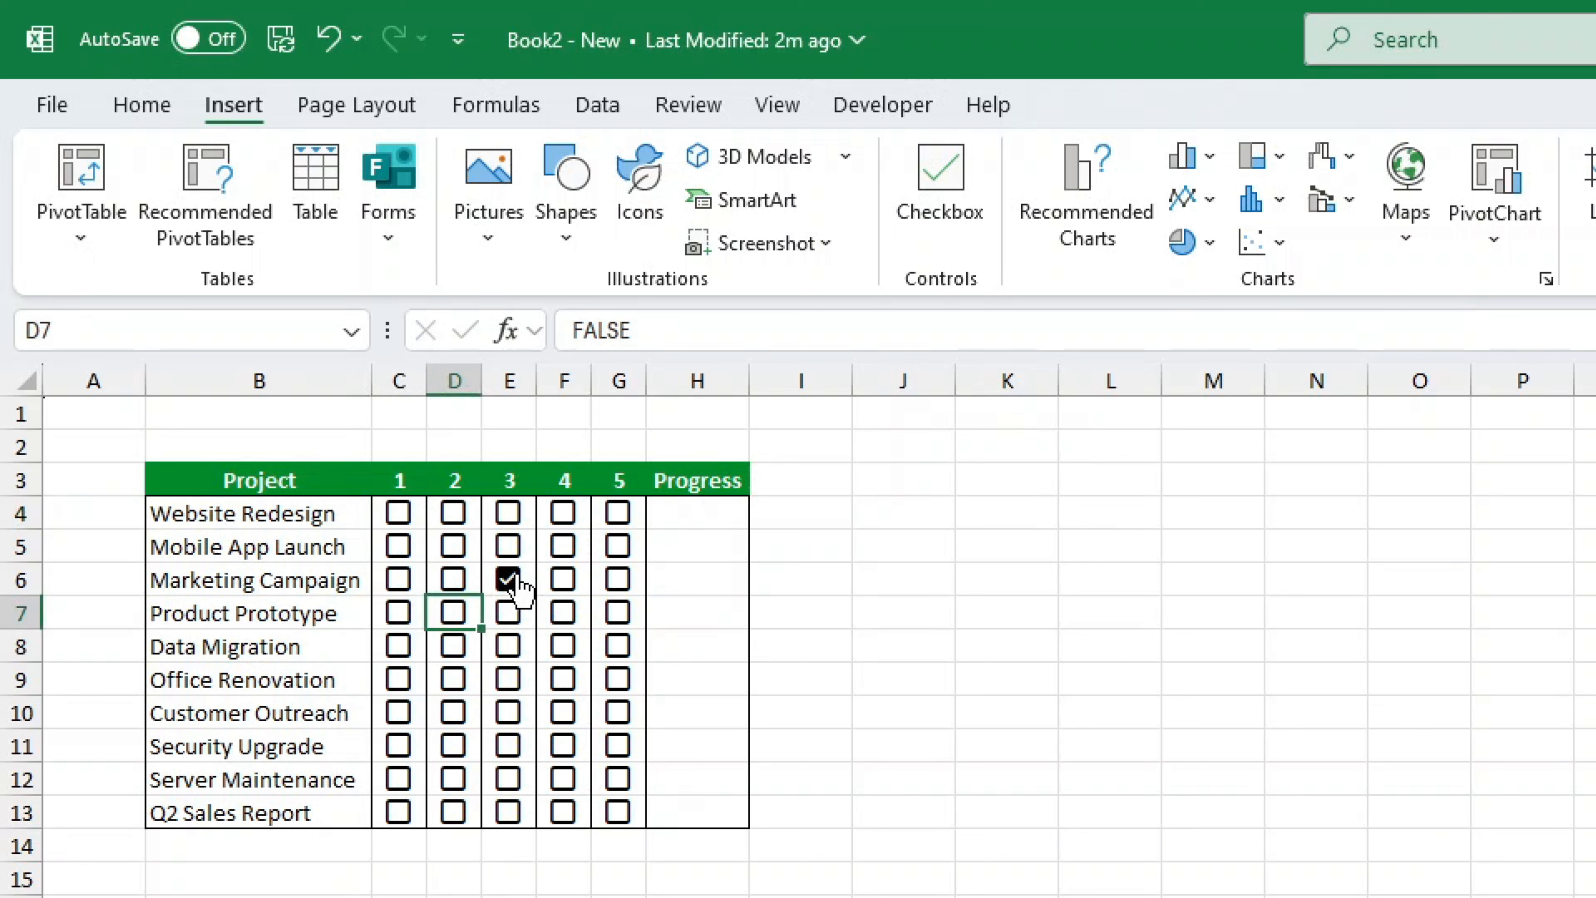
{"action": "left_click", "coordinate": [508, 578]}
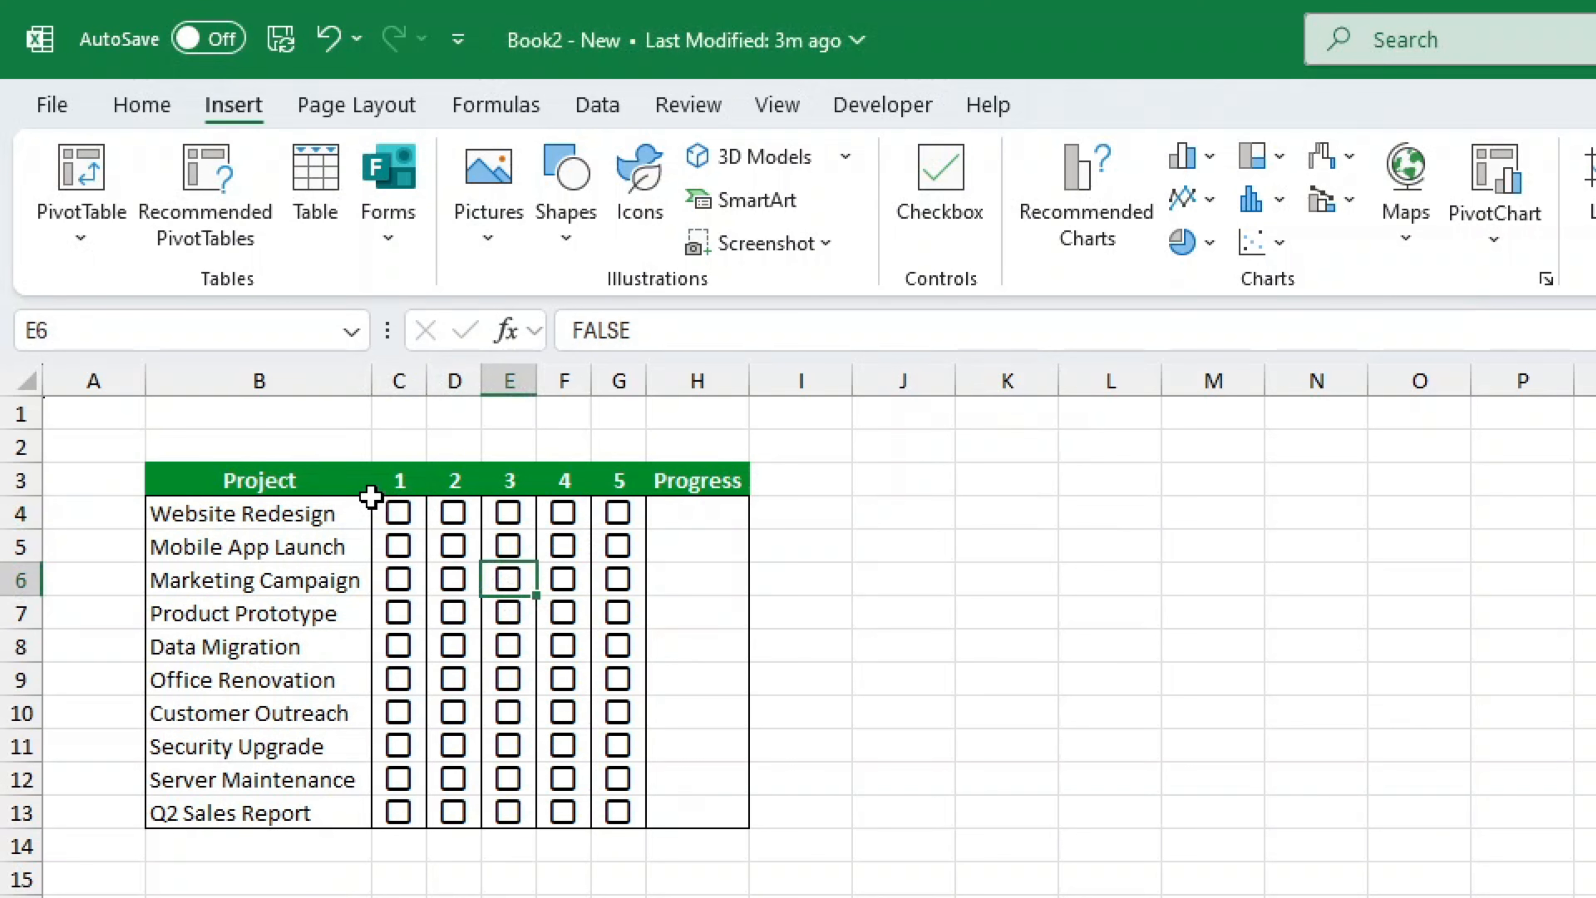
- Tick steps 1–2 for Website Redesign, step 1 for Mobile App Launch, and steps 1–3 for Marketing Campaign
{"action": "left_click", "coordinate": [397, 512]}
{"action": "left_click", "coordinate": [454, 513]}
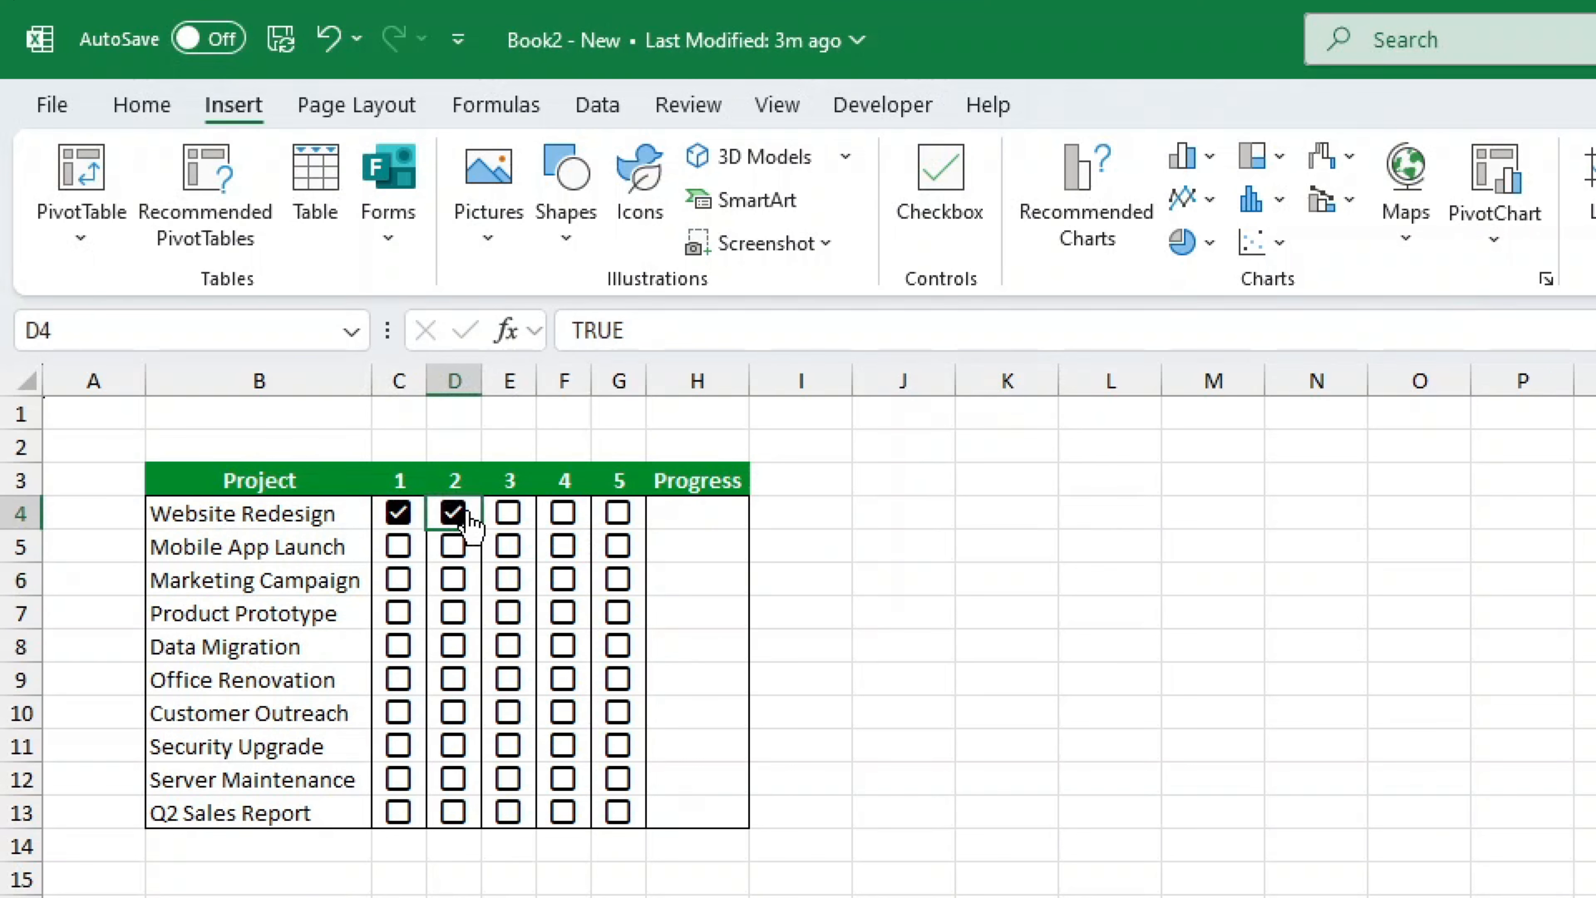
{"action": "left_click", "coordinate": [397, 546]}
{"action": "left_click", "coordinate": [508, 578]}
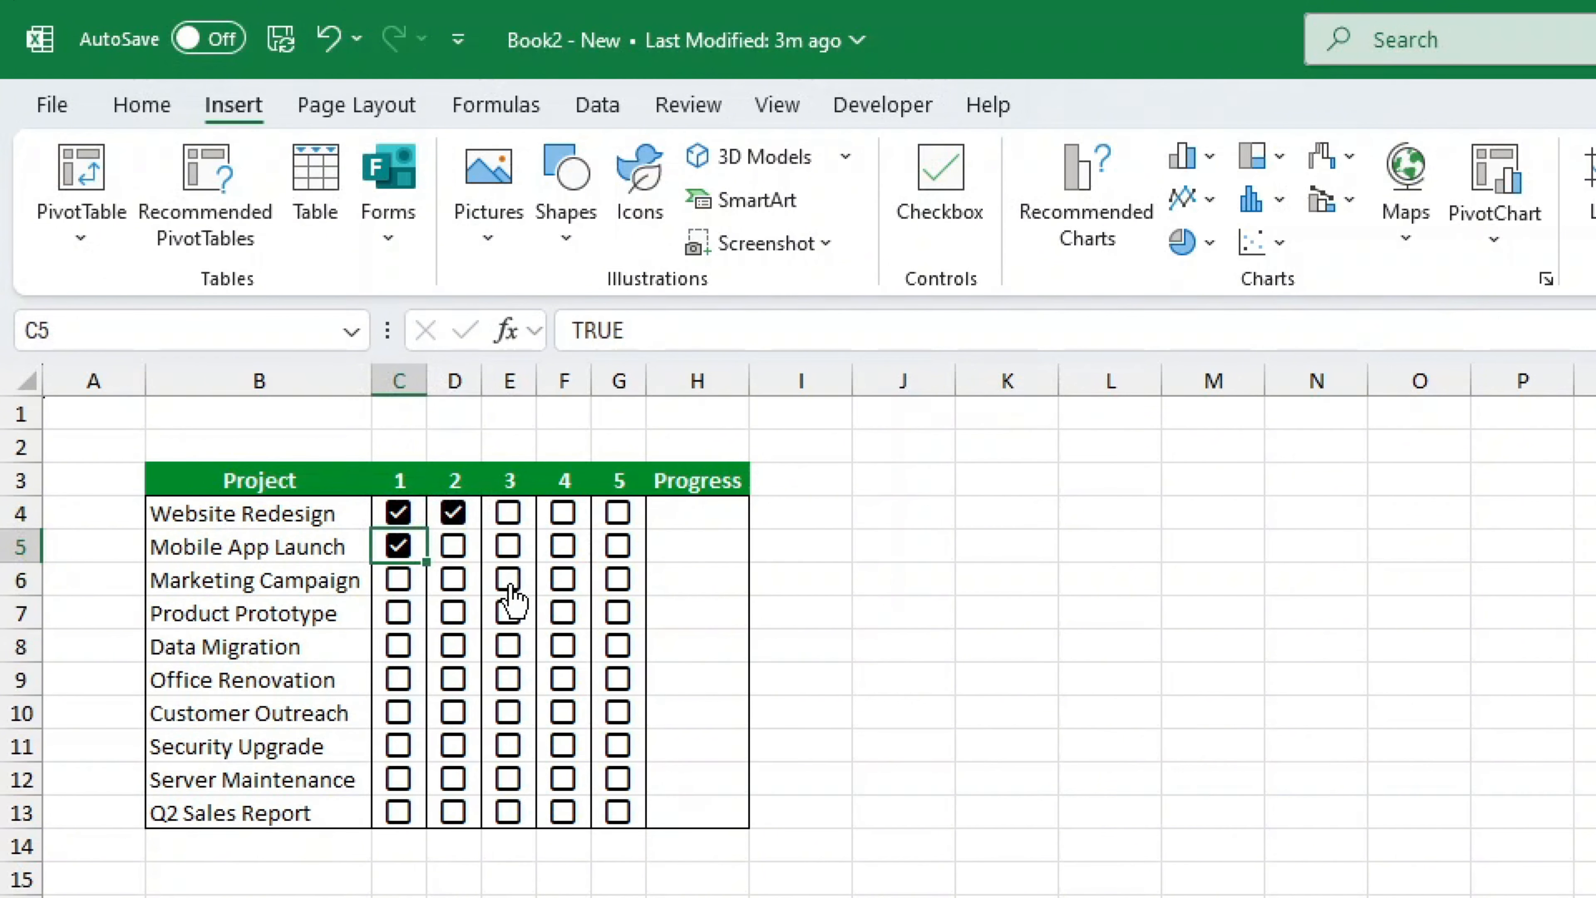
{"action": "left_click", "coordinate": [398, 578]}
{"action": "left_click", "coordinate": [453, 578]}
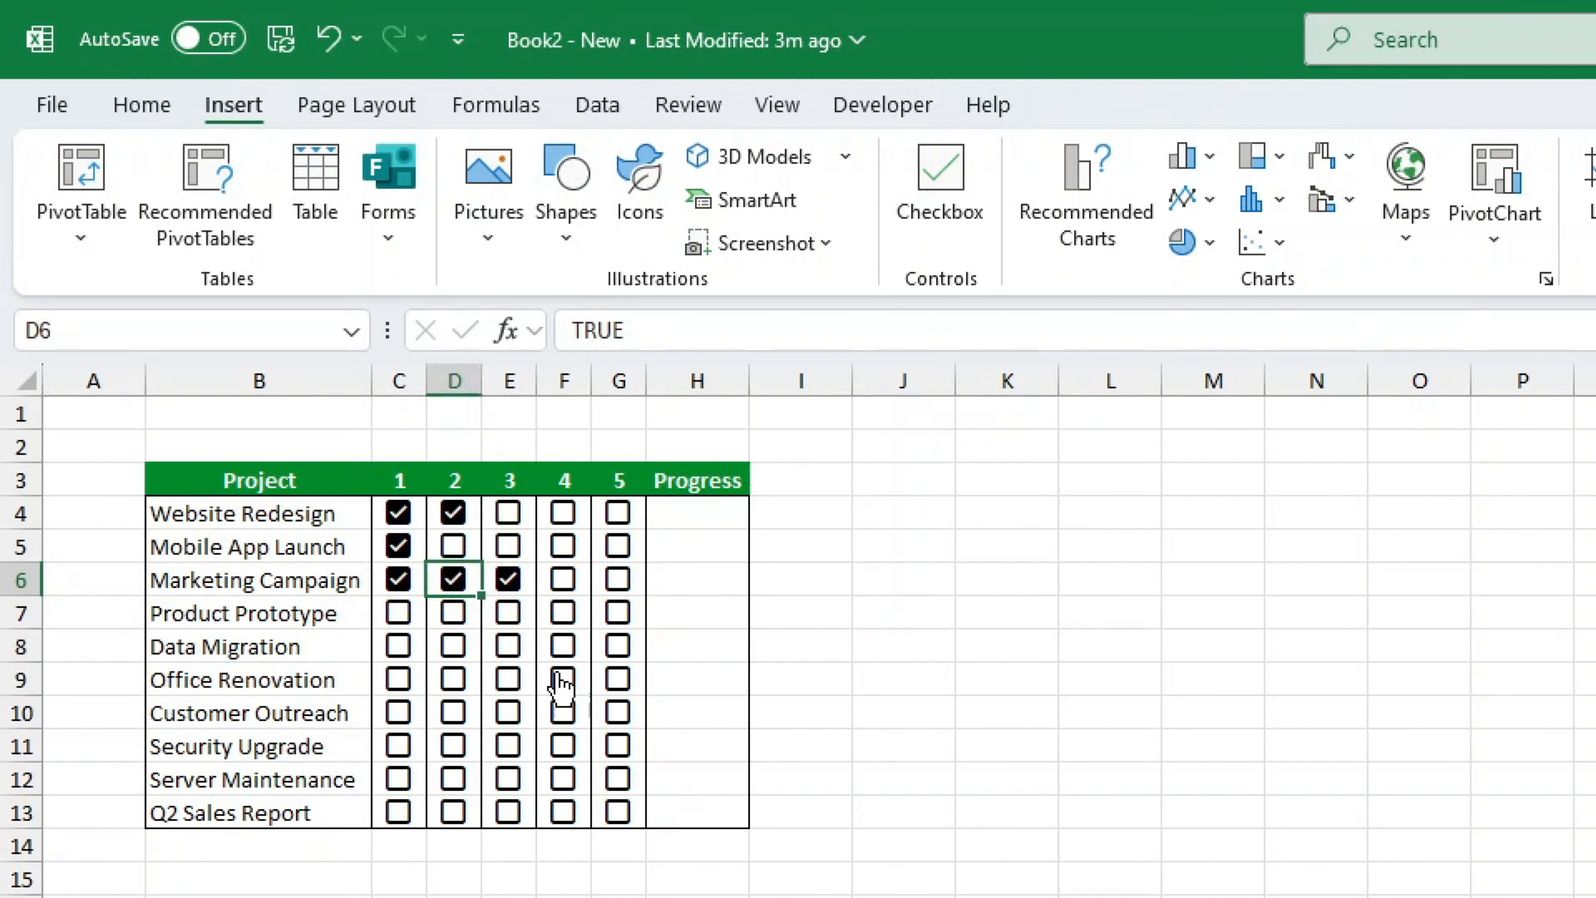
- Widen the Progress column H slightly
{"action": "left_click", "coordinate": [720, 511]}
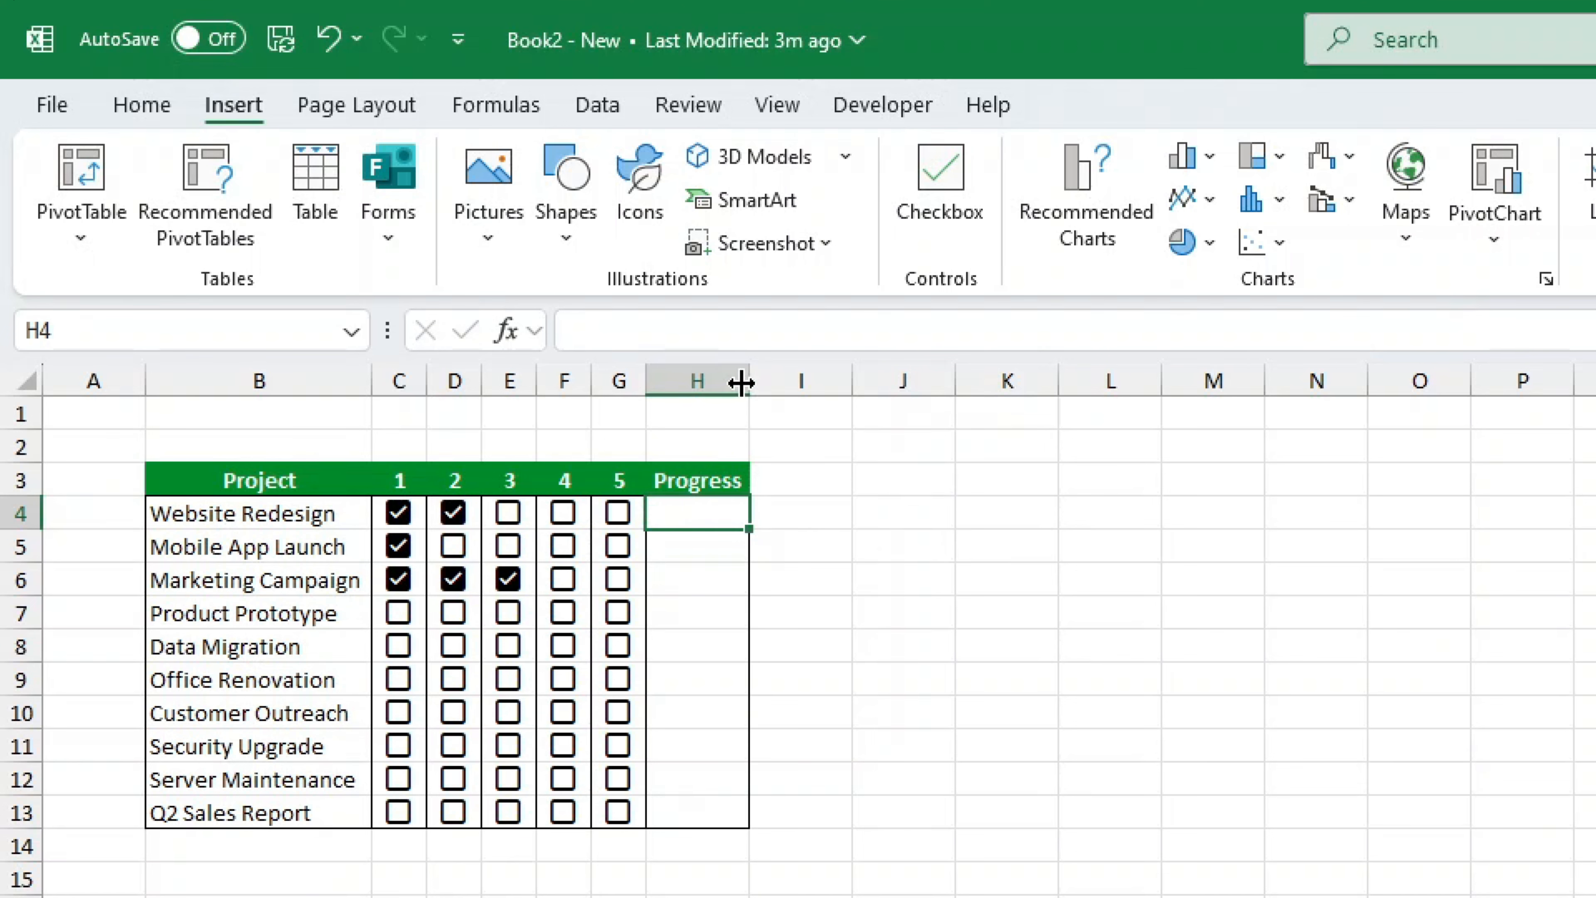
{"action": "left_click_drag", "start_coordinate": [741, 383], "coordinate": [769, 381]}
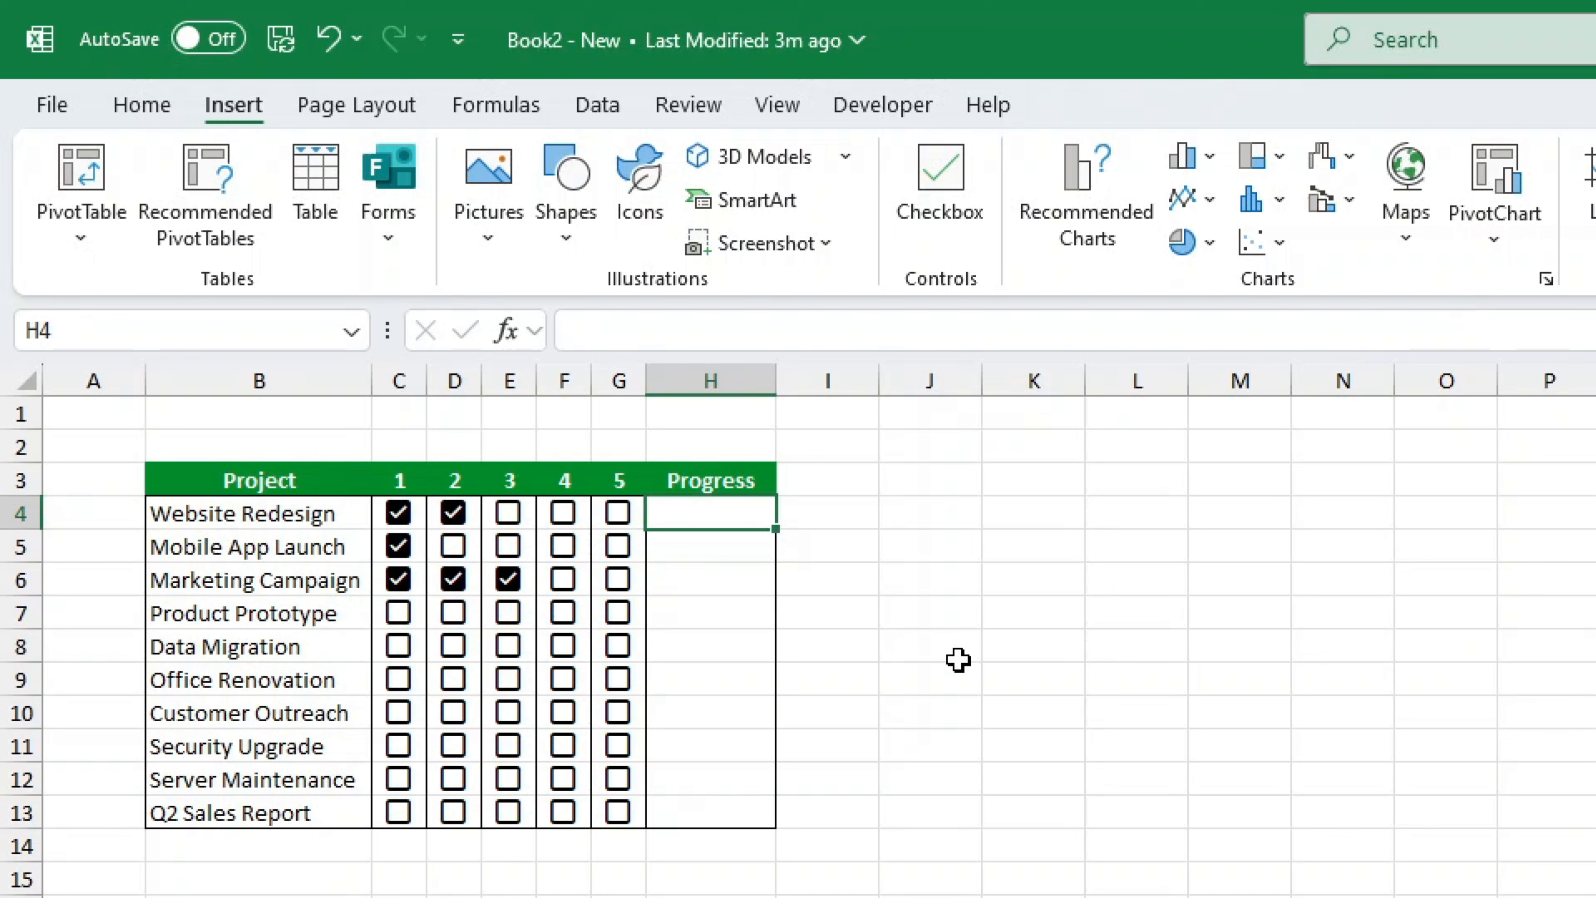
- Enter the formula =REPT("|",COUNTIF(C4:G4,TRUE)) in H4 to draw a bar from ticked steps
{"action": "type", "text": "=REP"}
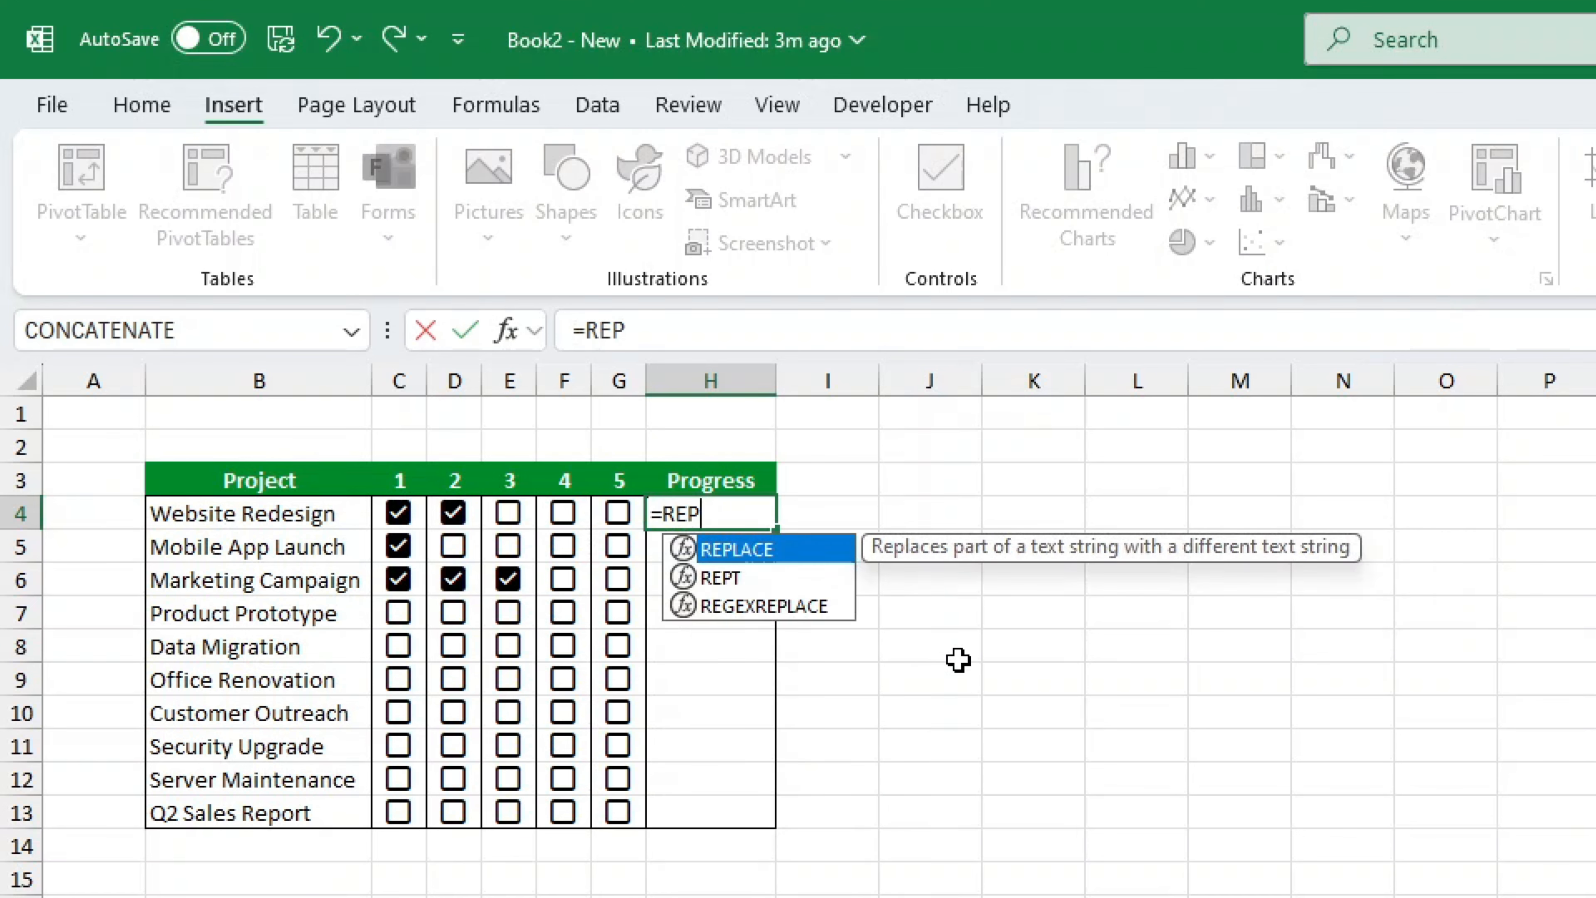
{"action": "type", "text": "T(\""}
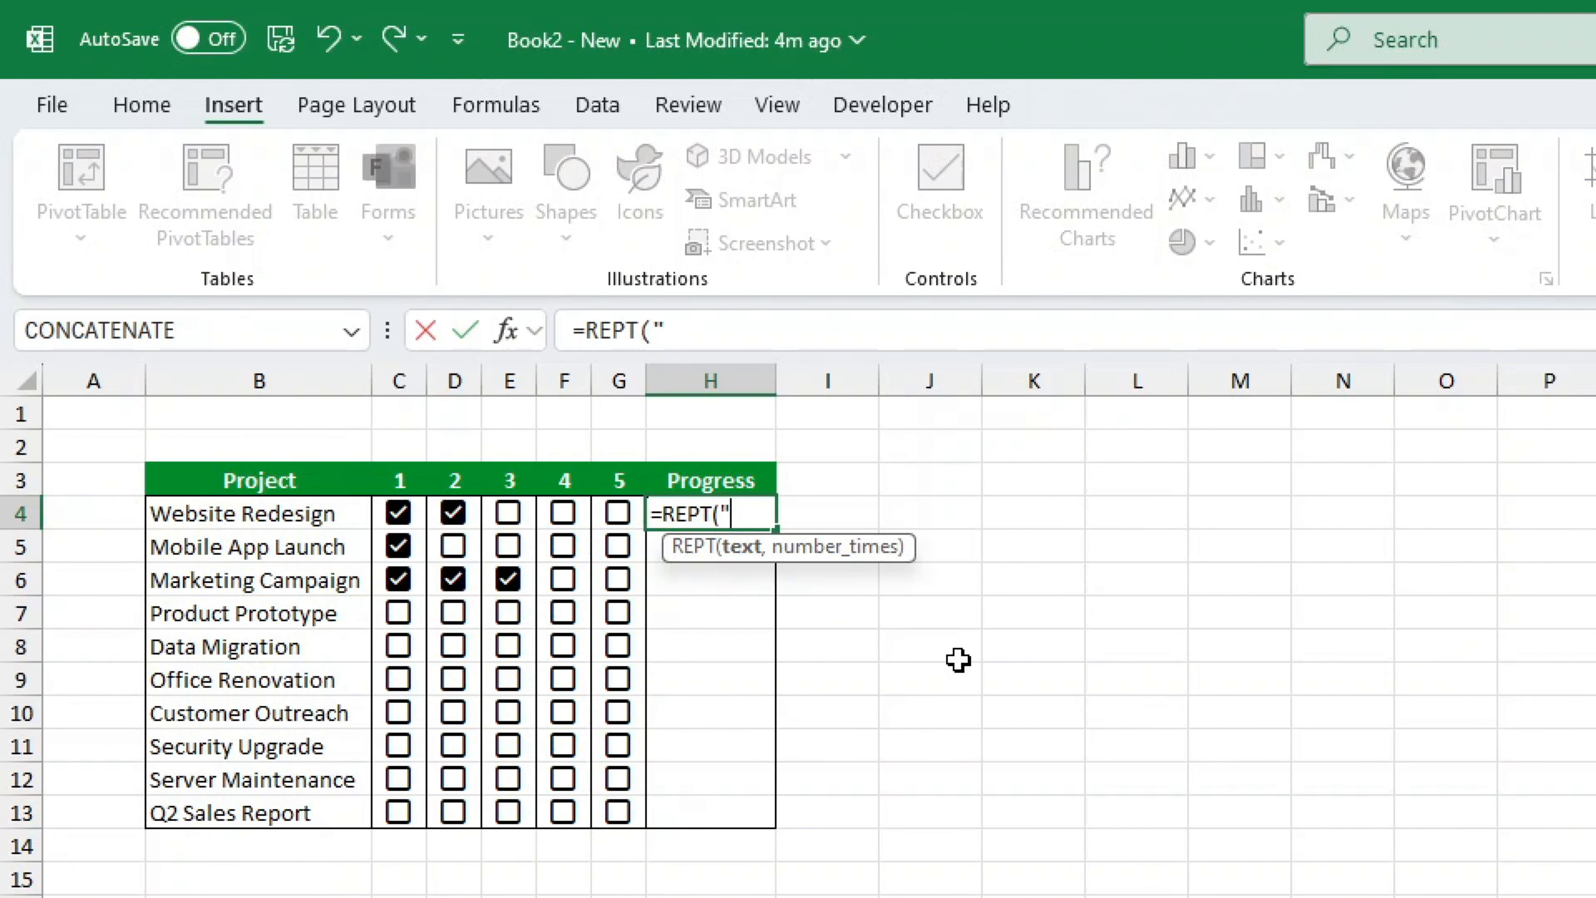
{"action": "type", "text": "|\","}
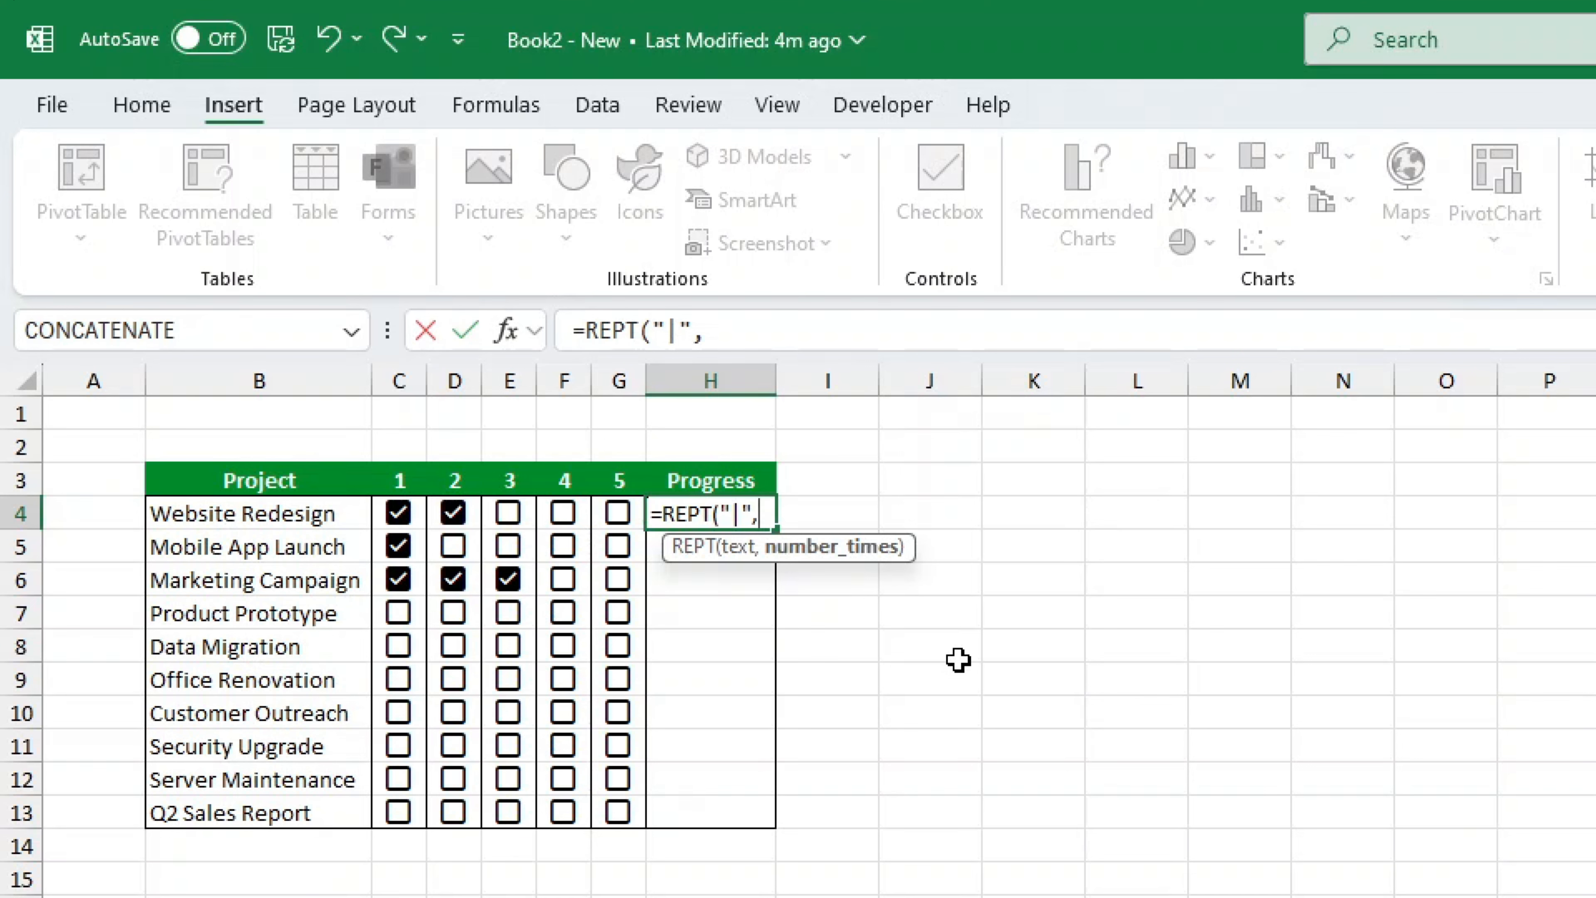
{"action": "type", "text": "COUNTIF("}
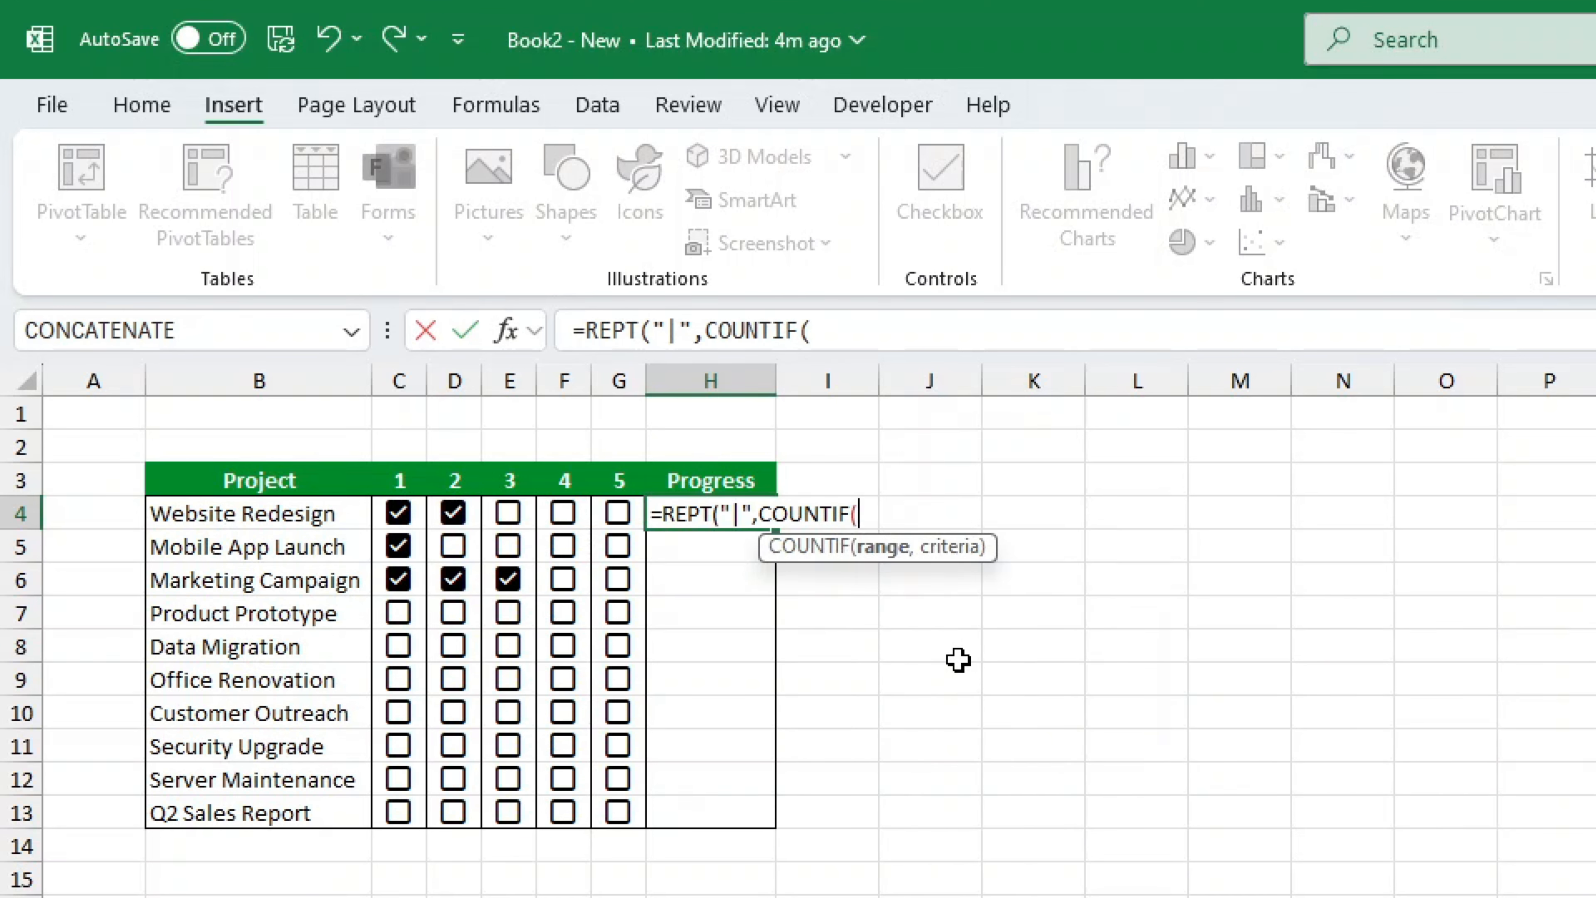
{"action": "left_click_drag", "start_coordinate": [398, 512], "coordinate": [618, 513]}
{"action": "type", "text": ","}
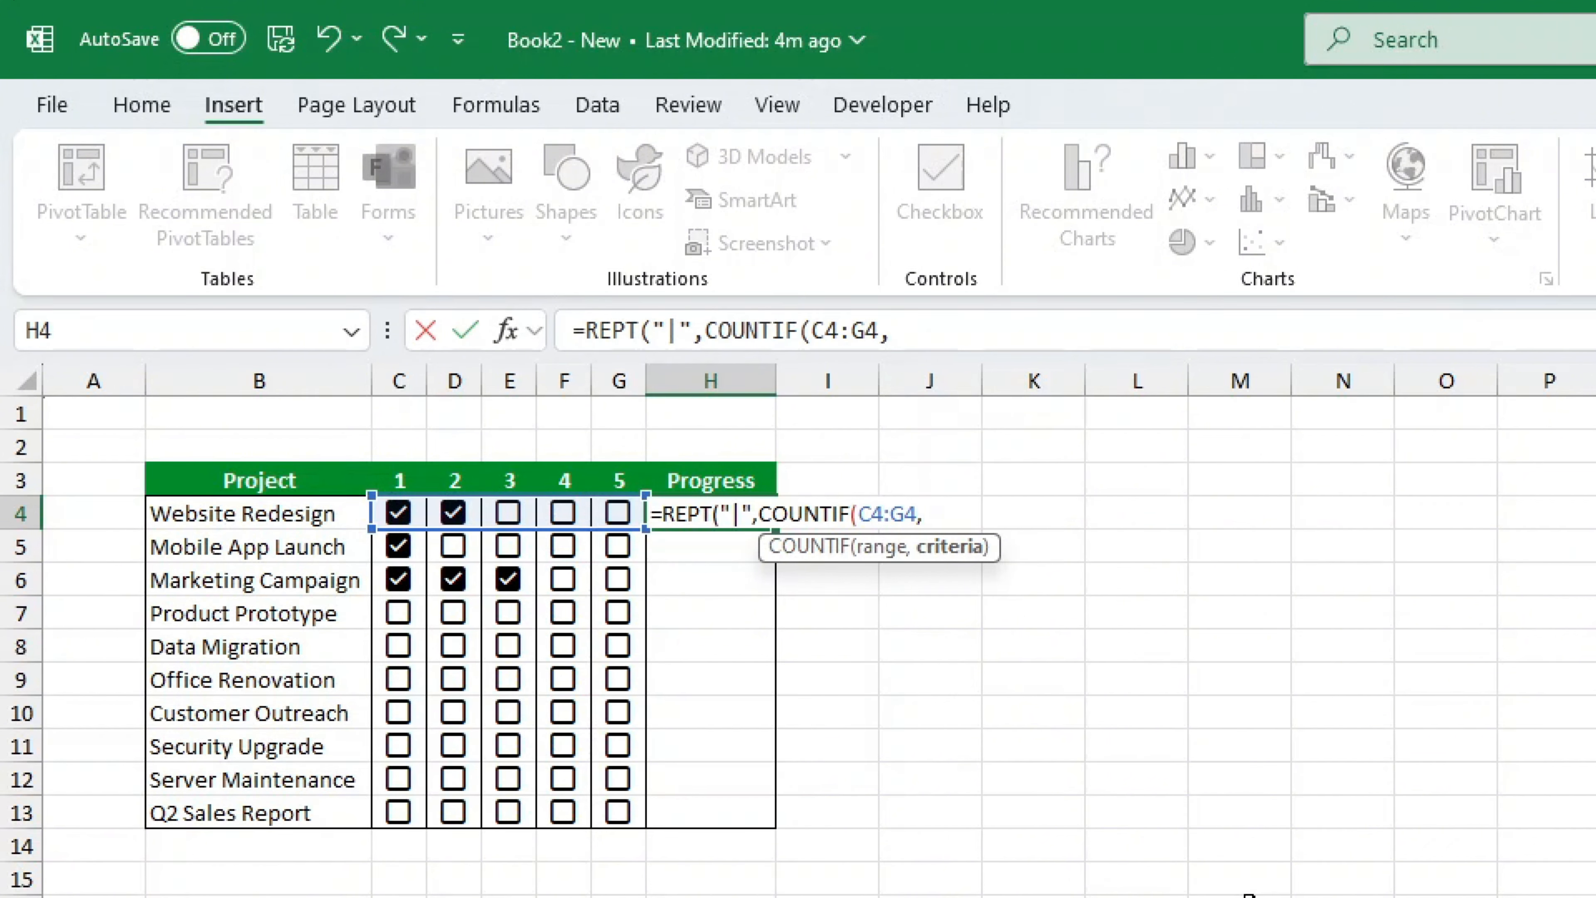
{"action": "type", "text": "TRUE"}
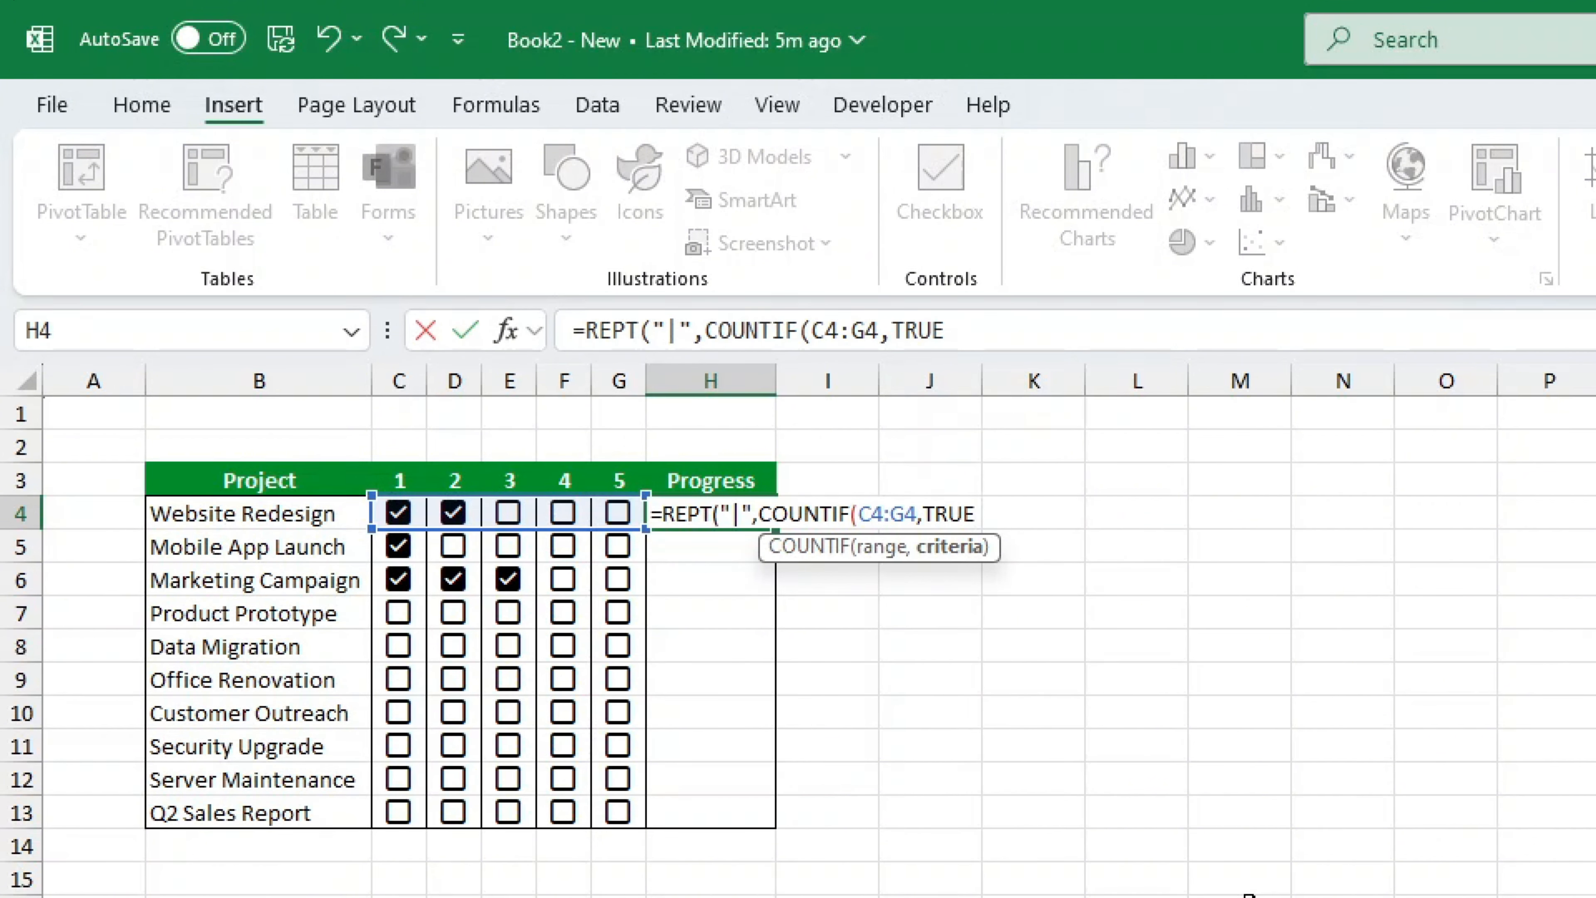
{"action": "type", "text": "))"}
{"action": "key", "text": "Return"}
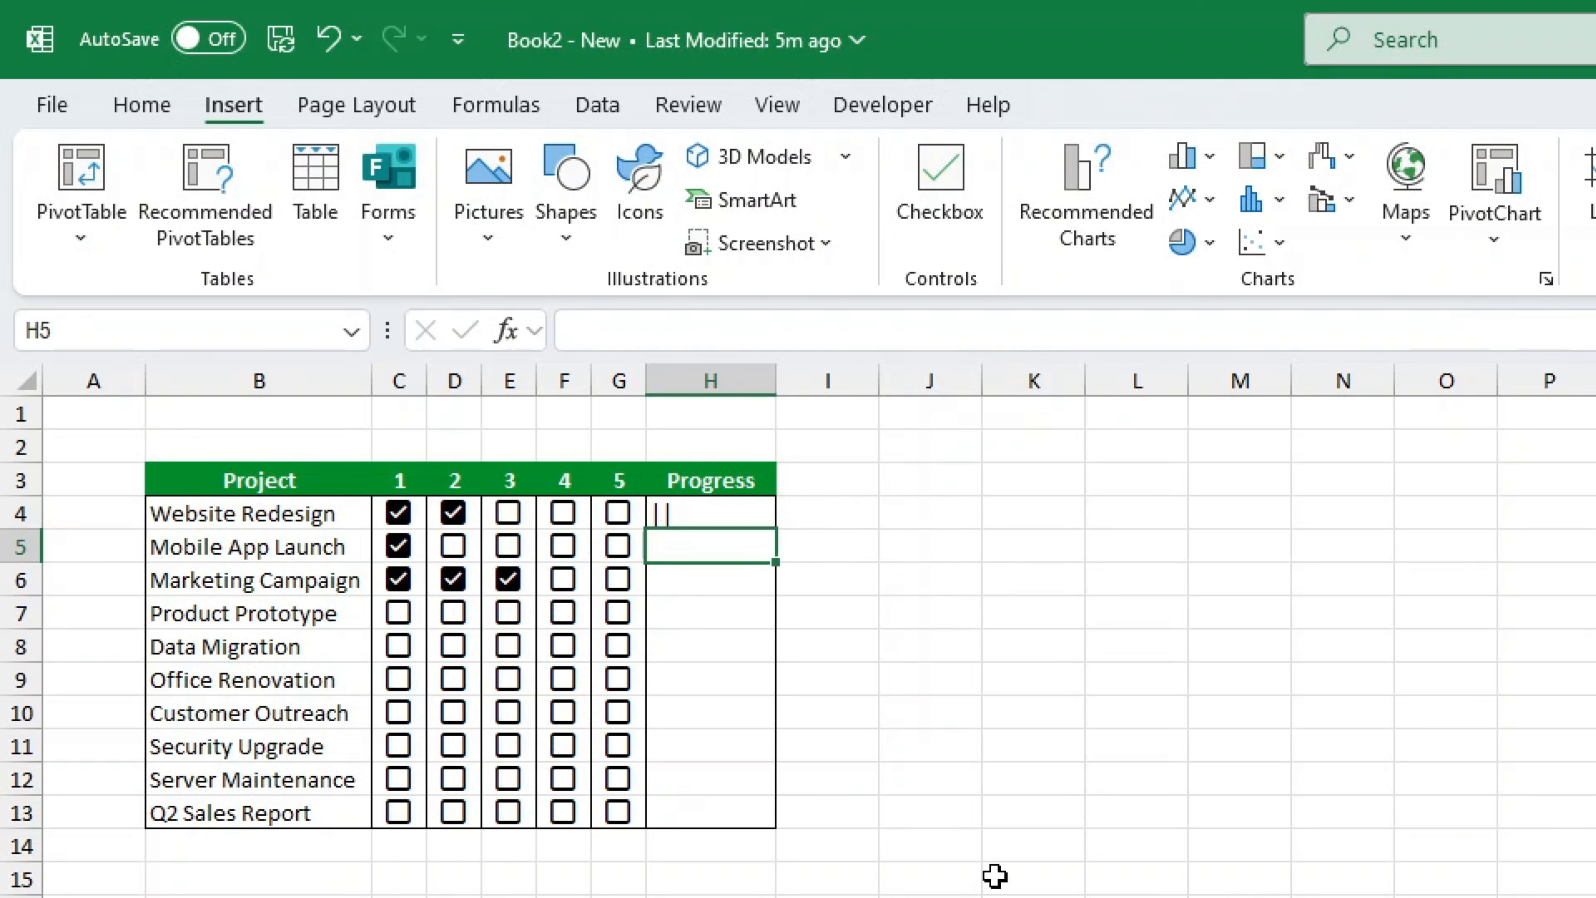
- Tick steps 4 and 3 for Website Redesign
{"action": "left_click", "coordinate": [560, 514]}
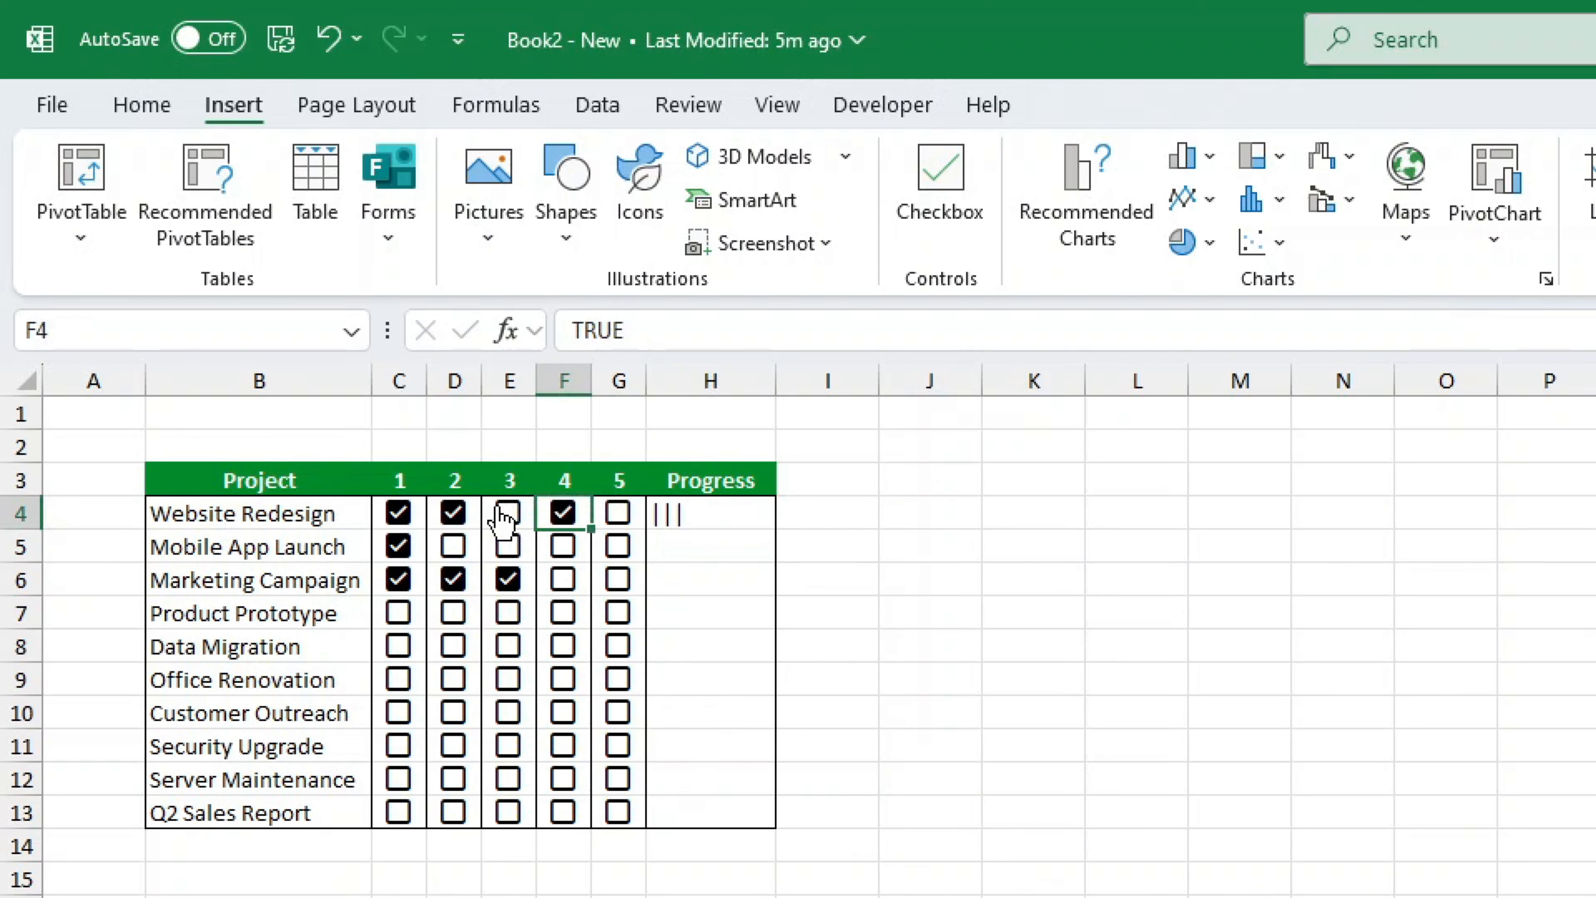
{"action": "left_click", "coordinate": [508, 513]}
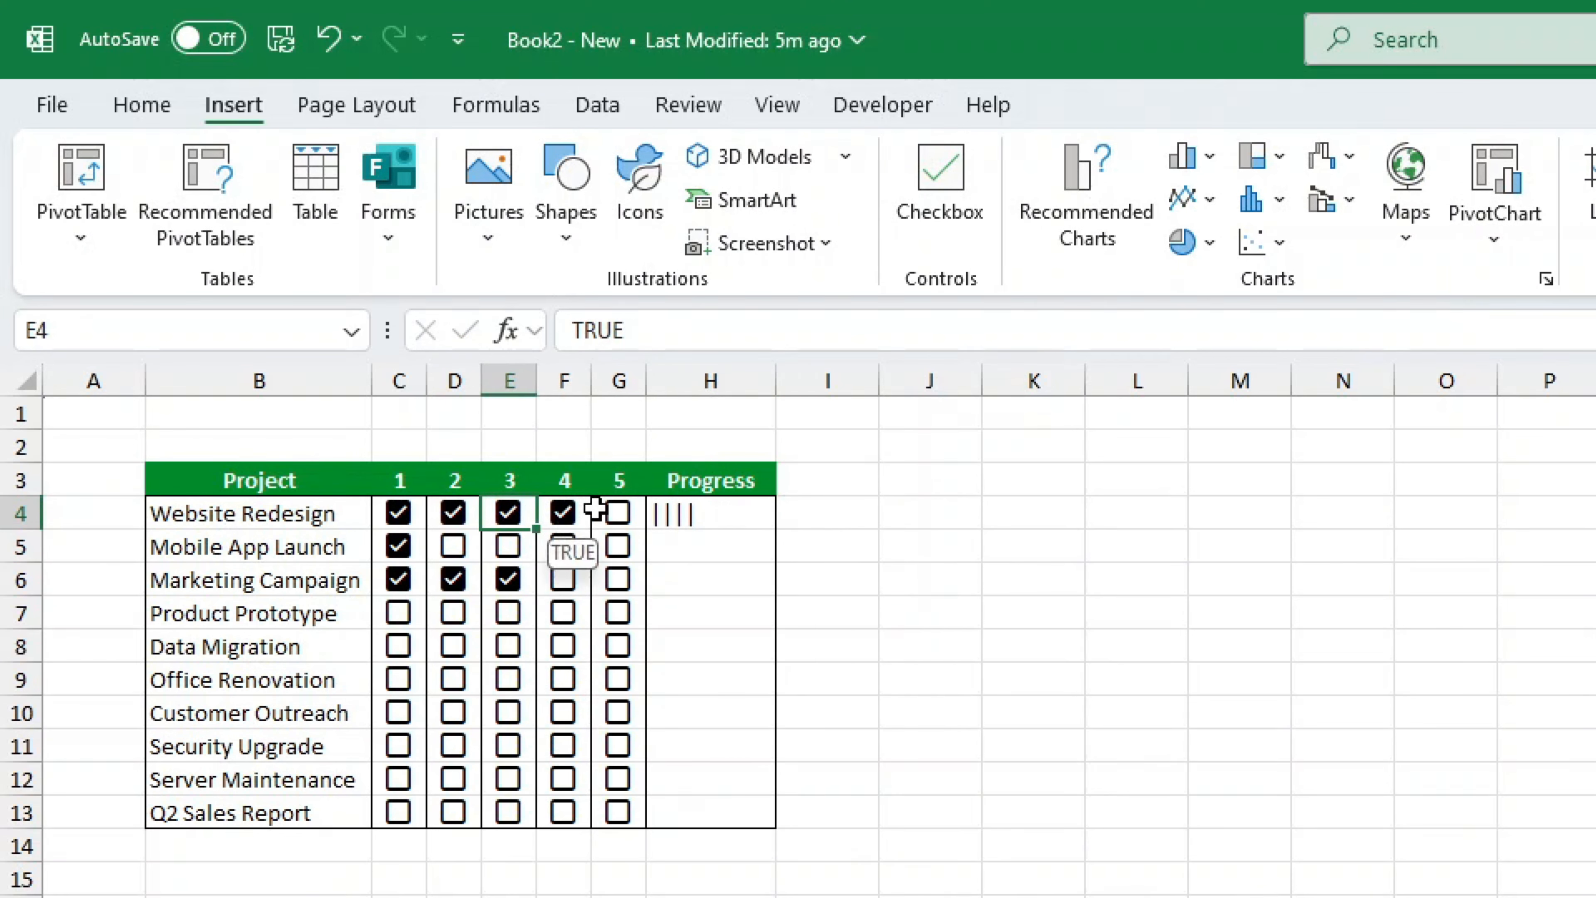
- Set the font of H4 to Stencil
{"action": "left_click", "coordinate": [751, 510]}
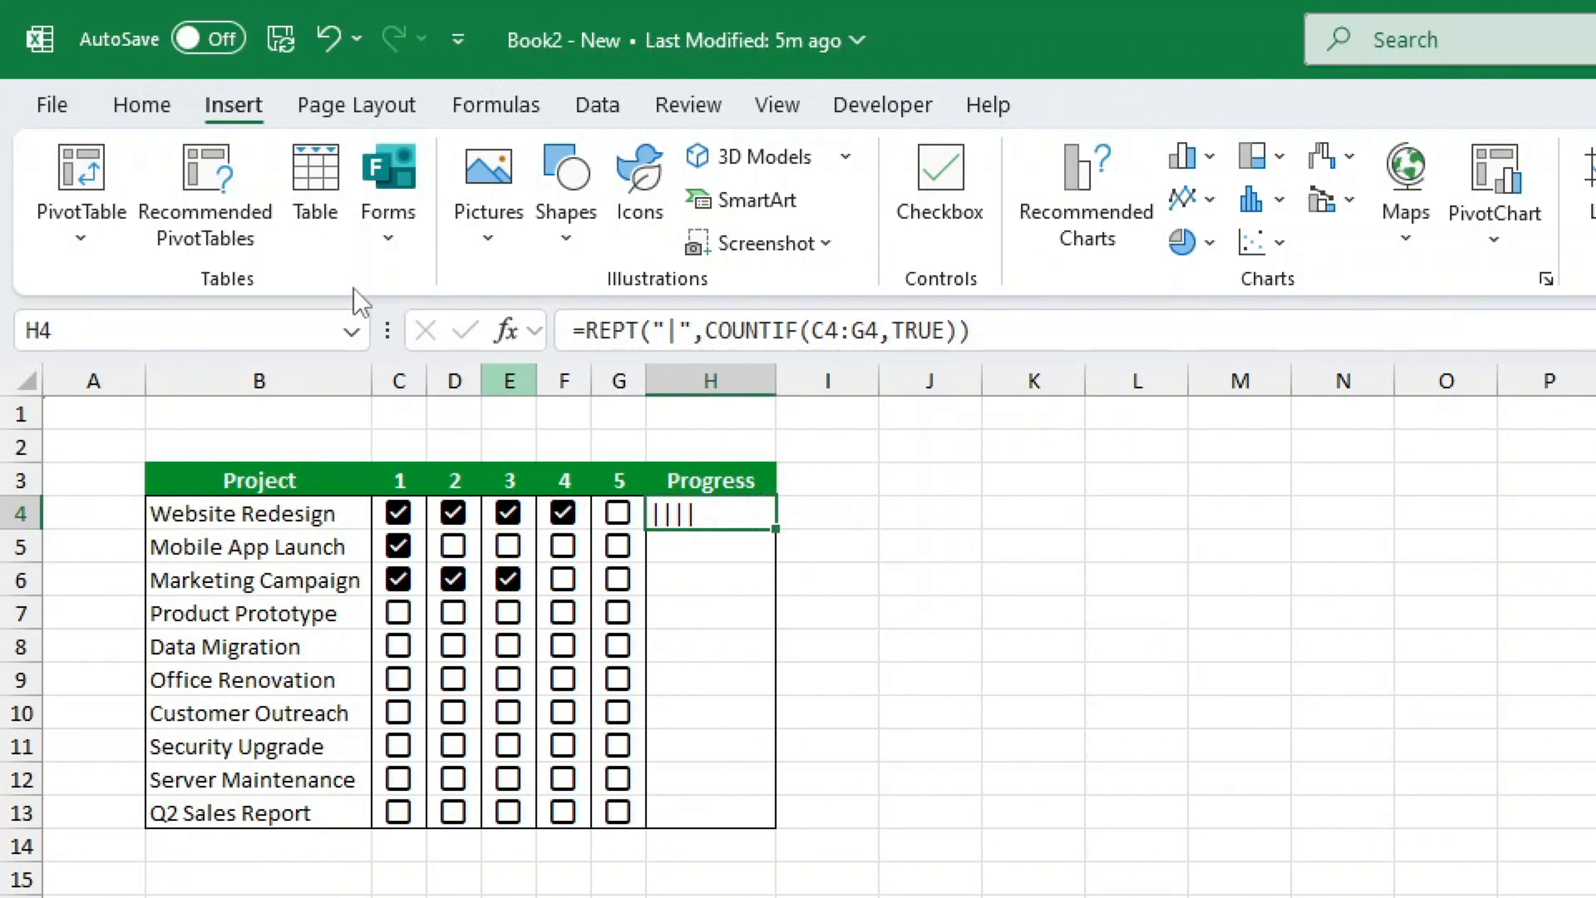
{"action": "left_click", "coordinate": [159, 108]}
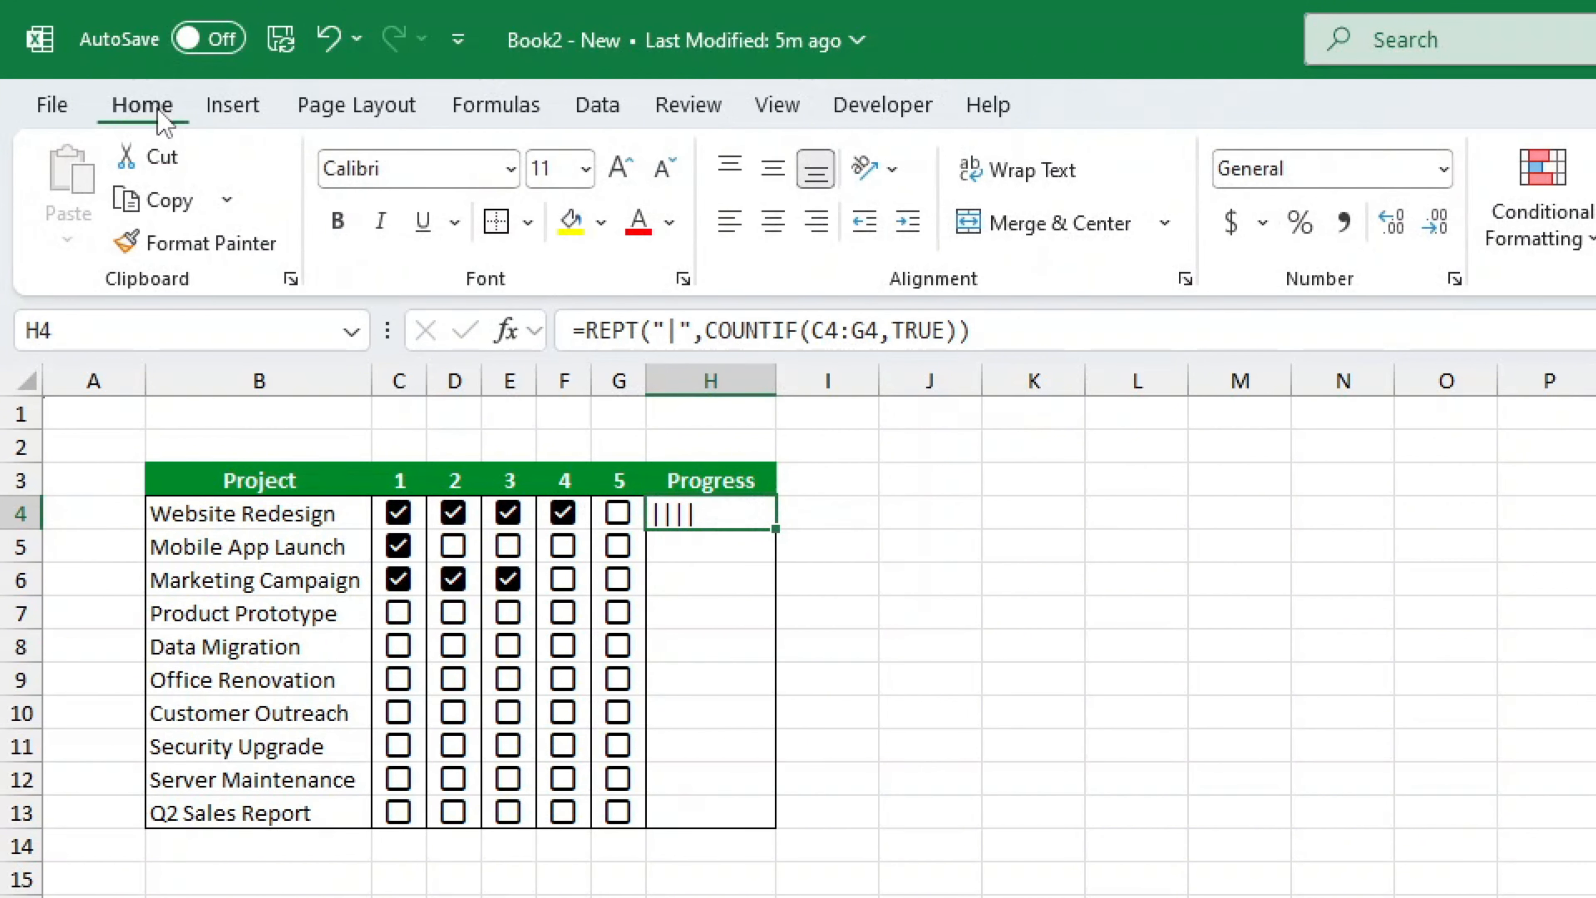
{"action": "left_click", "coordinate": [472, 161]}
{"action": "left_click", "coordinate": [509, 170]}
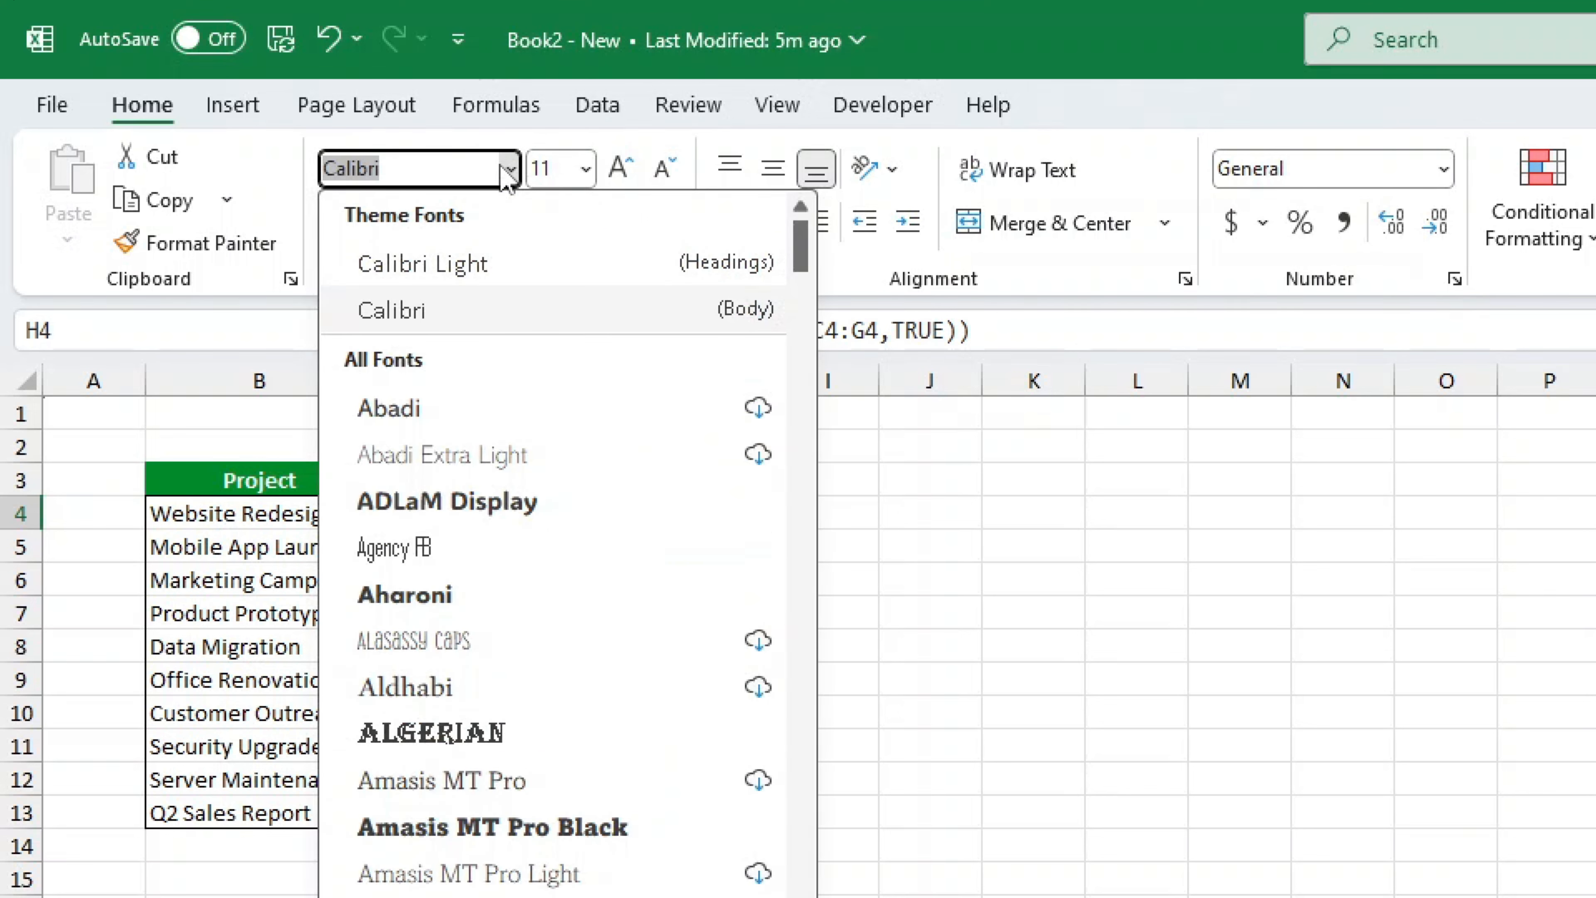
{"action": "type", "text": "Stencil"}
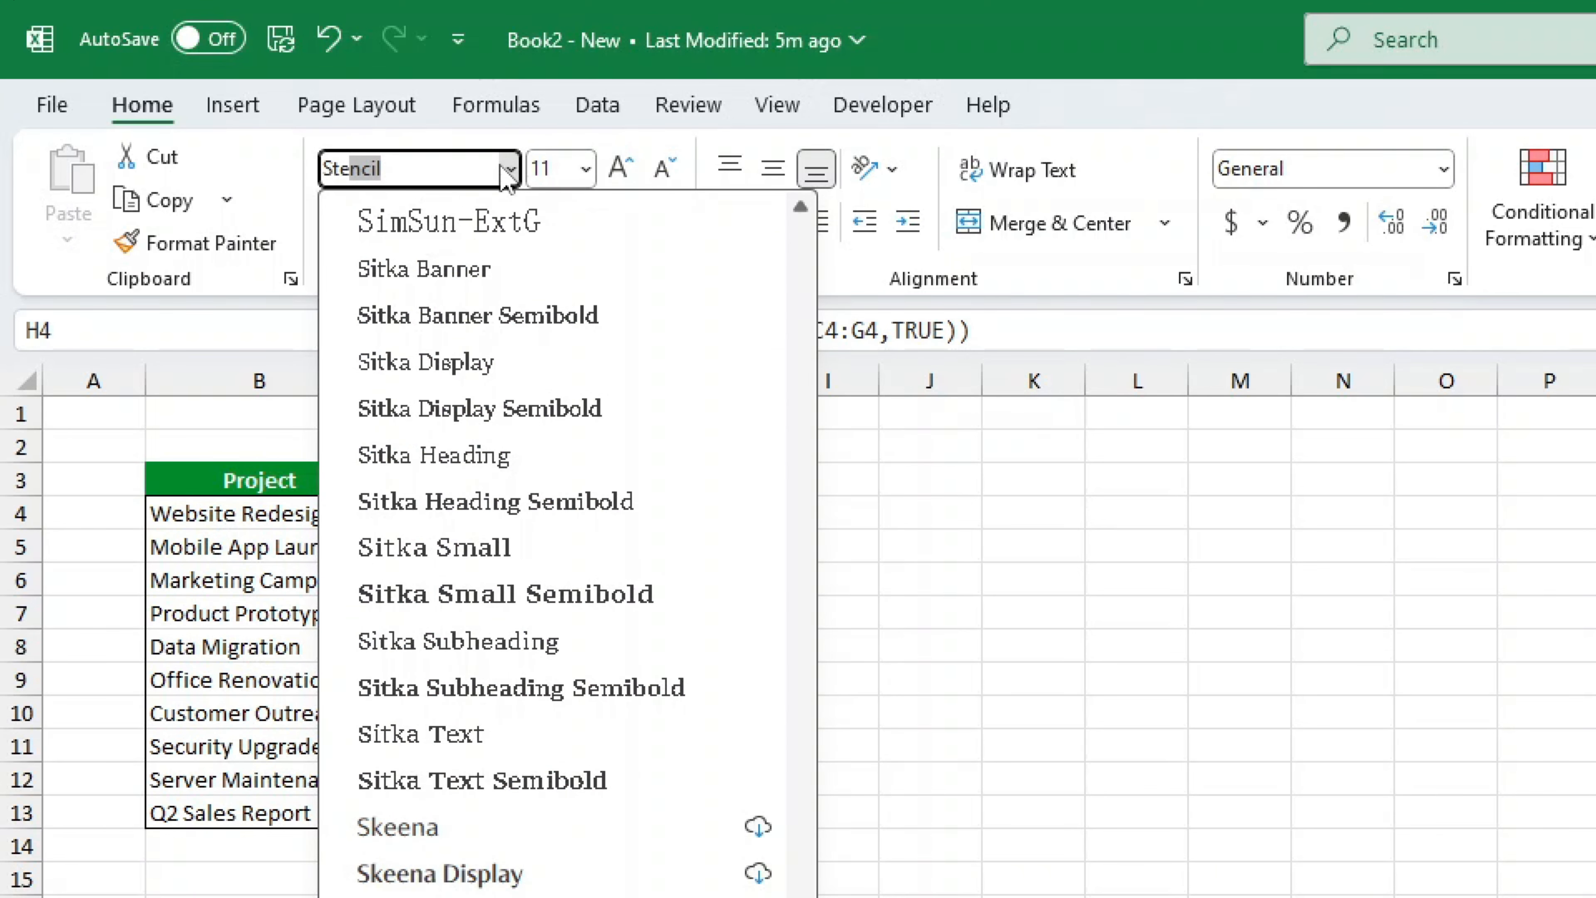
{"action": "key", "text": "Return"}
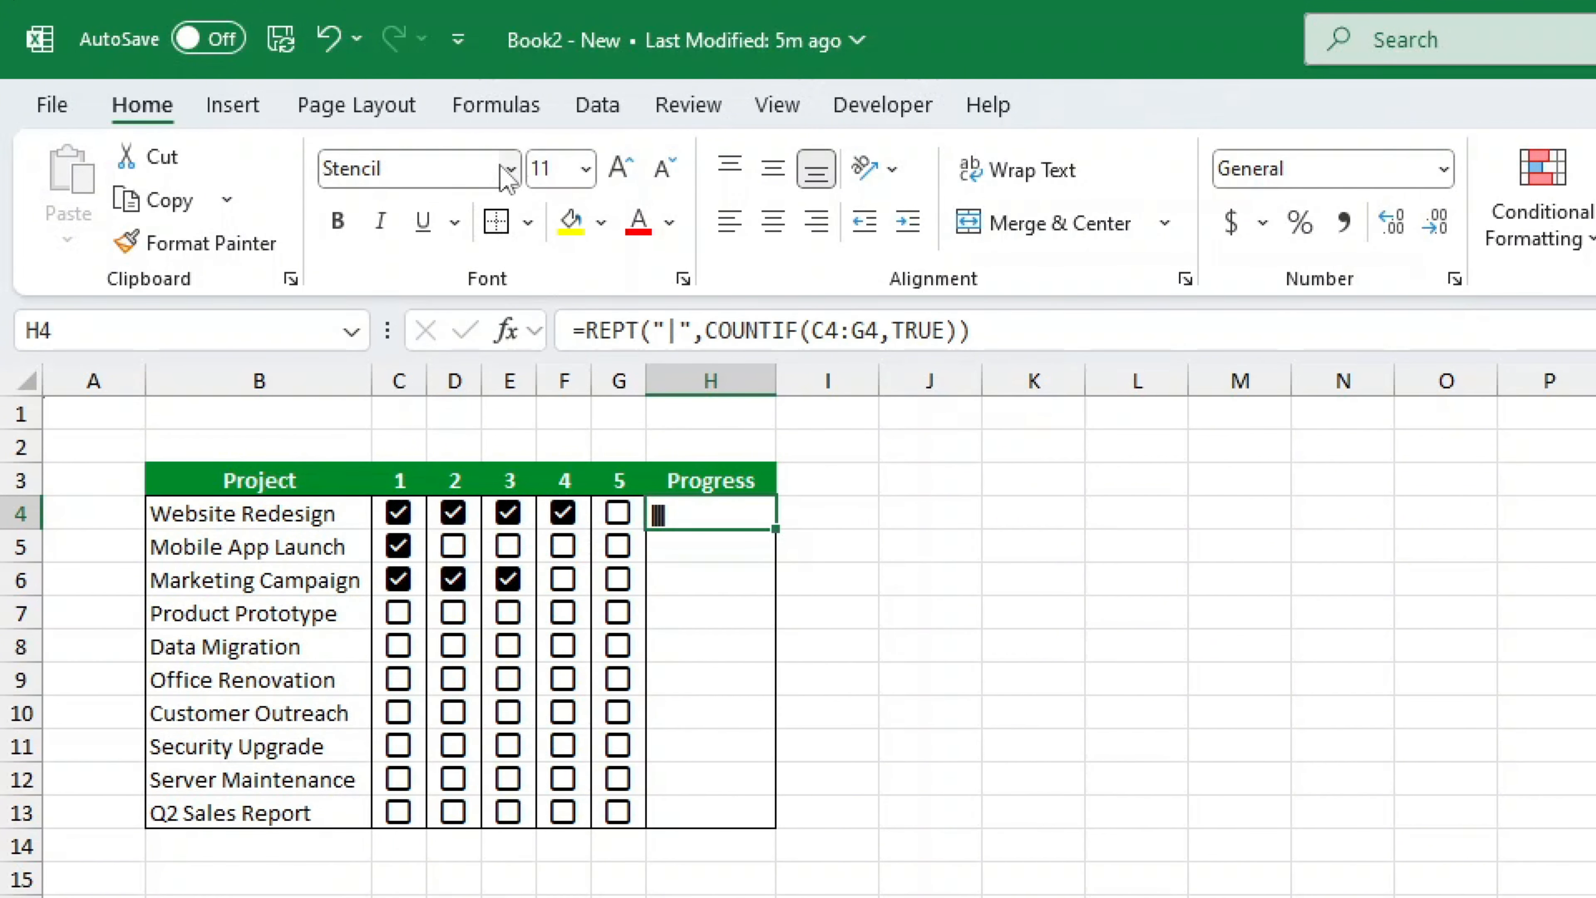
- Tick step 5 for Website Redesign and multiply the COUNTIF in H4's bar formula by 10
{"action": "left_click", "coordinate": [618, 512]}
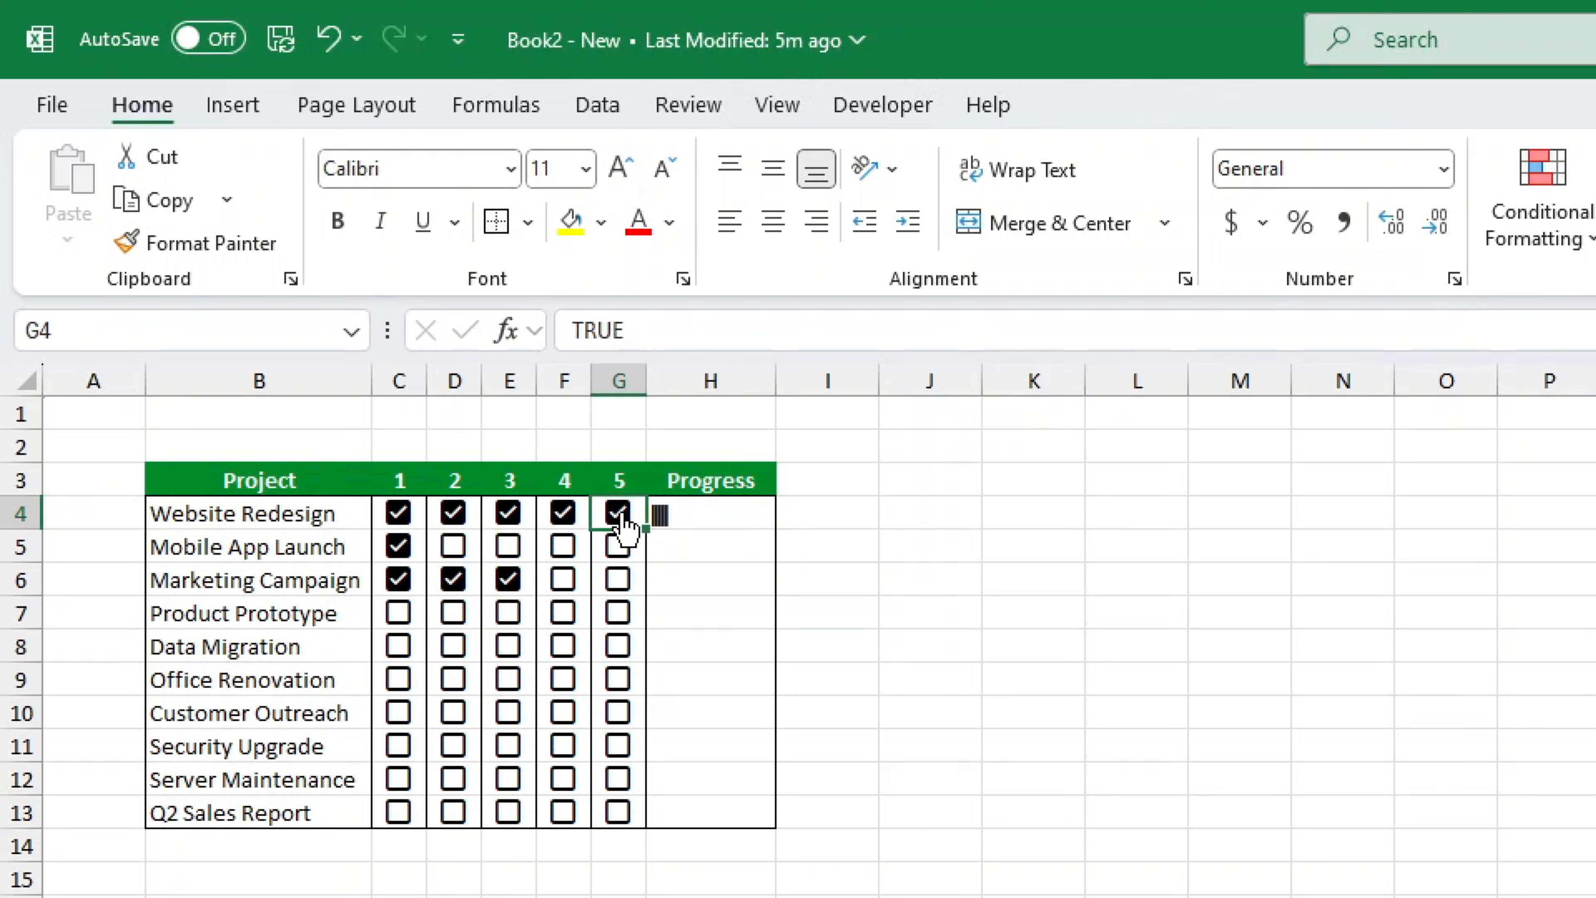
{"action": "key", "text": "Right"}
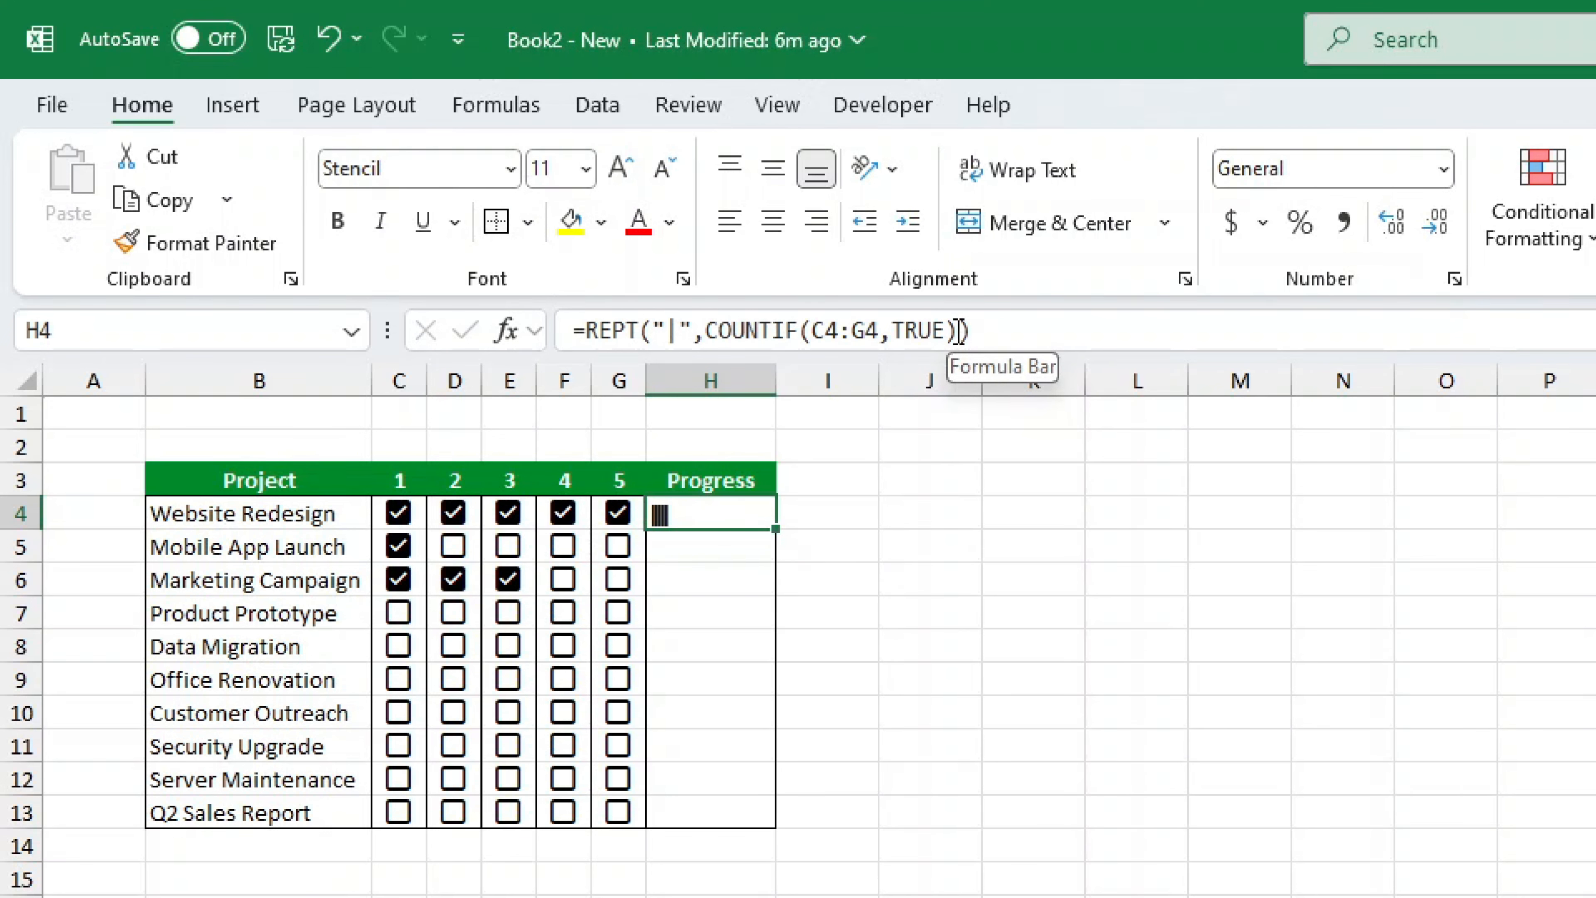
{"action": "left_click", "coordinate": [961, 330]}
{"action": "type", "text": "*10"}
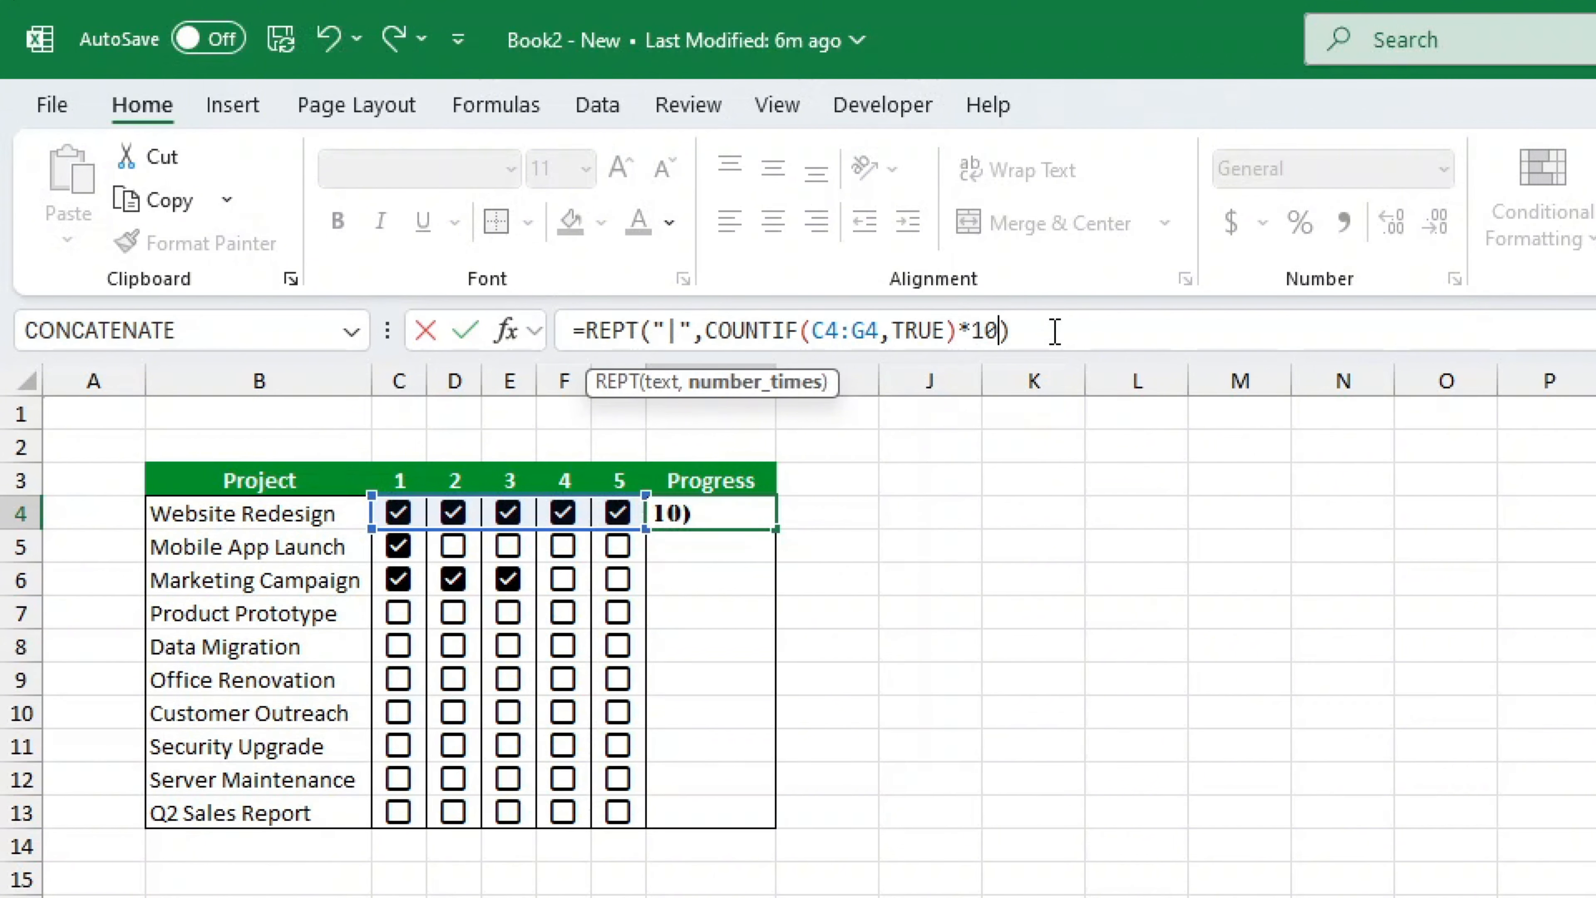
{"action": "key", "text": "Return"}
{"action": "key", "text": "Up"}
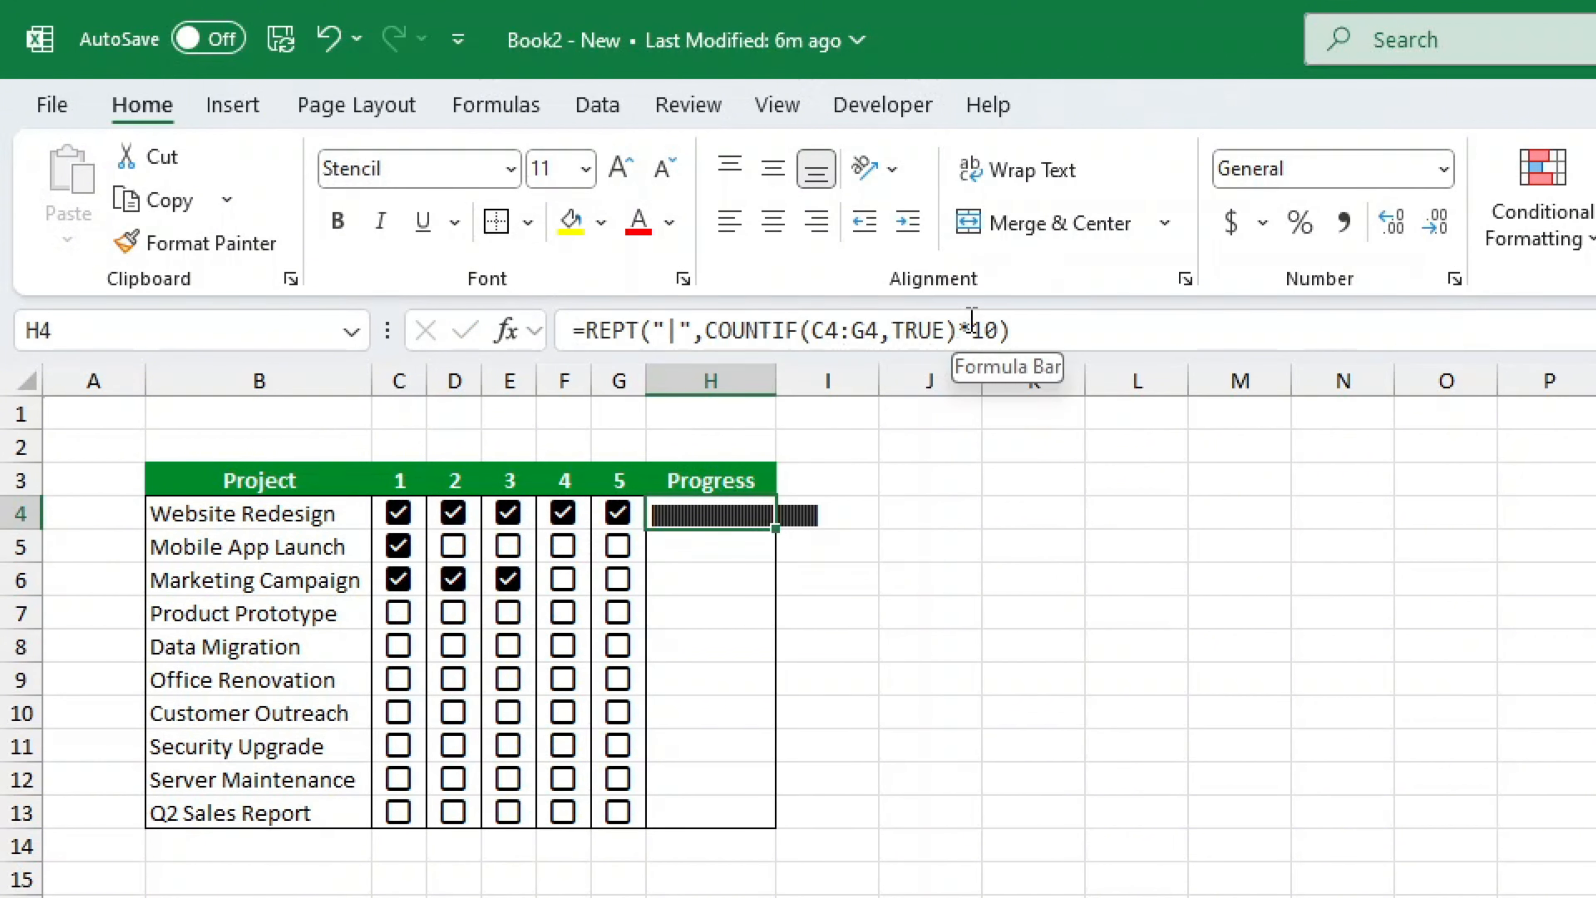
- Try to change the multiplier in H4's formula to 4
{"action": "double_click", "coordinate": [984, 330]}
{"action": "type", "text": "4"}
{"action": "left_click", "coordinate": [729, 517]}
{"action": "left_click", "coordinate": [991, 327]}
{"action": "key", "text": "Return"}
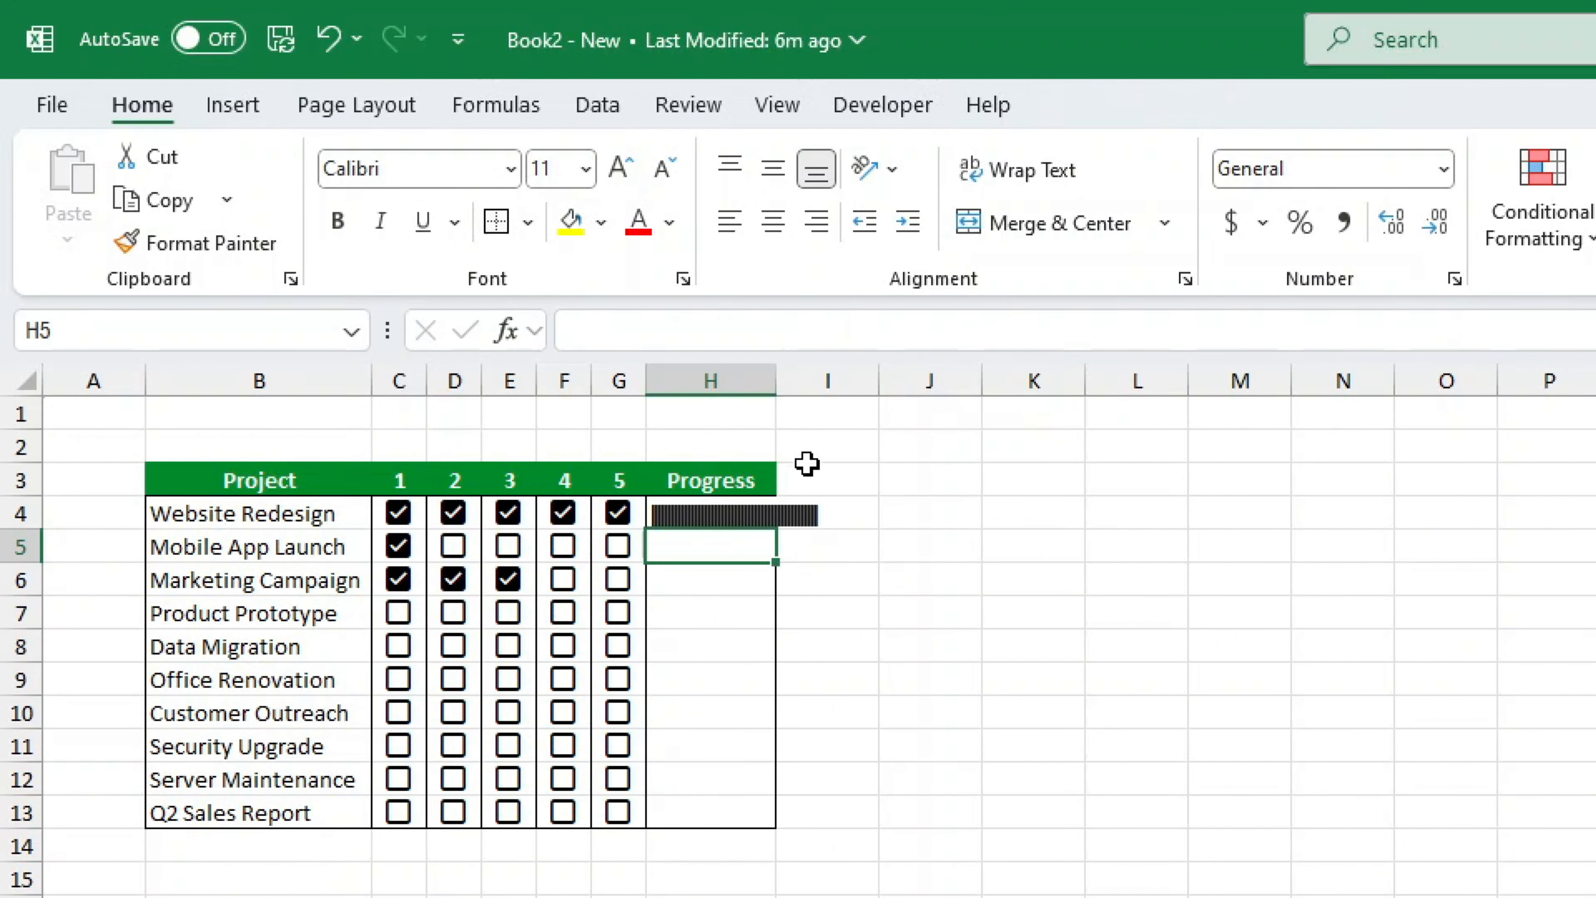
- Widen column H and fill the bar formula from H4 down to H13
{"action": "left_click_drag", "start_coordinate": [776, 382], "coordinate": [821, 383]}
{"action": "left_click", "coordinate": [809, 497]}
{"action": "left_click_drag", "start_coordinate": [820, 530], "coordinate": [812, 837]}
- Tick steps 1–3 for Data Migration and steps 1–2 for Product Prototype
{"action": "left_click", "coordinate": [508, 645]}
{"action": "left_click", "coordinate": [452, 645]}
{"action": "left_click", "coordinate": [397, 645]}
{"action": "left_click", "coordinate": [453, 612]}
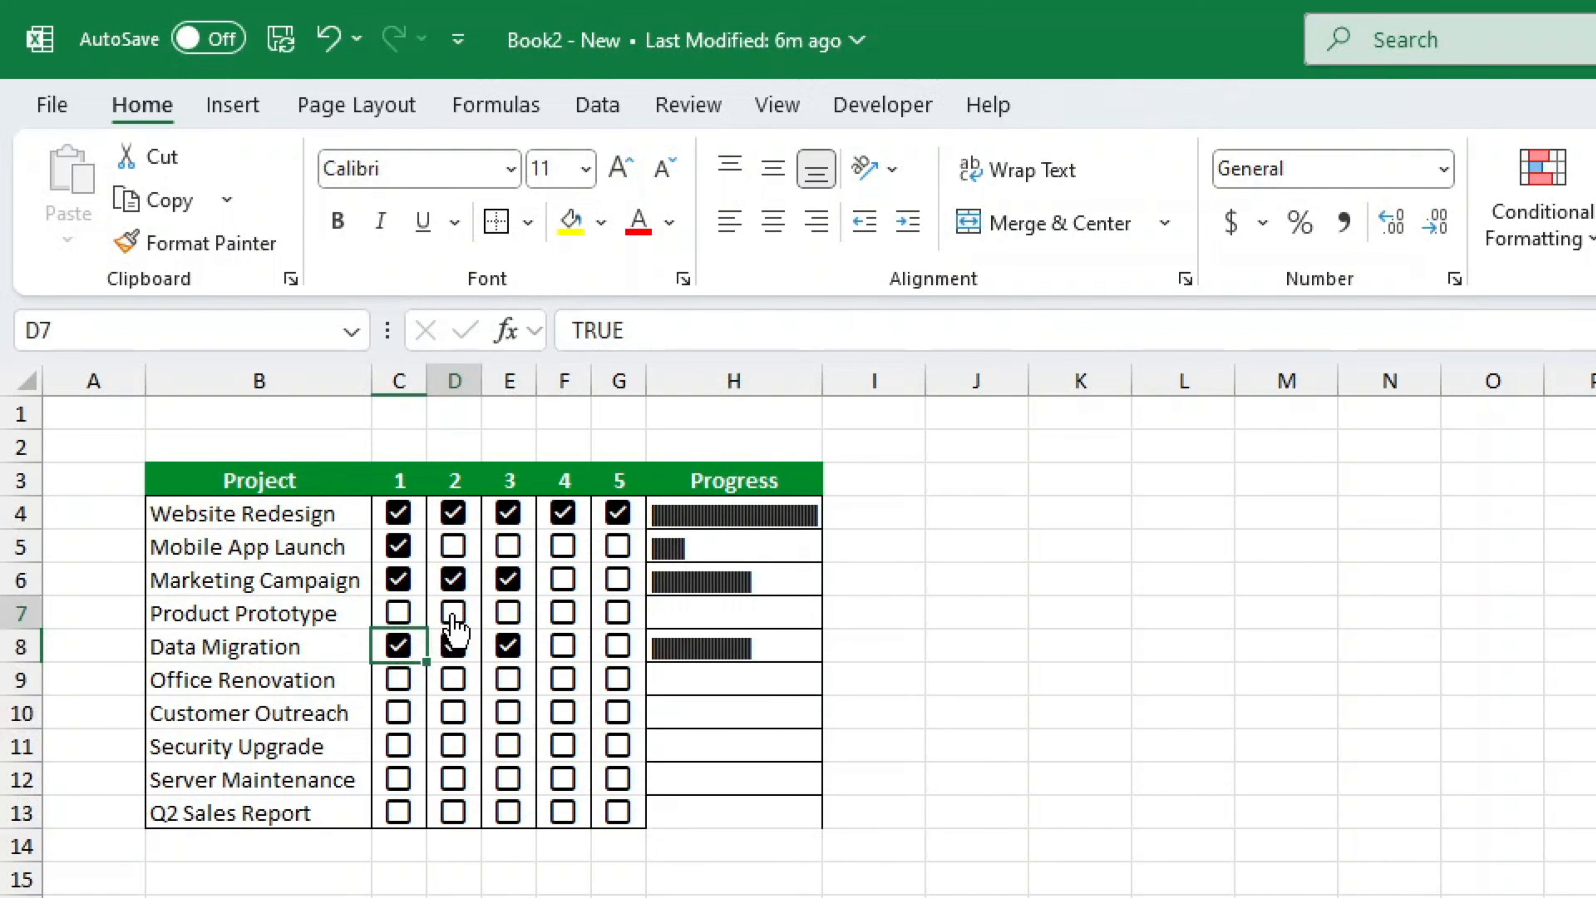
{"action": "left_click", "coordinate": [418, 616]}
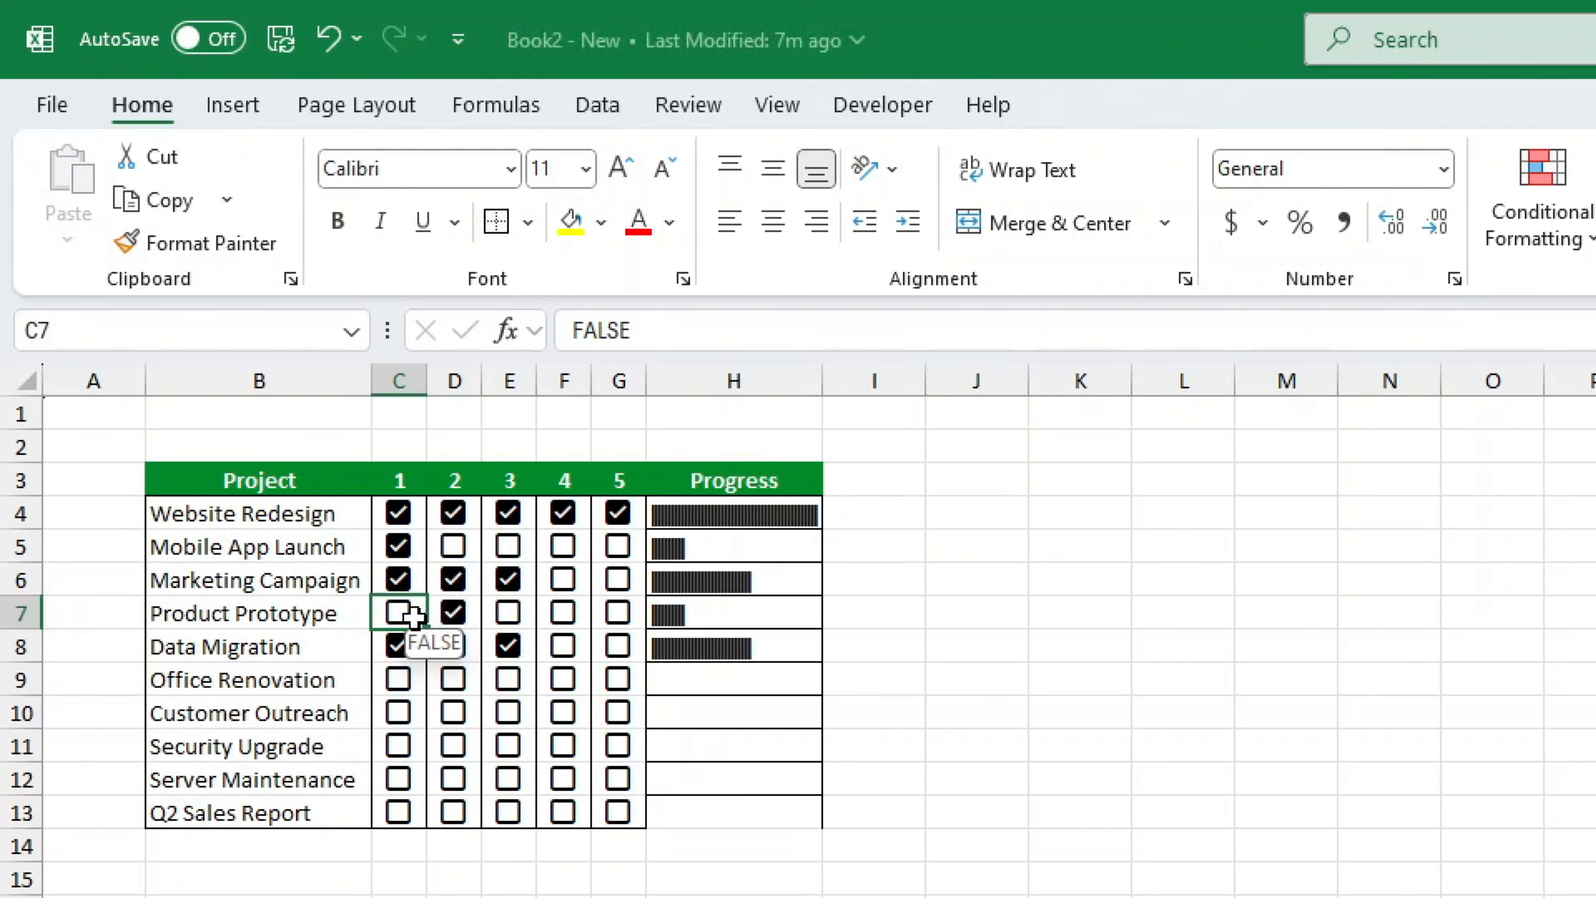
{"action": "left_click", "coordinate": [405, 614]}
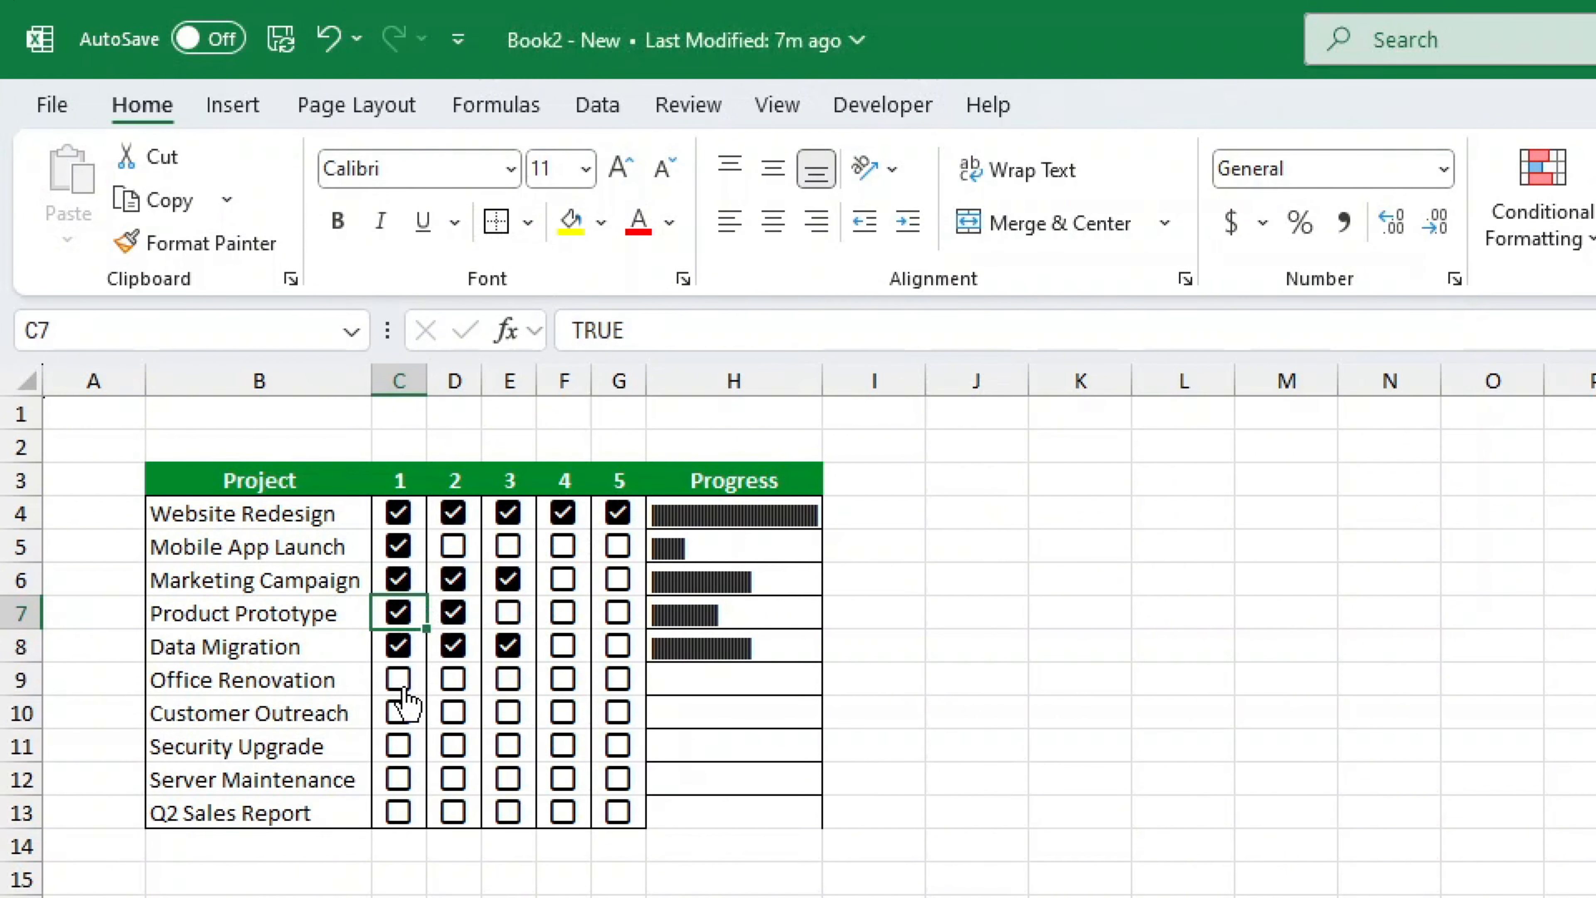
- Tick step 1 for Office Renovation and Customer Outreach, and all five steps for Security Upgrade
{"action": "left_click", "coordinate": [398, 679]}
{"action": "left_click", "coordinate": [399, 712]}
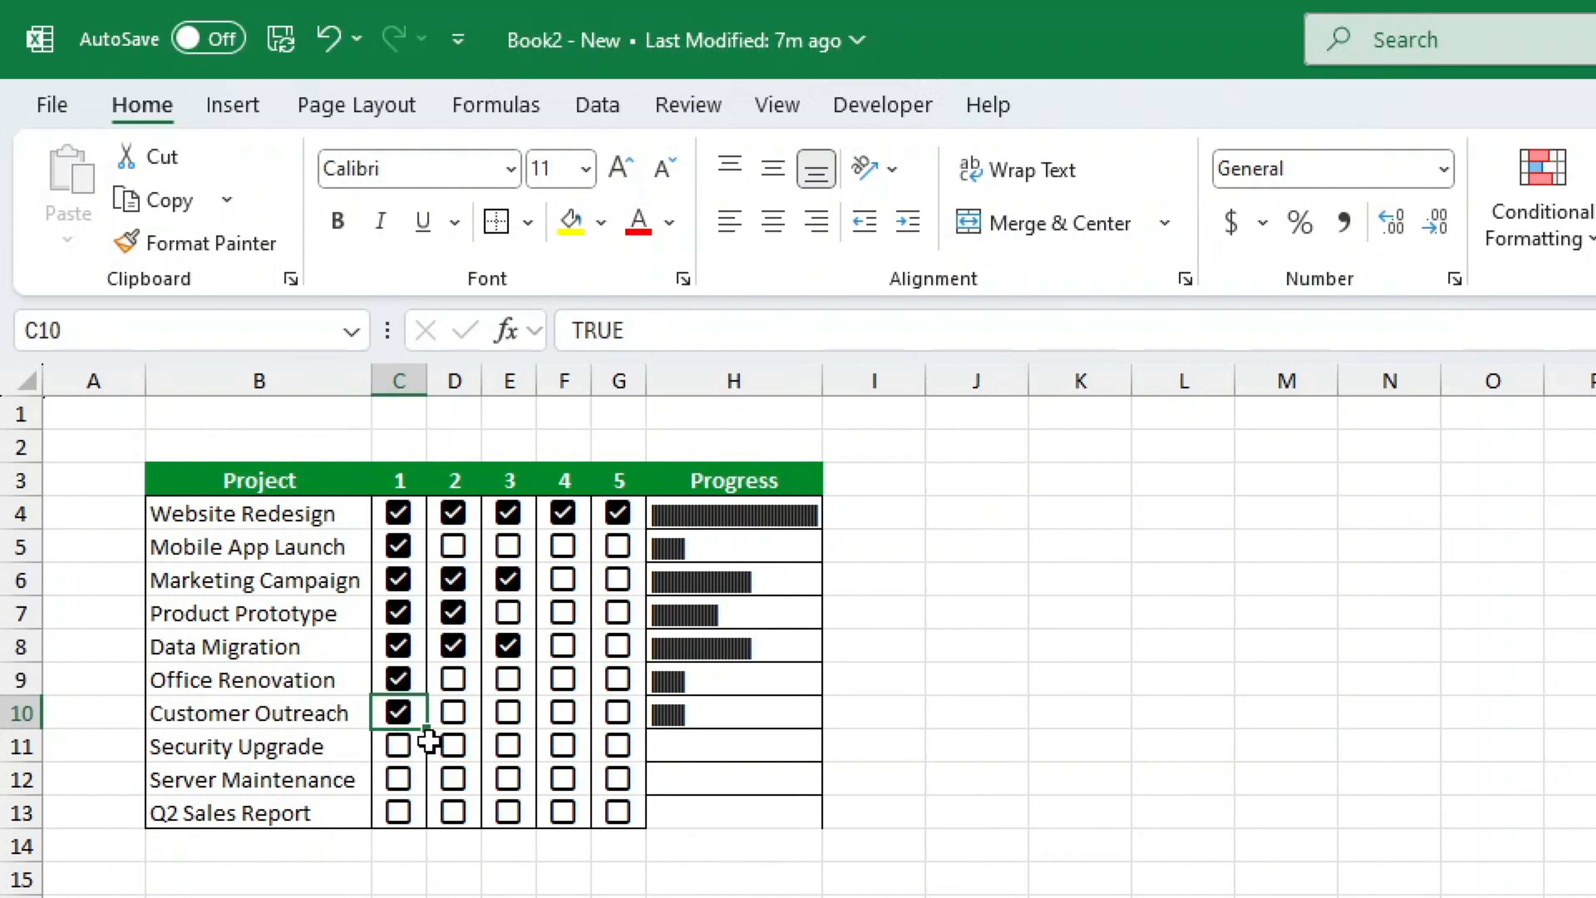
{"action": "left_click", "coordinate": [400, 745]}
{"action": "left_click", "coordinate": [454, 745]}
{"action": "left_click", "coordinate": [507, 745]}
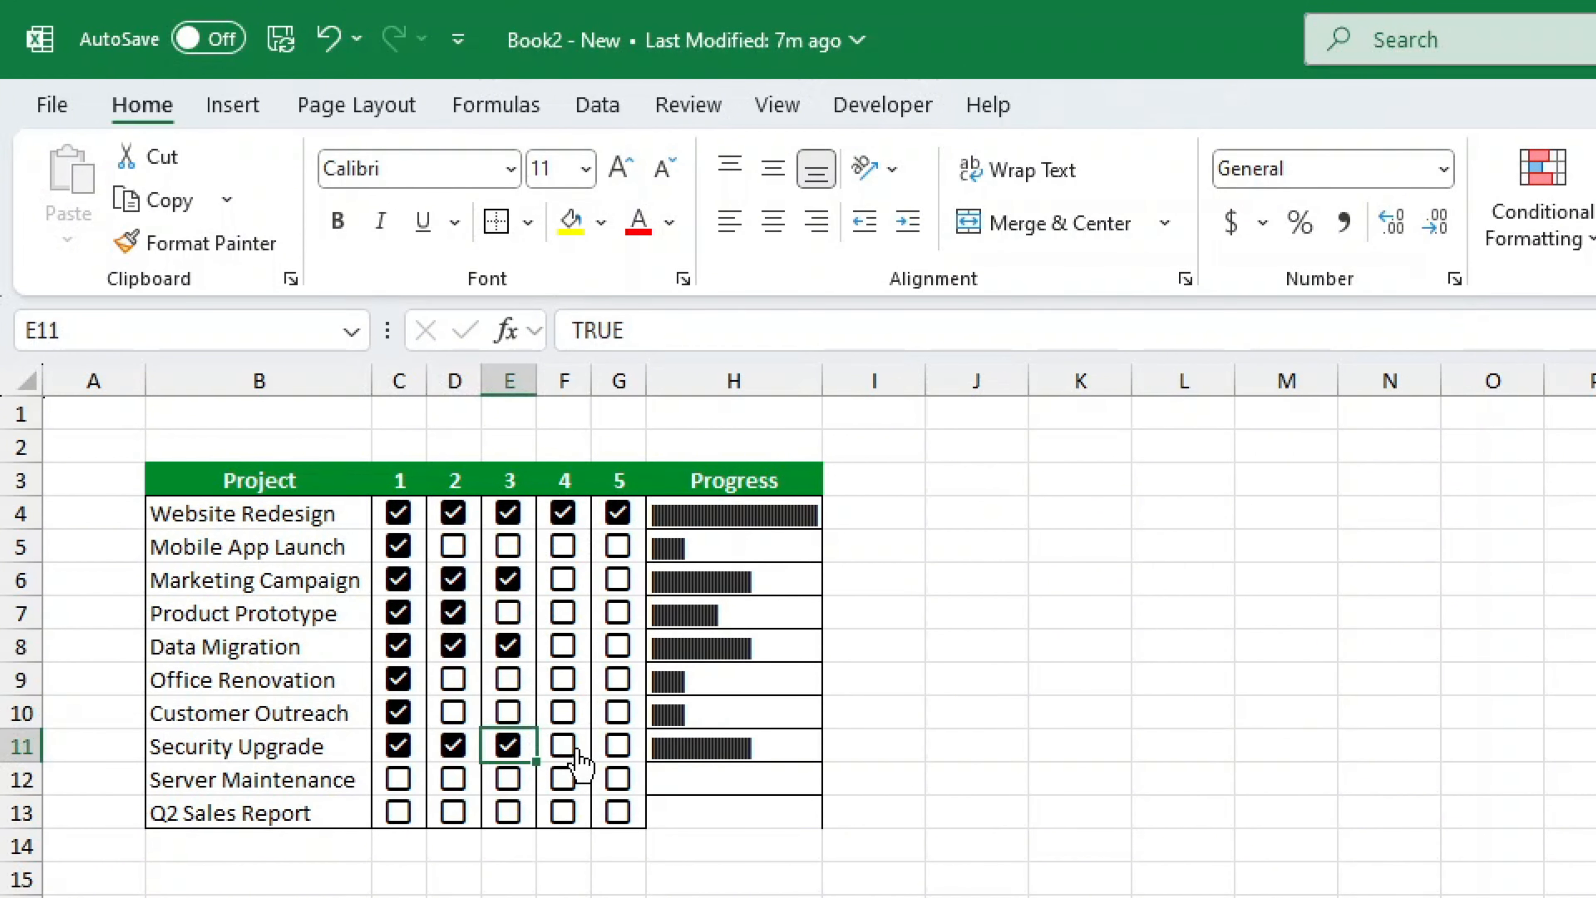
{"action": "left_click", "coordinate": [563, 745]}
{"action": "left_click", "coordinate": [618, 745]}
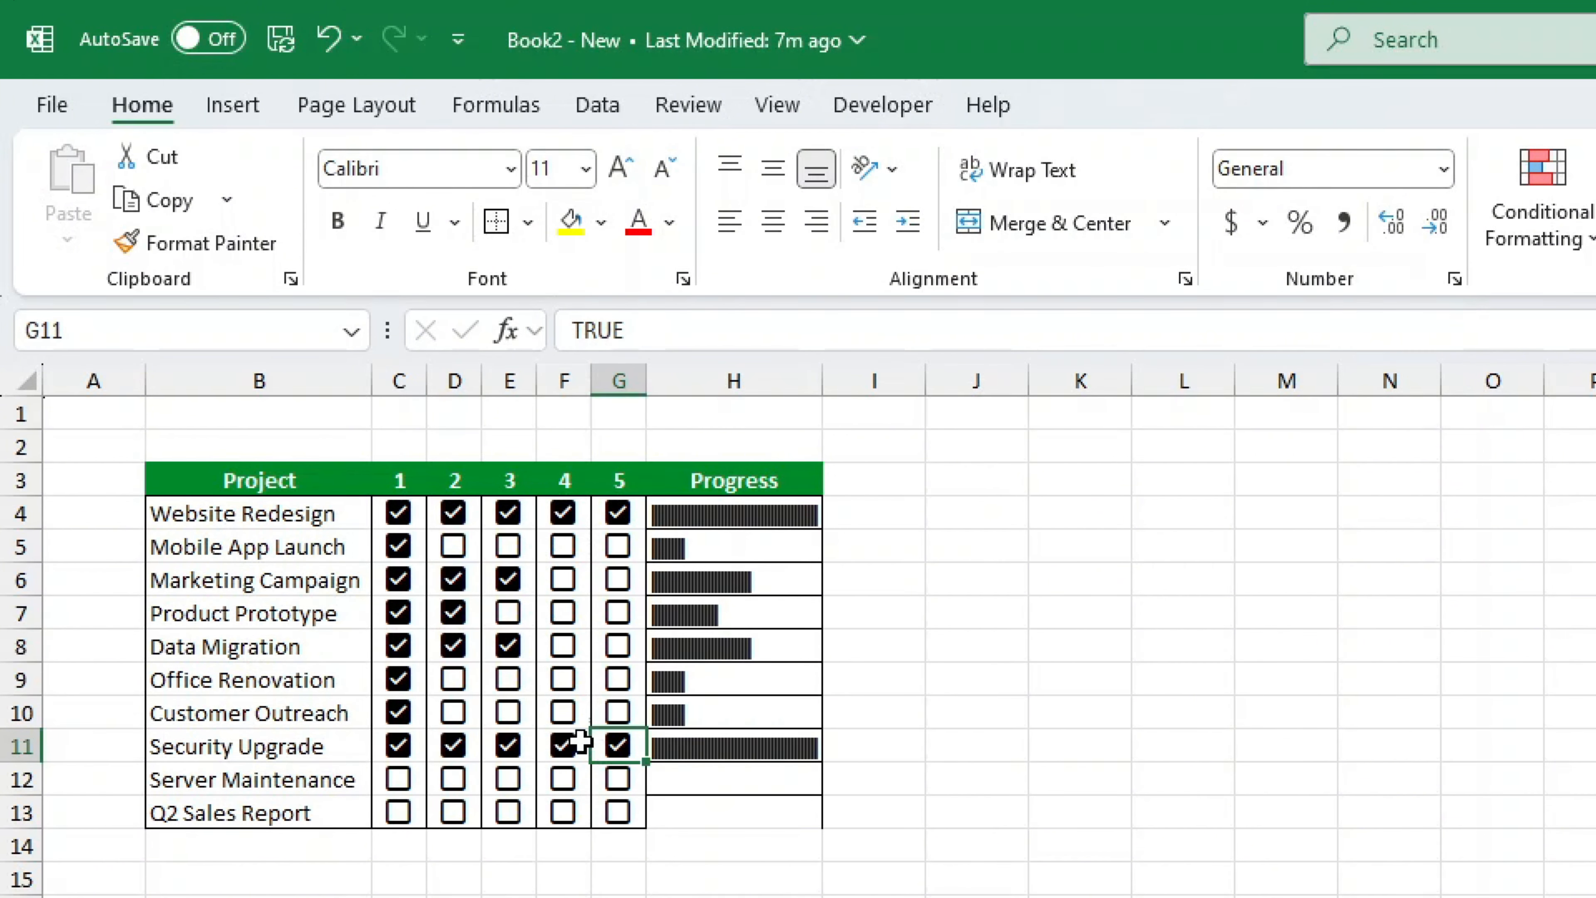
- Tick steps 2–4 for Office Renovation, step 1 for Server Maintenance and steps 1–3 for Q2 Sales Report
{"action": "left_click", "coordinate": [455, 685]}
{"action": "left_click", "coordinate": [509, 686]}
{"action": "left_click", "coordinate": [563, 686]}
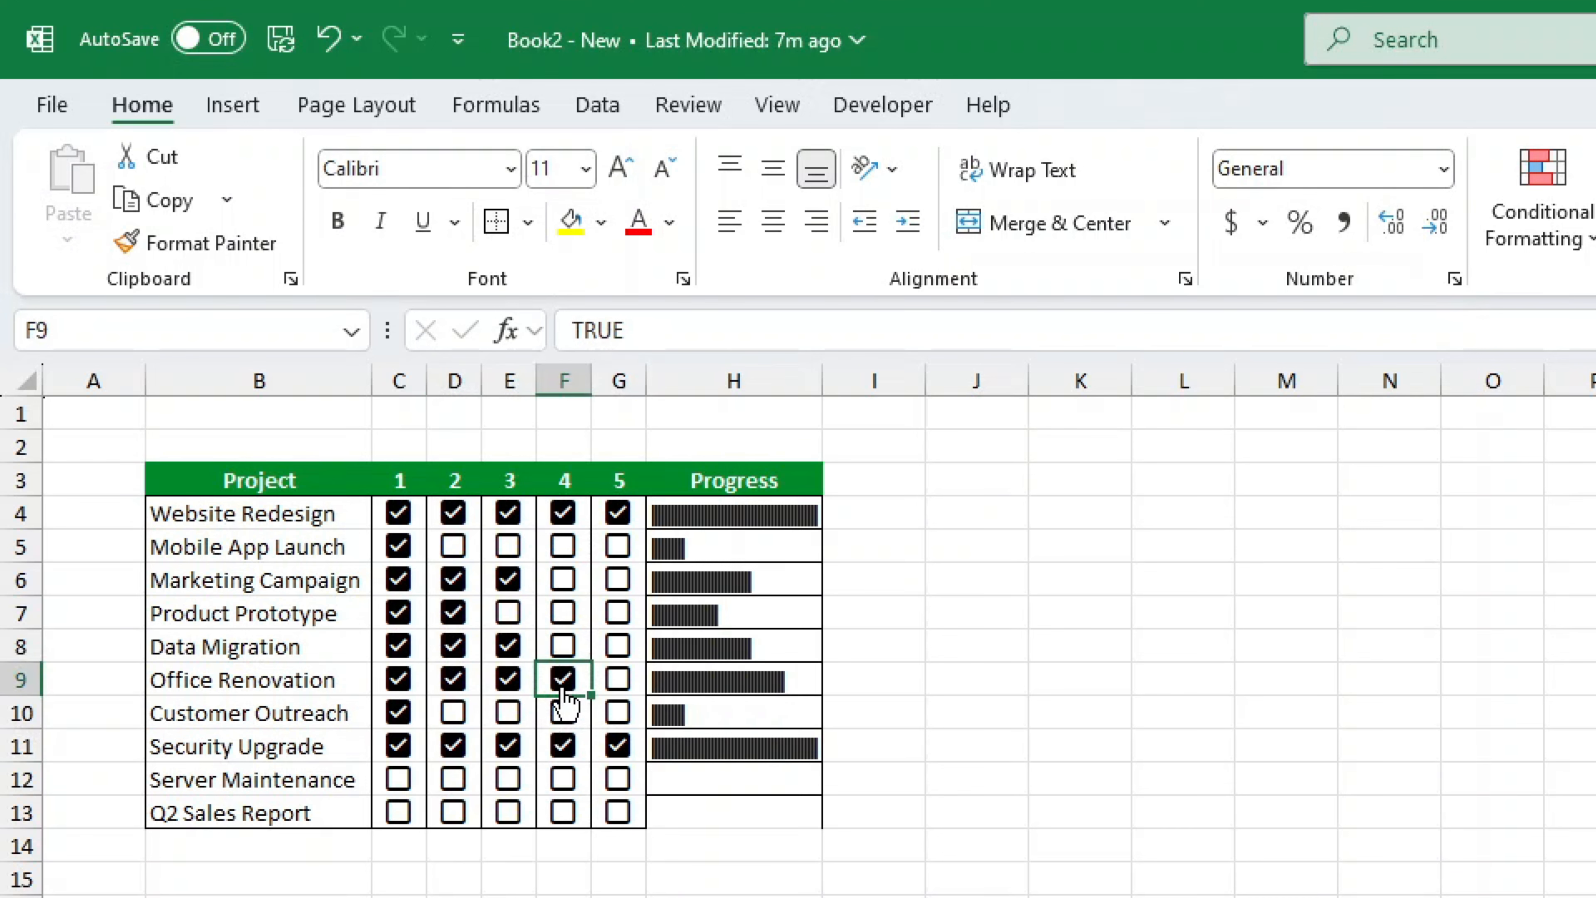
{"action": "left_click", "coordinate": [398, 779]}
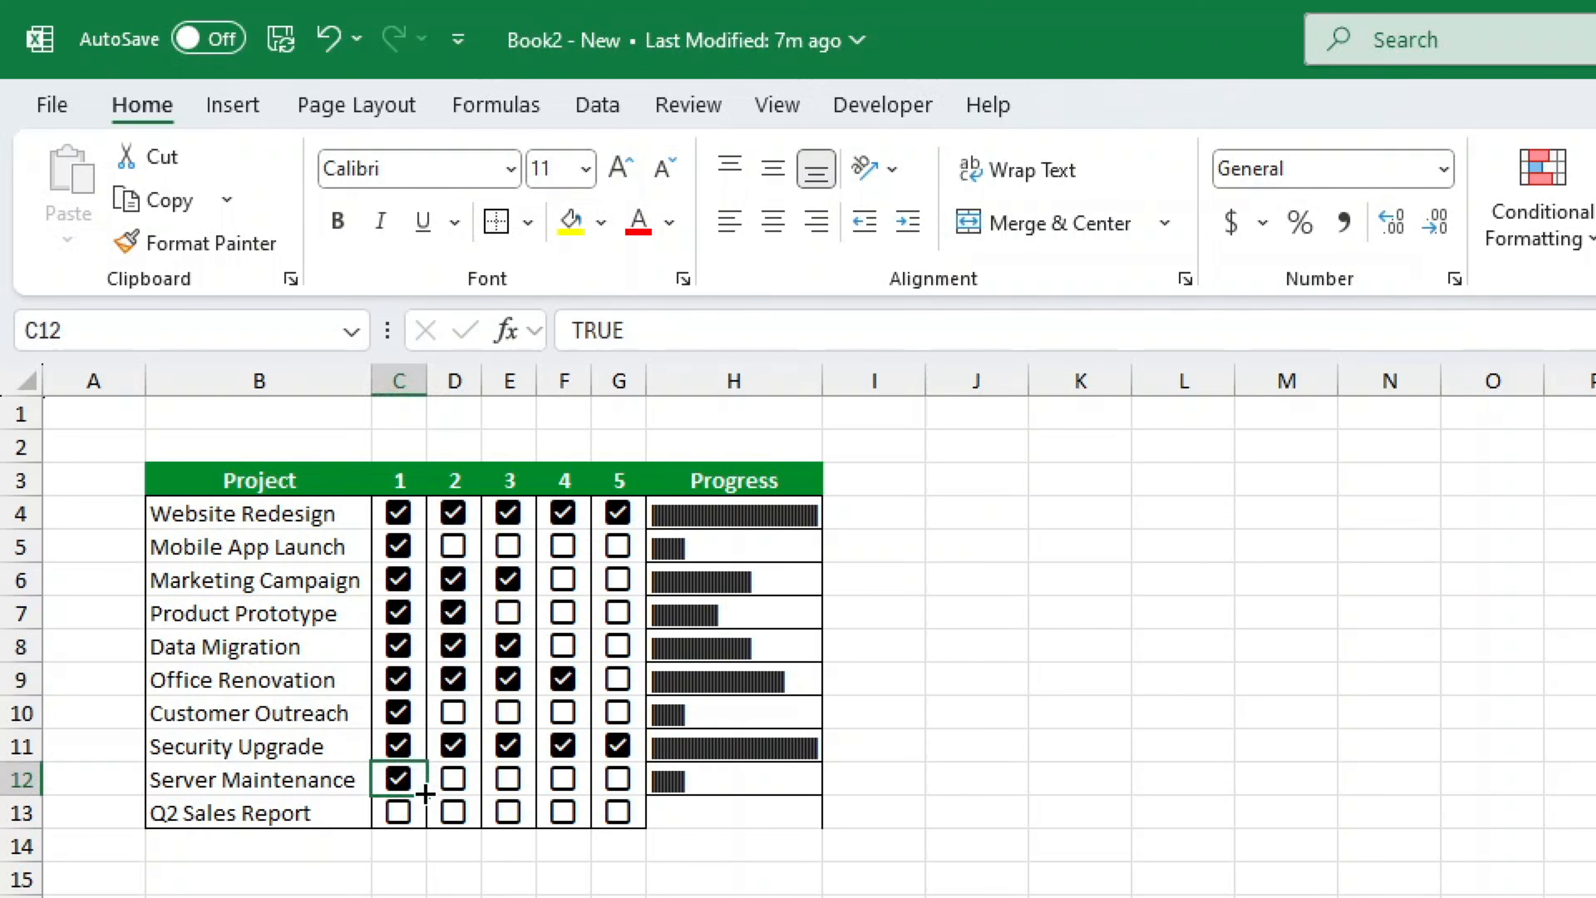
{"action": "left_click", "coordinate": [398, 812]}
{"action": "left_click", "coordinate": [453, 812]}
{"action": "left_click", "coordinate": [508, 813]}
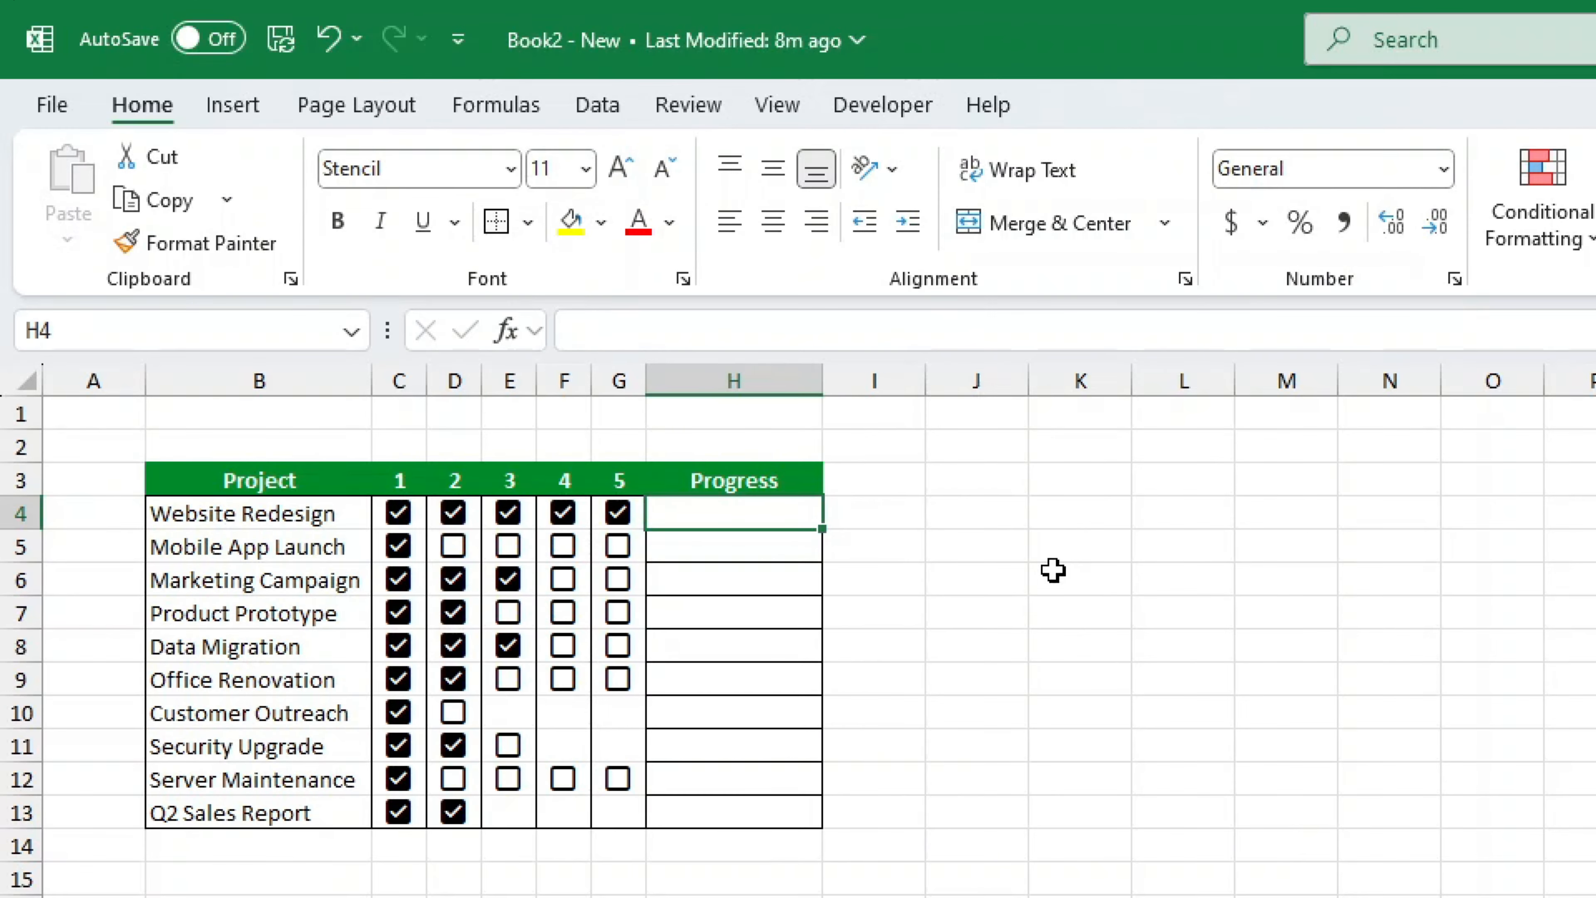
- Start a new formula in H4 dividing COUNTIF(C4:G4,TRUE) by COUNTA of C4:G4
{"action": "type", "text": "="}
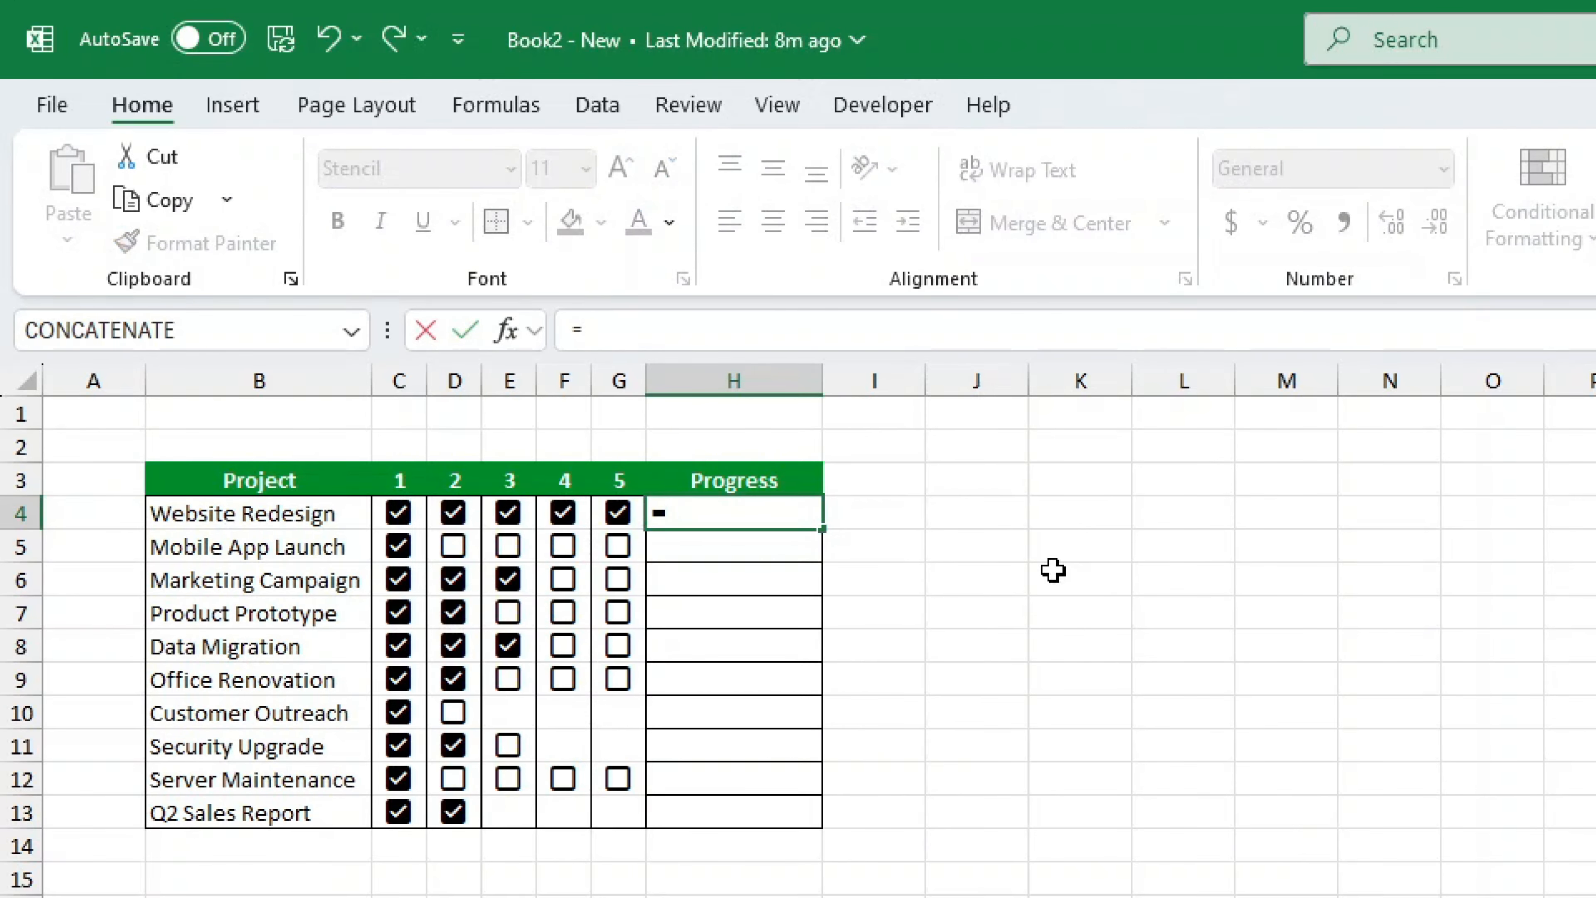
{"action": "type", "text": "COUNTIF("}
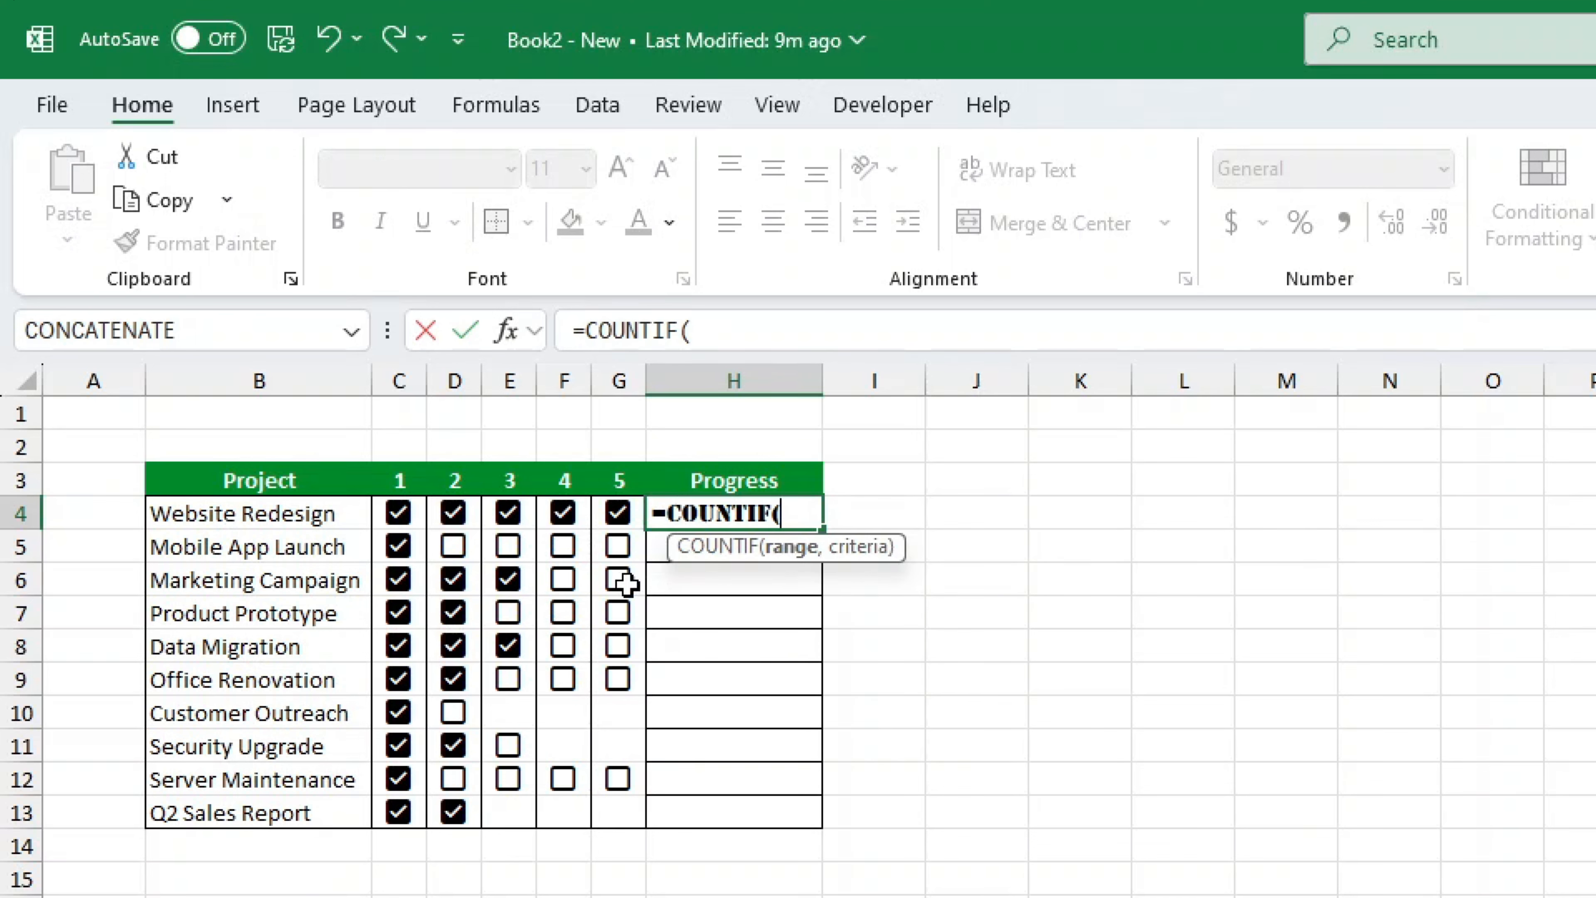
{"action": "left_click_drag", "start_coordinate": [397, 512], "coordinate": [620, 511]}
{"action": "type", "text": ",TRU"}
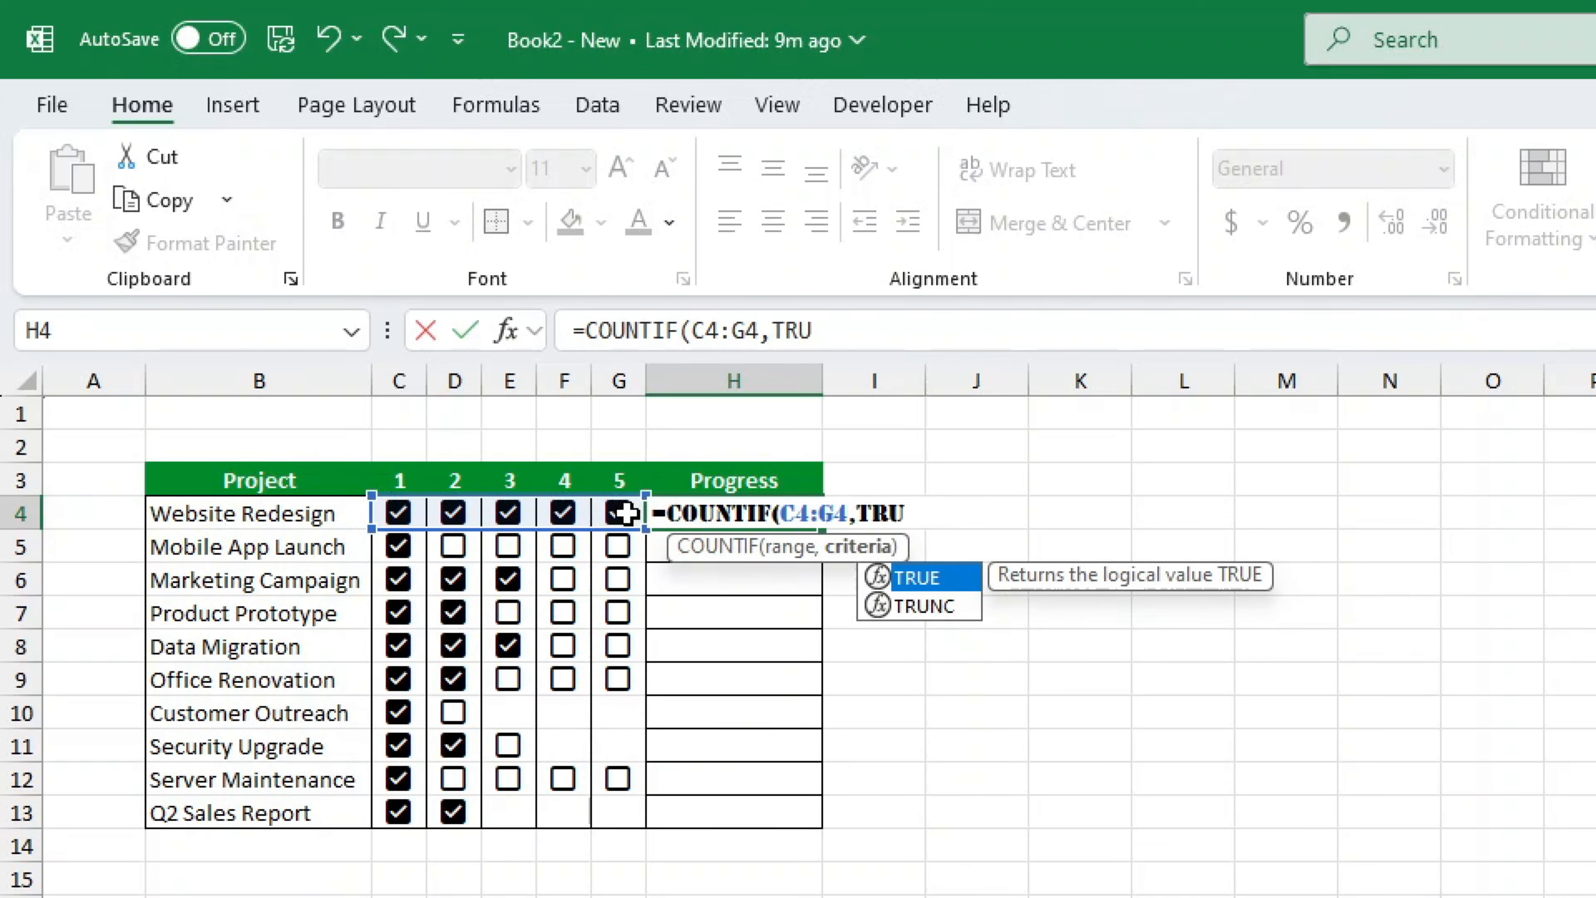
{"action": "type", "text": "E)/COUN"}
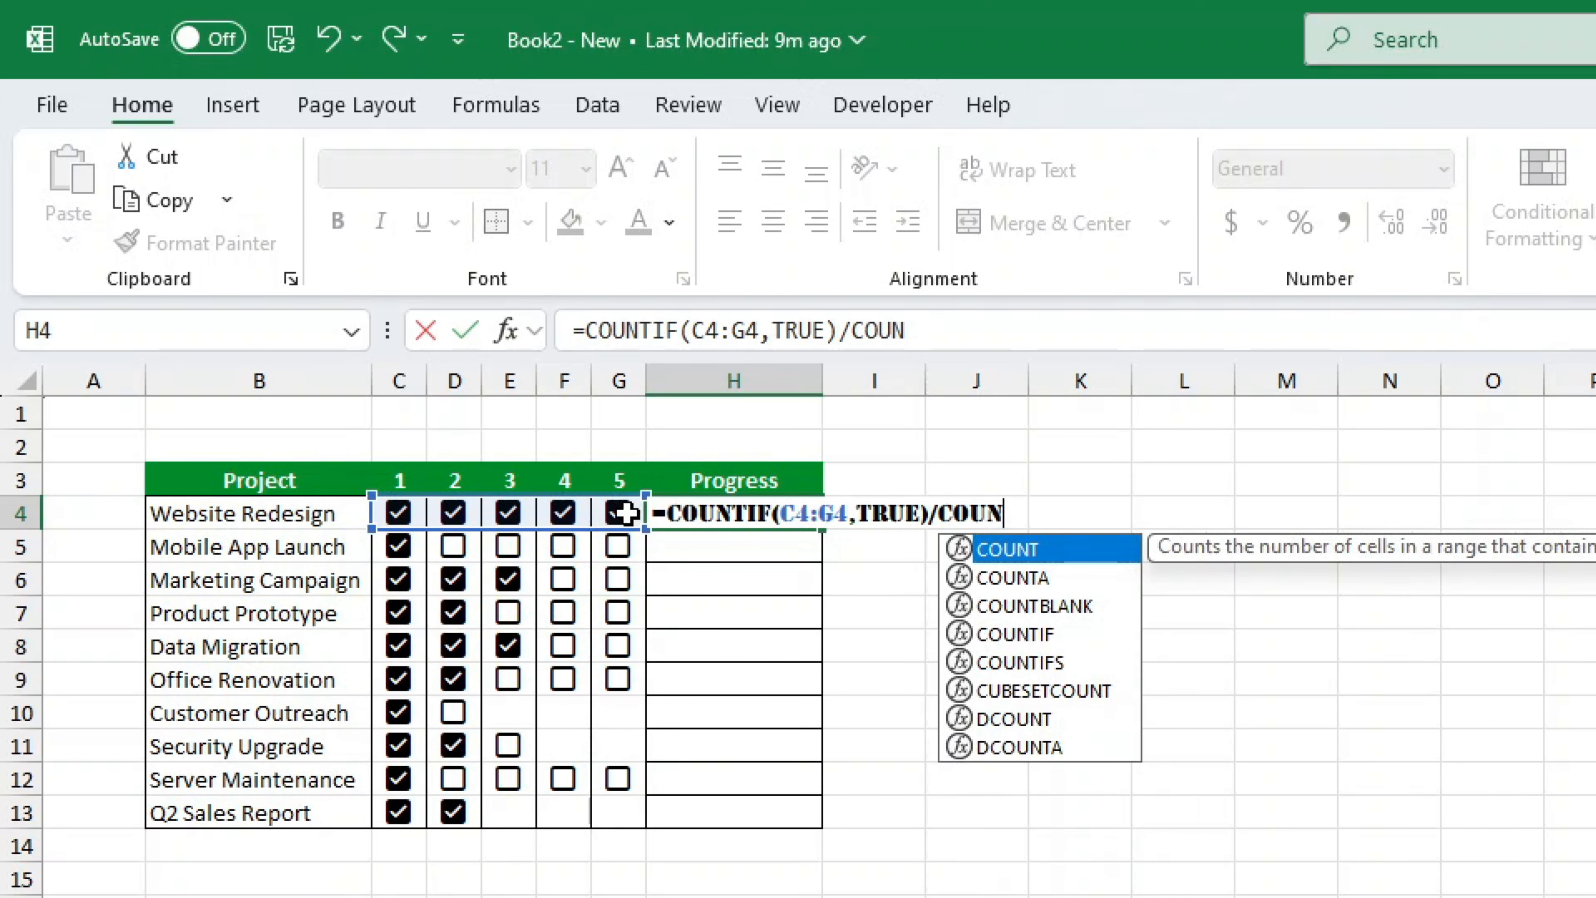
{"action": "key", "text": "Down"}
{"action": "key", "text": "Tab"}
{"action": "type", "text": "("}
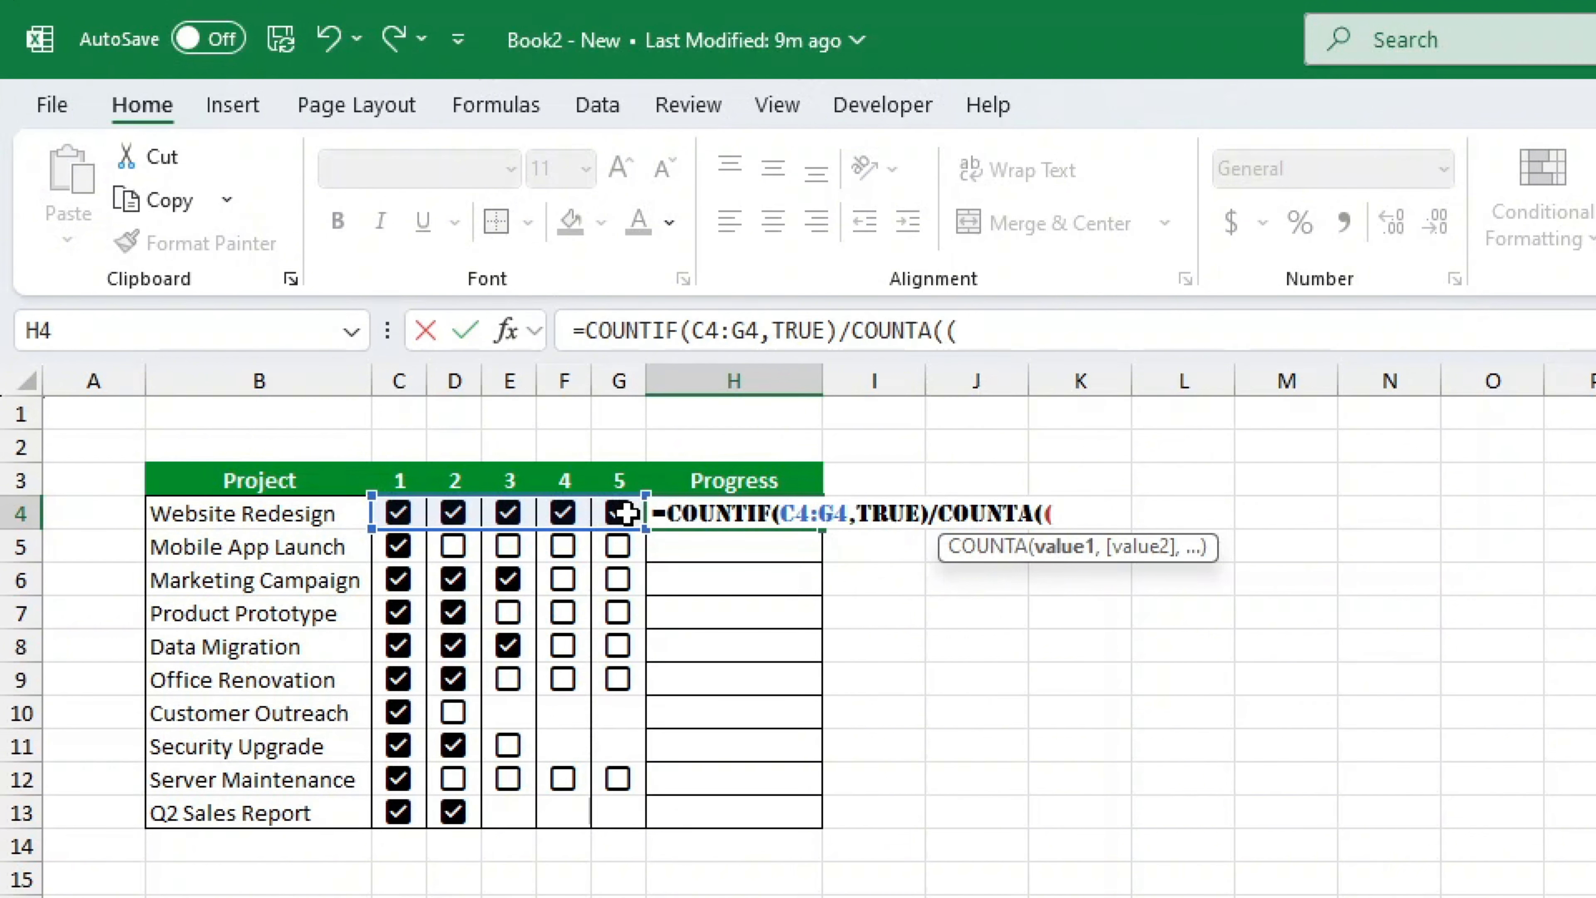
{"action": "left_click_drag", "start_coordinate": [398, 512], "coordinate": [619, 508]}
{"action": "type", "text": ")"}
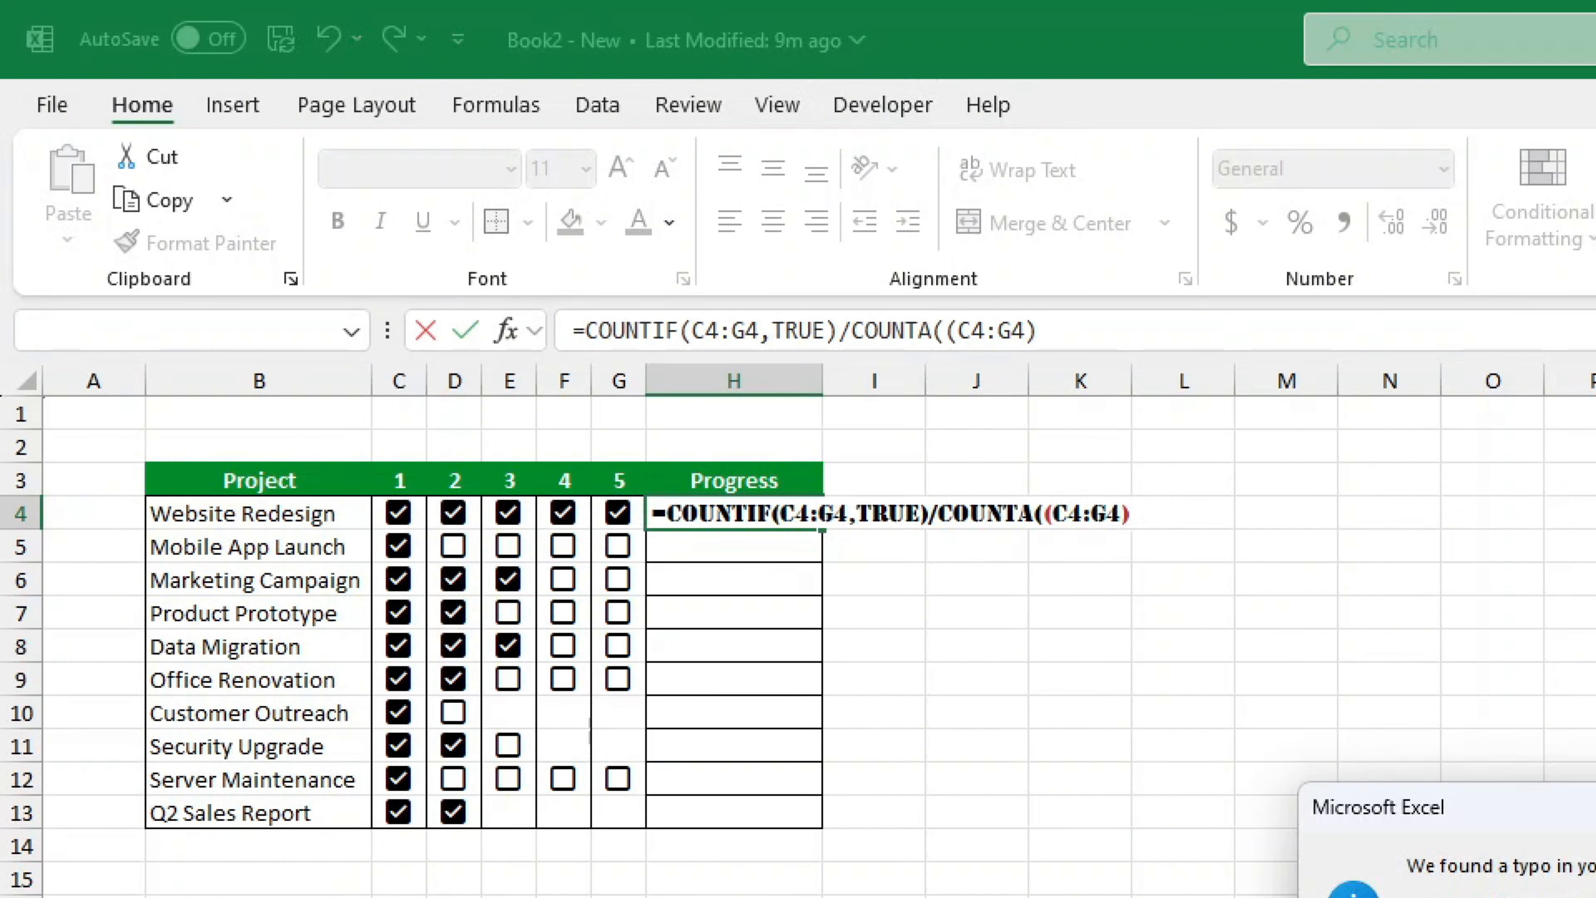
- Remove the extra parenthesis after COUNTA so the formula reads =COUNTIF(C4:G4,TRUE)/COUNTA(C4:G4) and confirm it
{"action": "left_click", "coordinate": [1056, 314]}
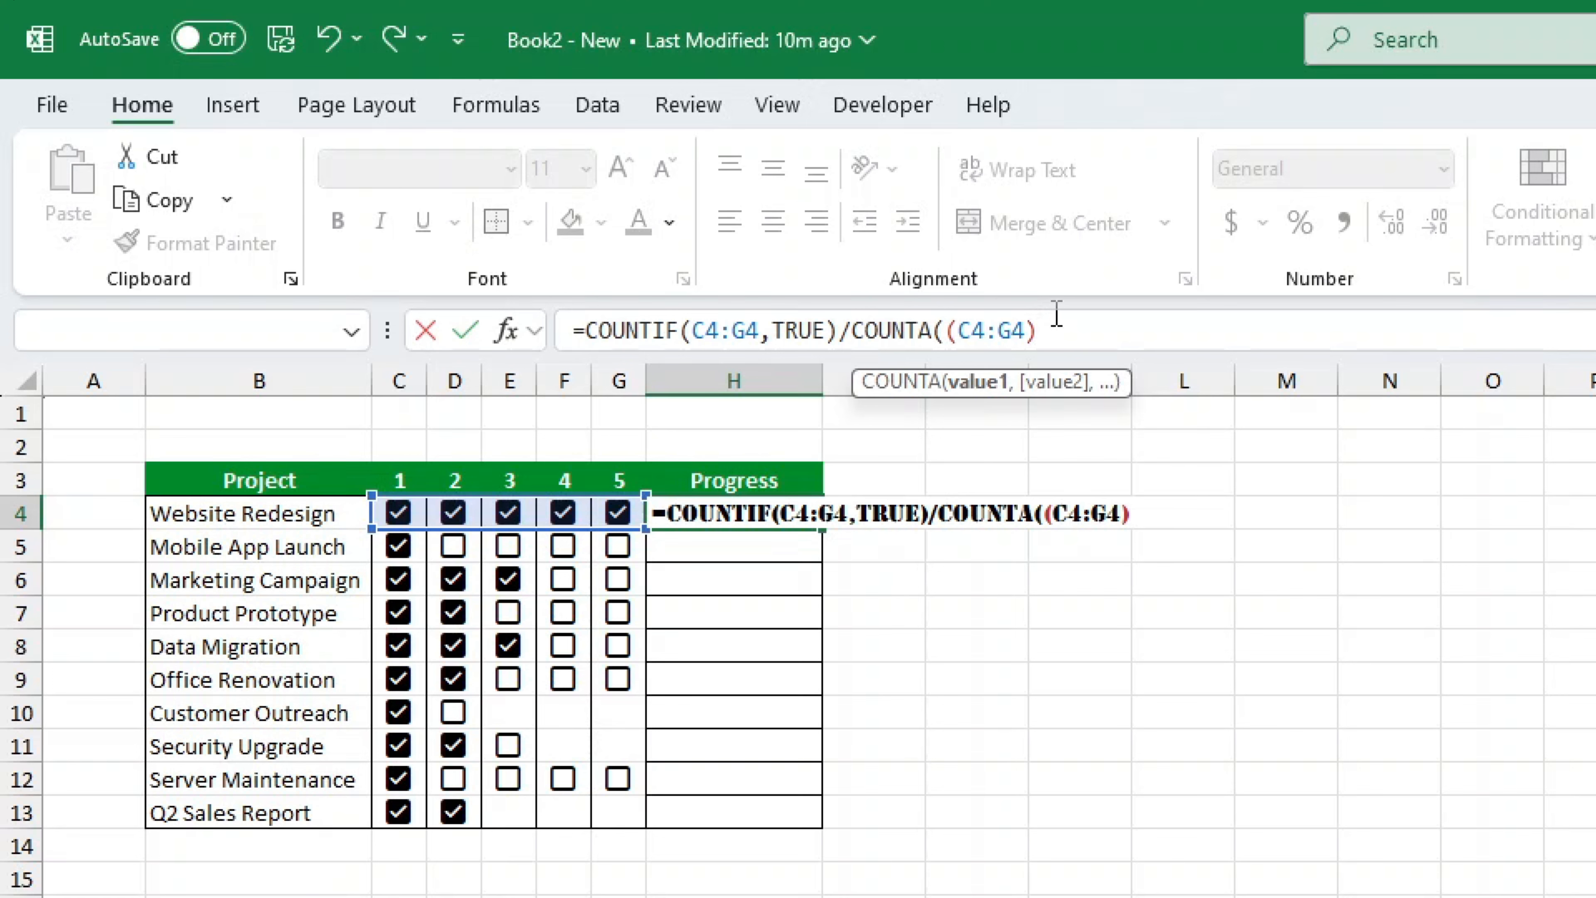
{"action": "key", "text": "Left"}
{"action": "key", "text": "Left"}
{"action": "key", "text": "Left"}
{"action": "key", "text": "Left"}
{"action": "key", "text": "Left"}
{"action": "key", "text": "Left"}
{"action": "key", "text": "BackSpace"}
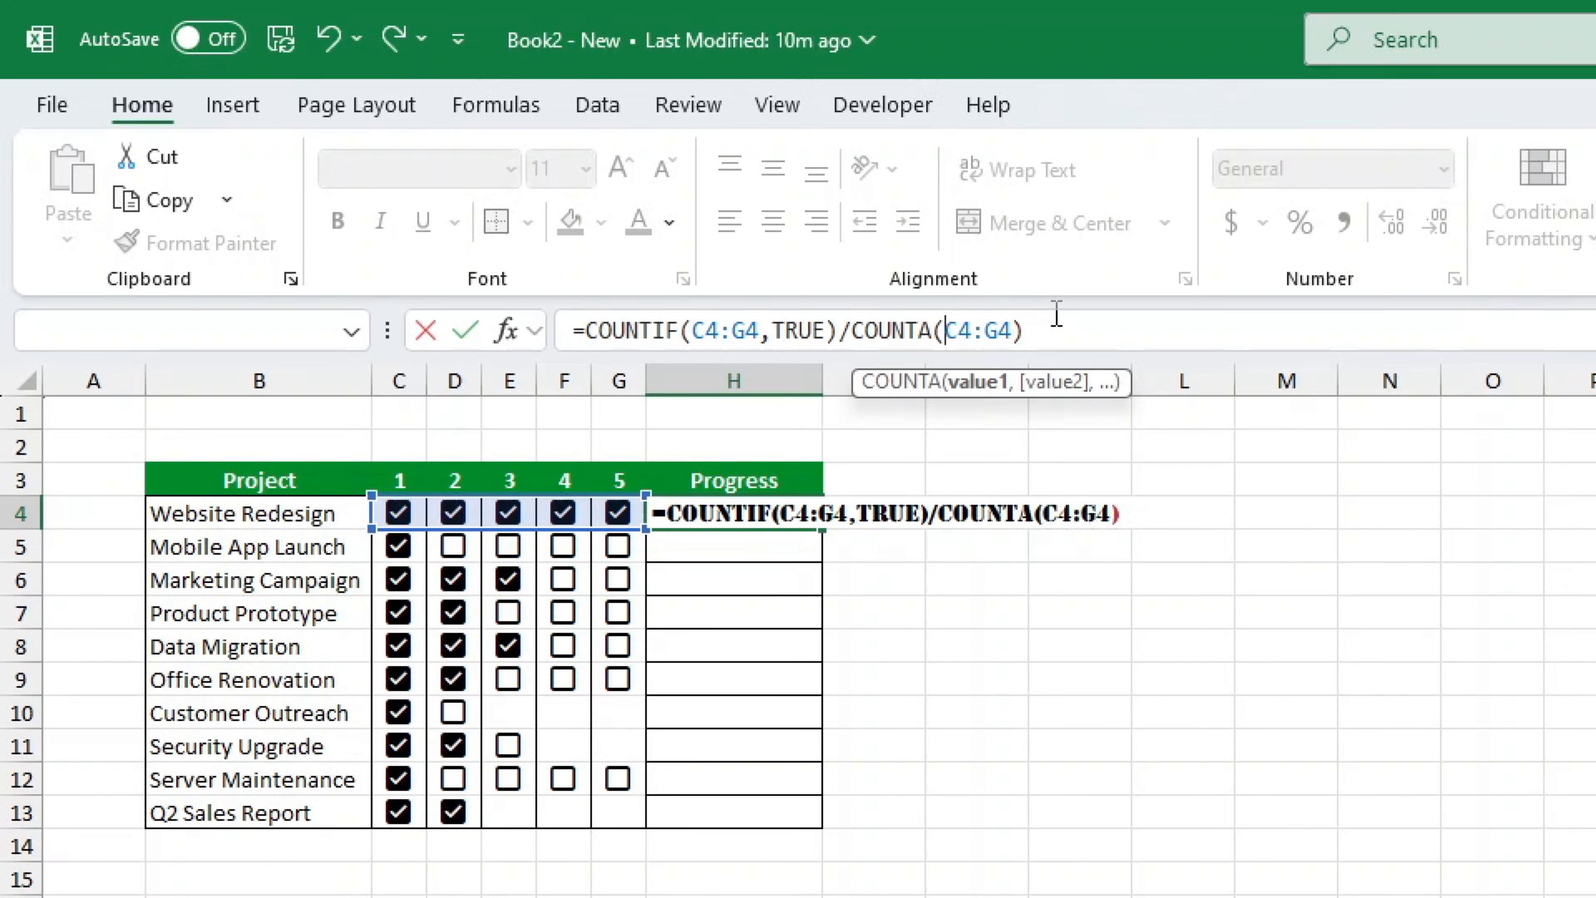
{"action": "key", "text": "End"}
{"action": "key", "text": "Return"}
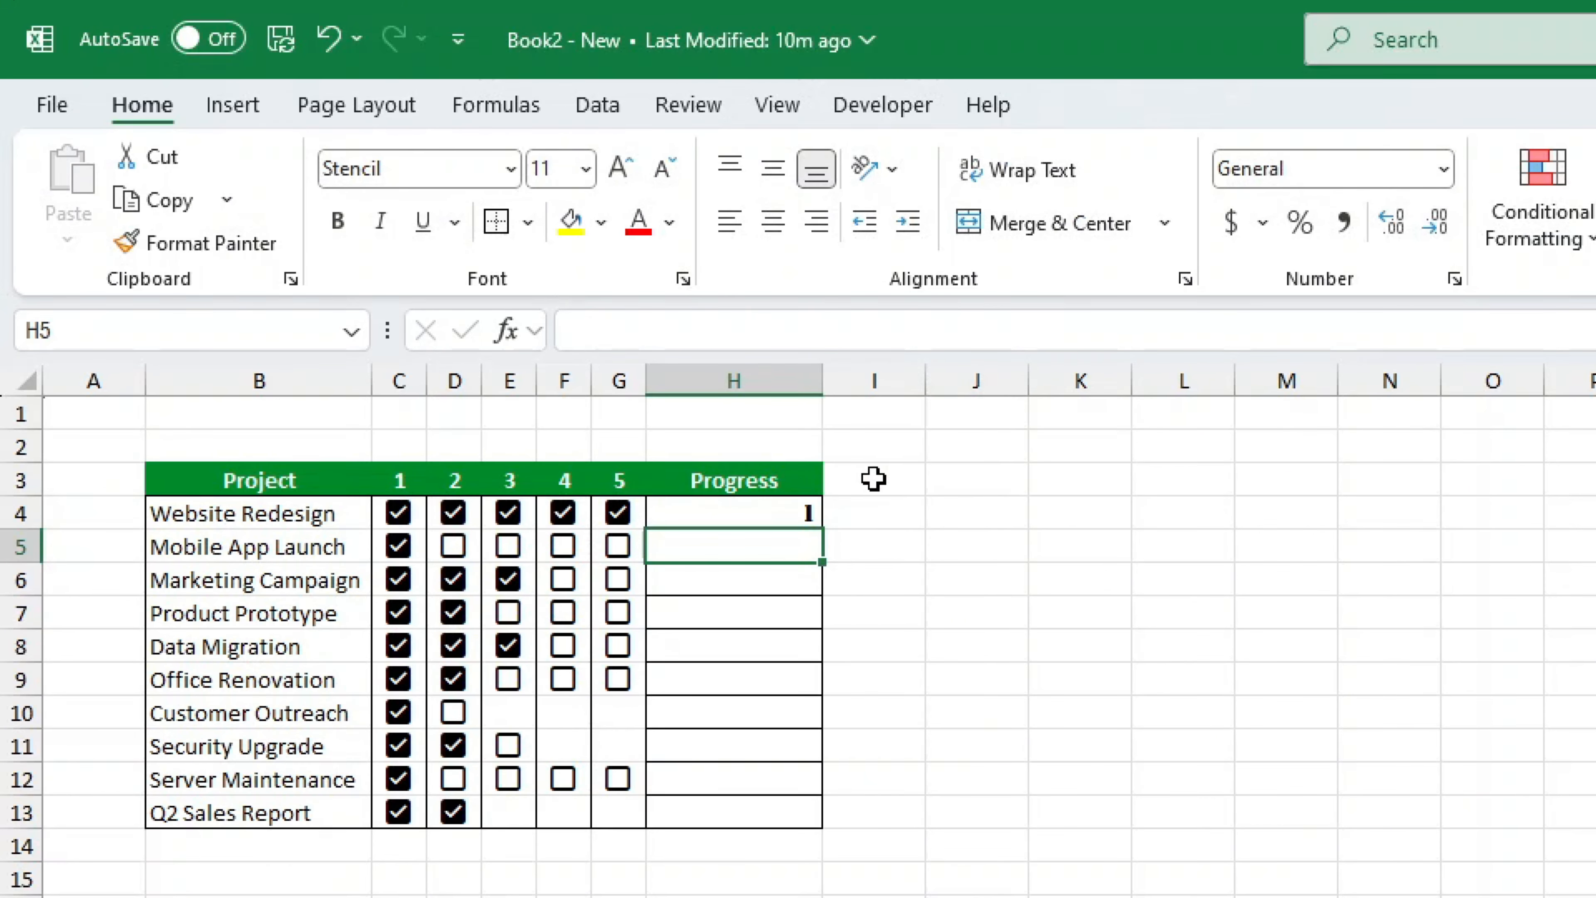
- Format H4 as a percentage and fill it down to H13
{"action": "left_click", "coordinate": [815, 506]}
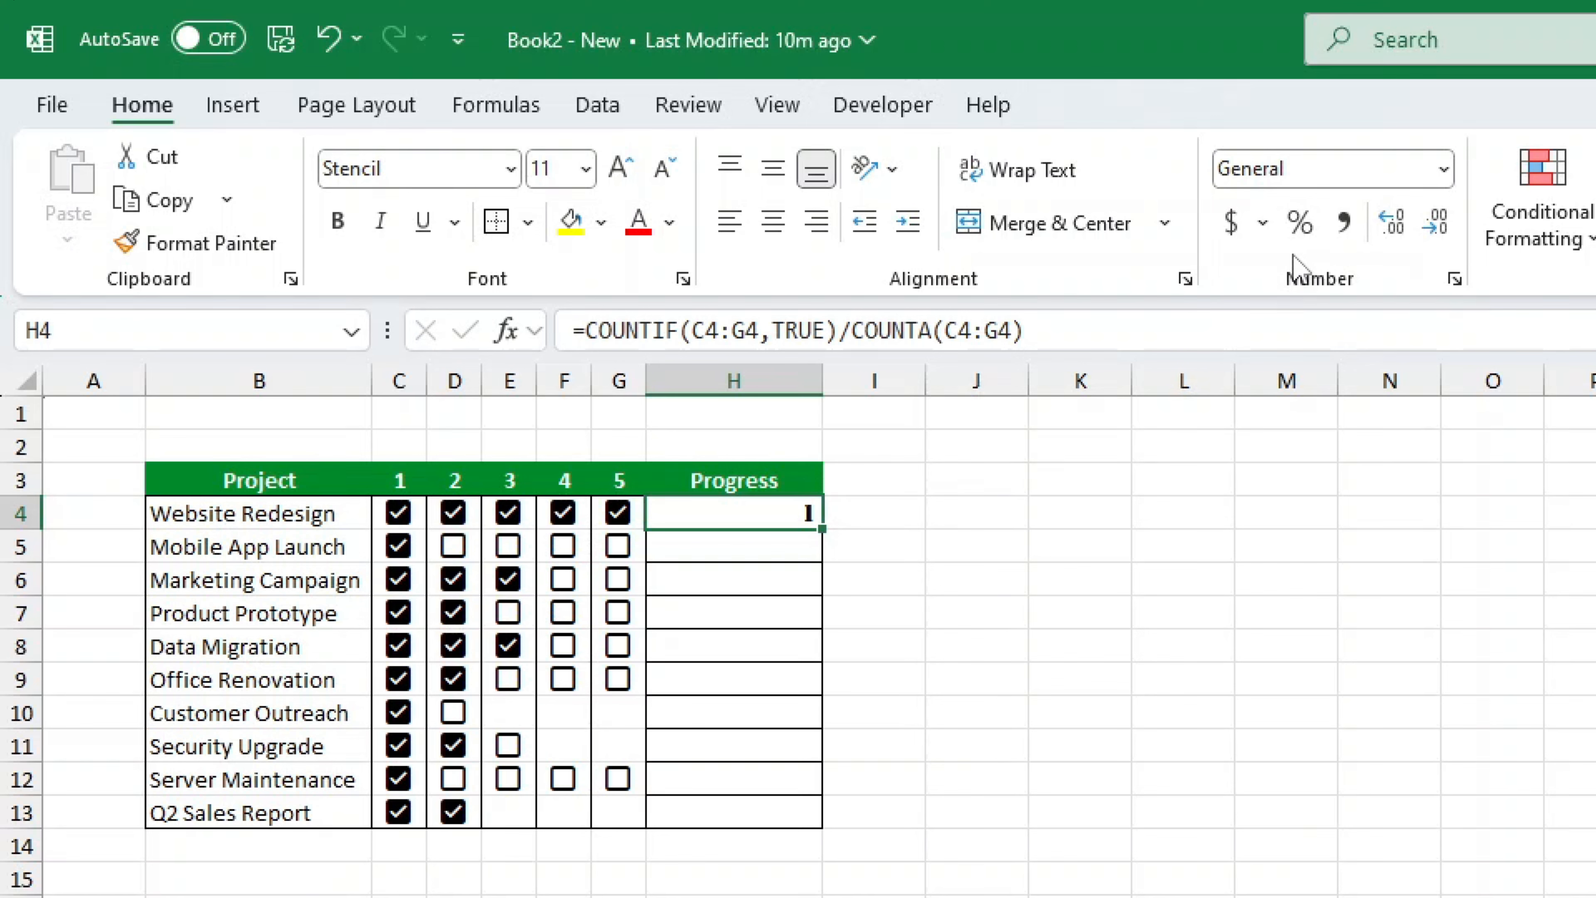
{"action": "left_click", "coordinate": [1299, 221]}
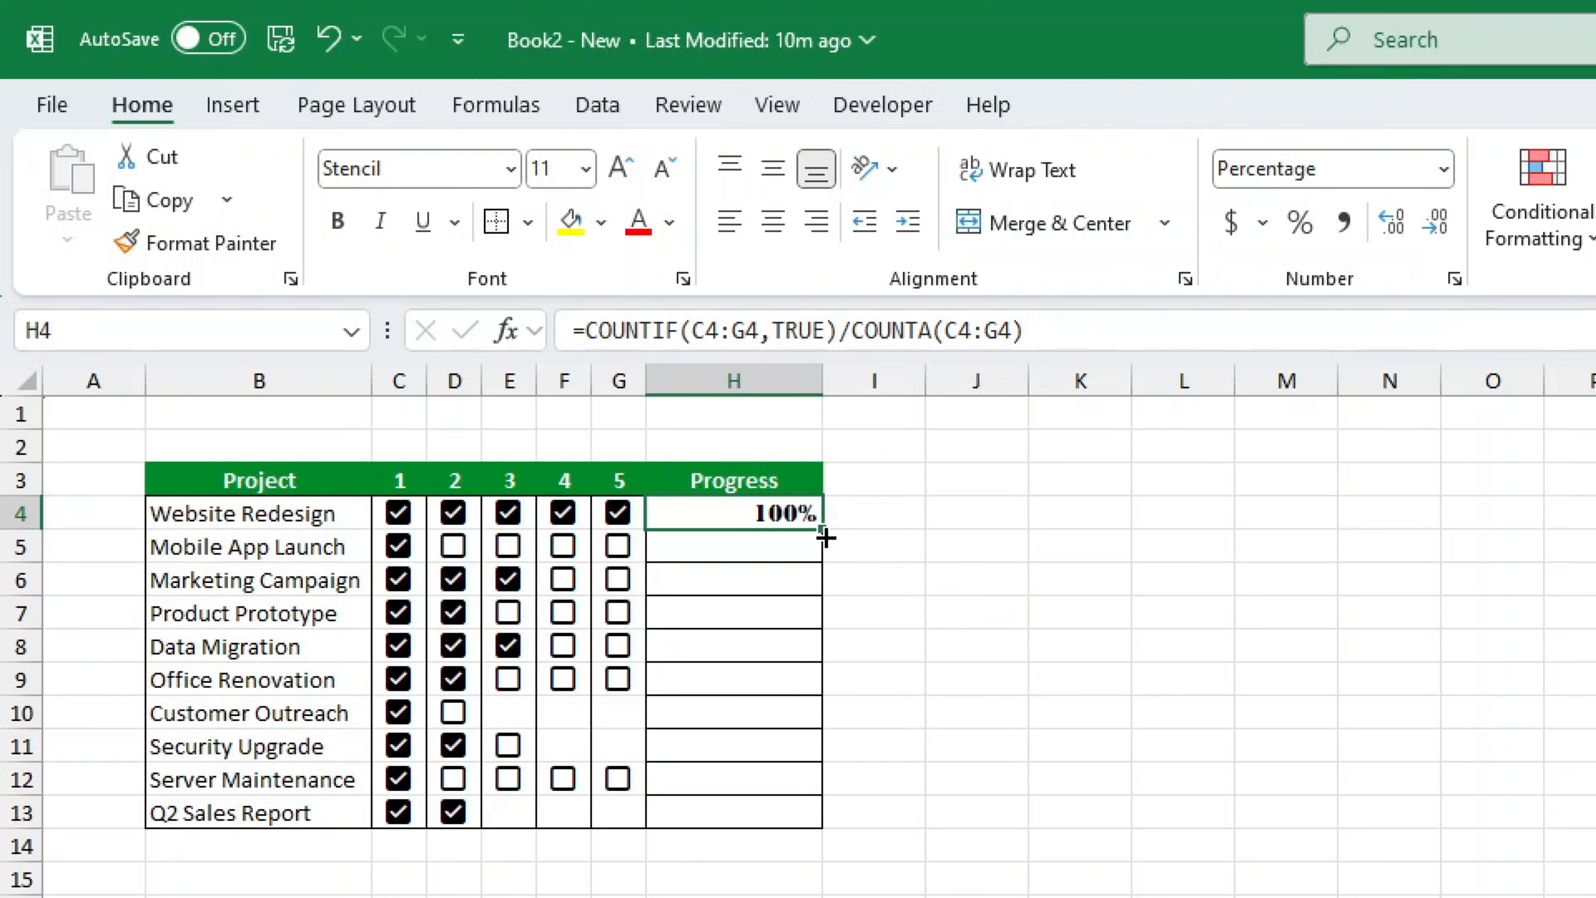
{"action": "left_click_drag", "start_coordinate": [823, 532], "coordinate": [816, 825]}
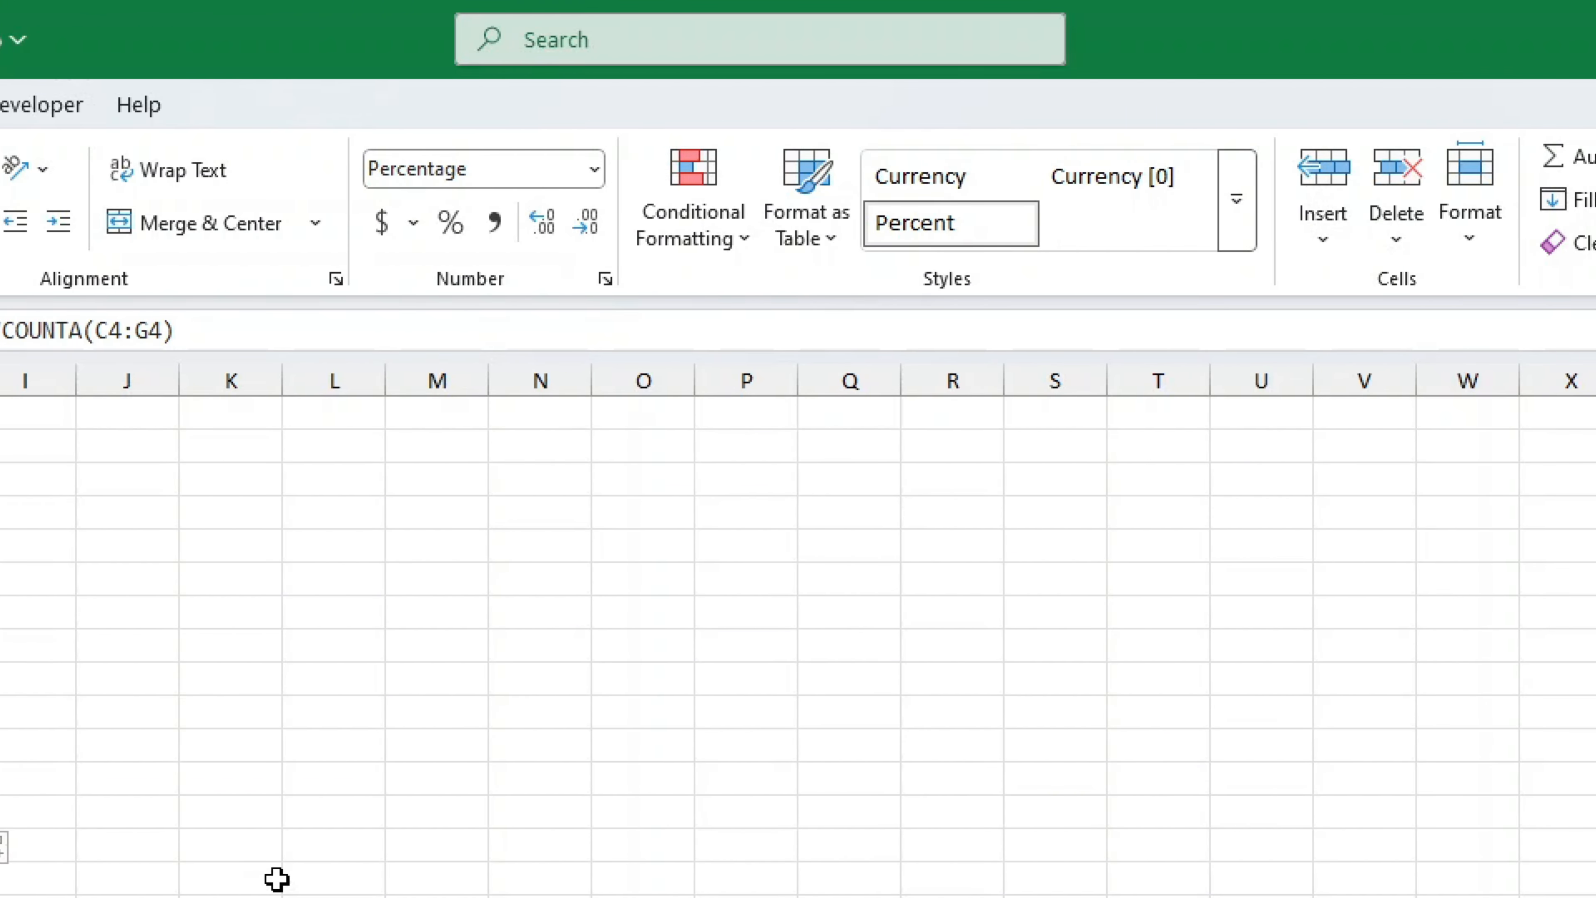
- Apply green gradient-fill data bars to the Progress cells with Conditional Formatting
{"action": "left_click", "coordinate": [677, 253]}
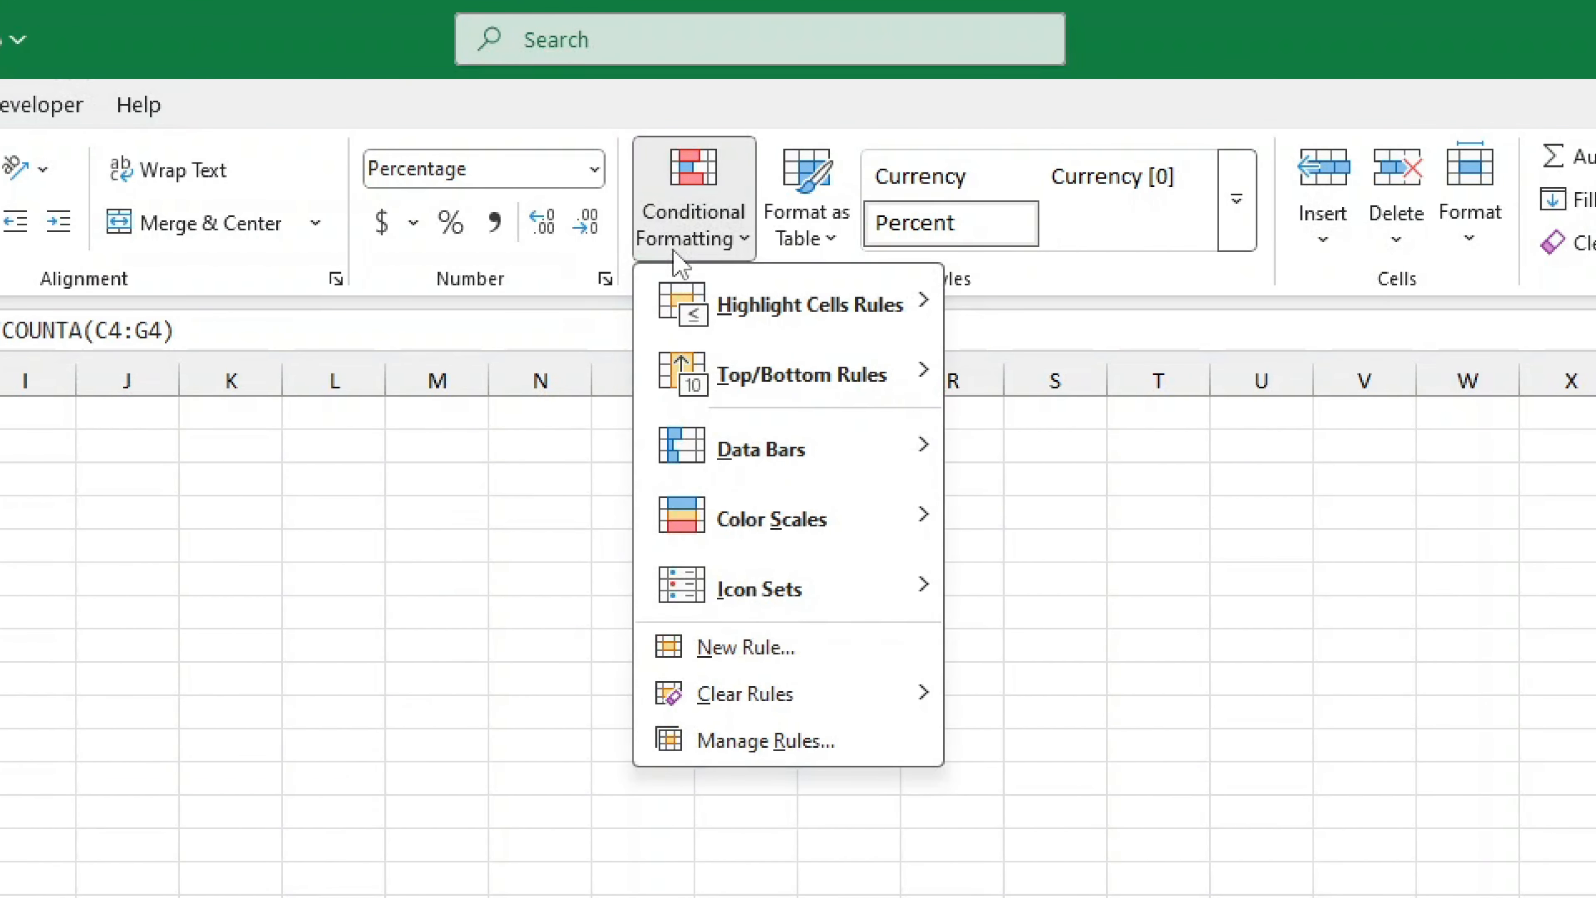
{"action": "mouse_move", "coordinate": [705, 448]}
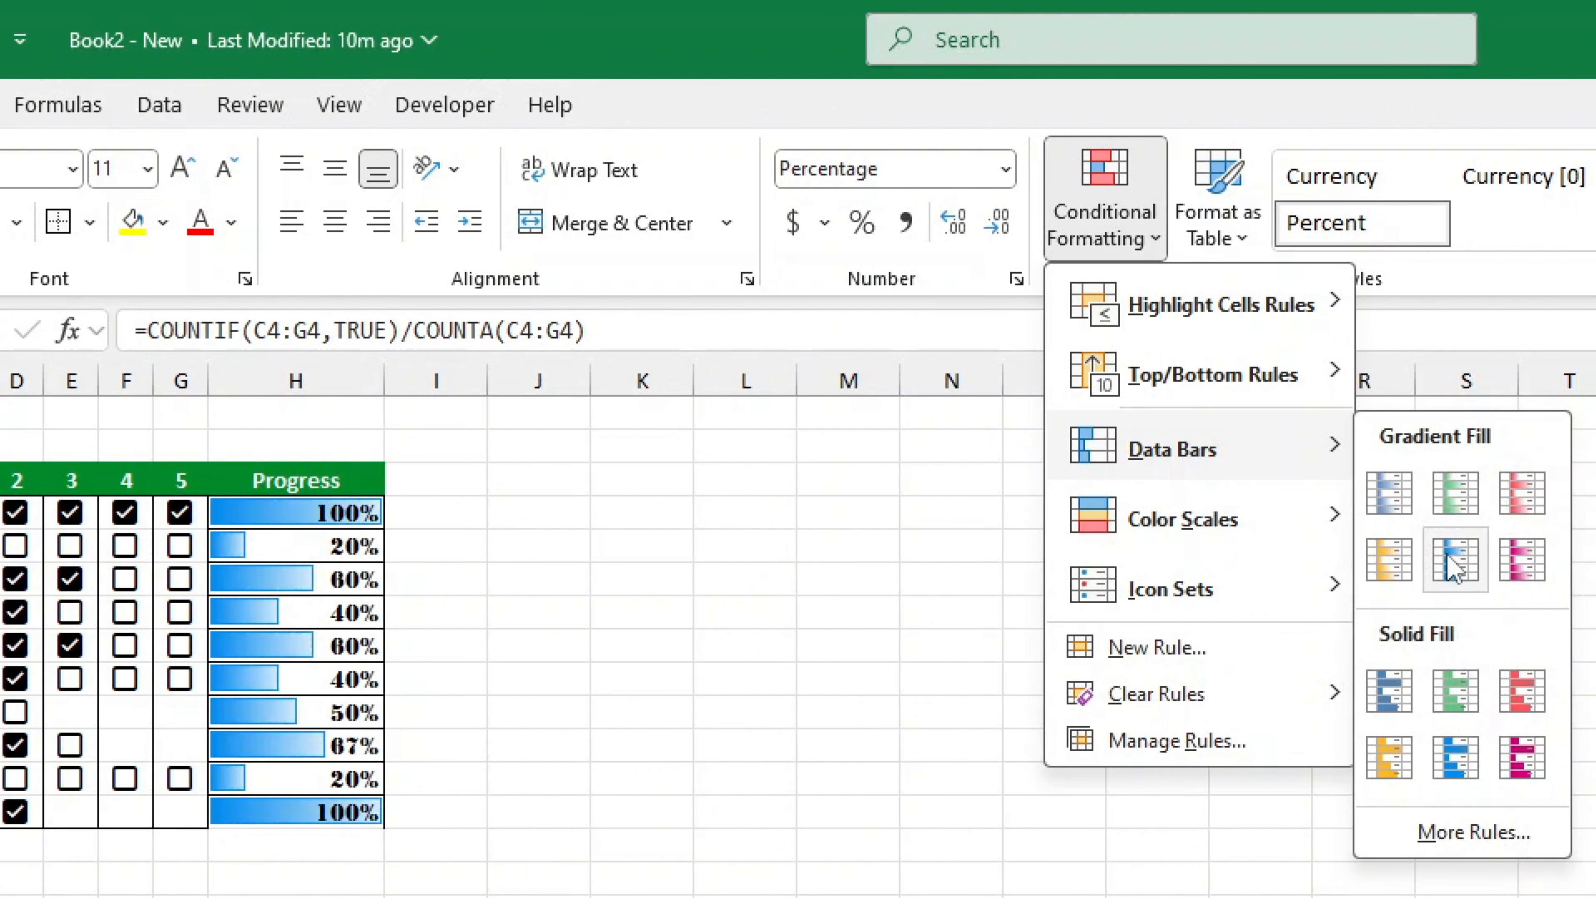
{"action": "left_click", "coordinate": [1455, 497]}
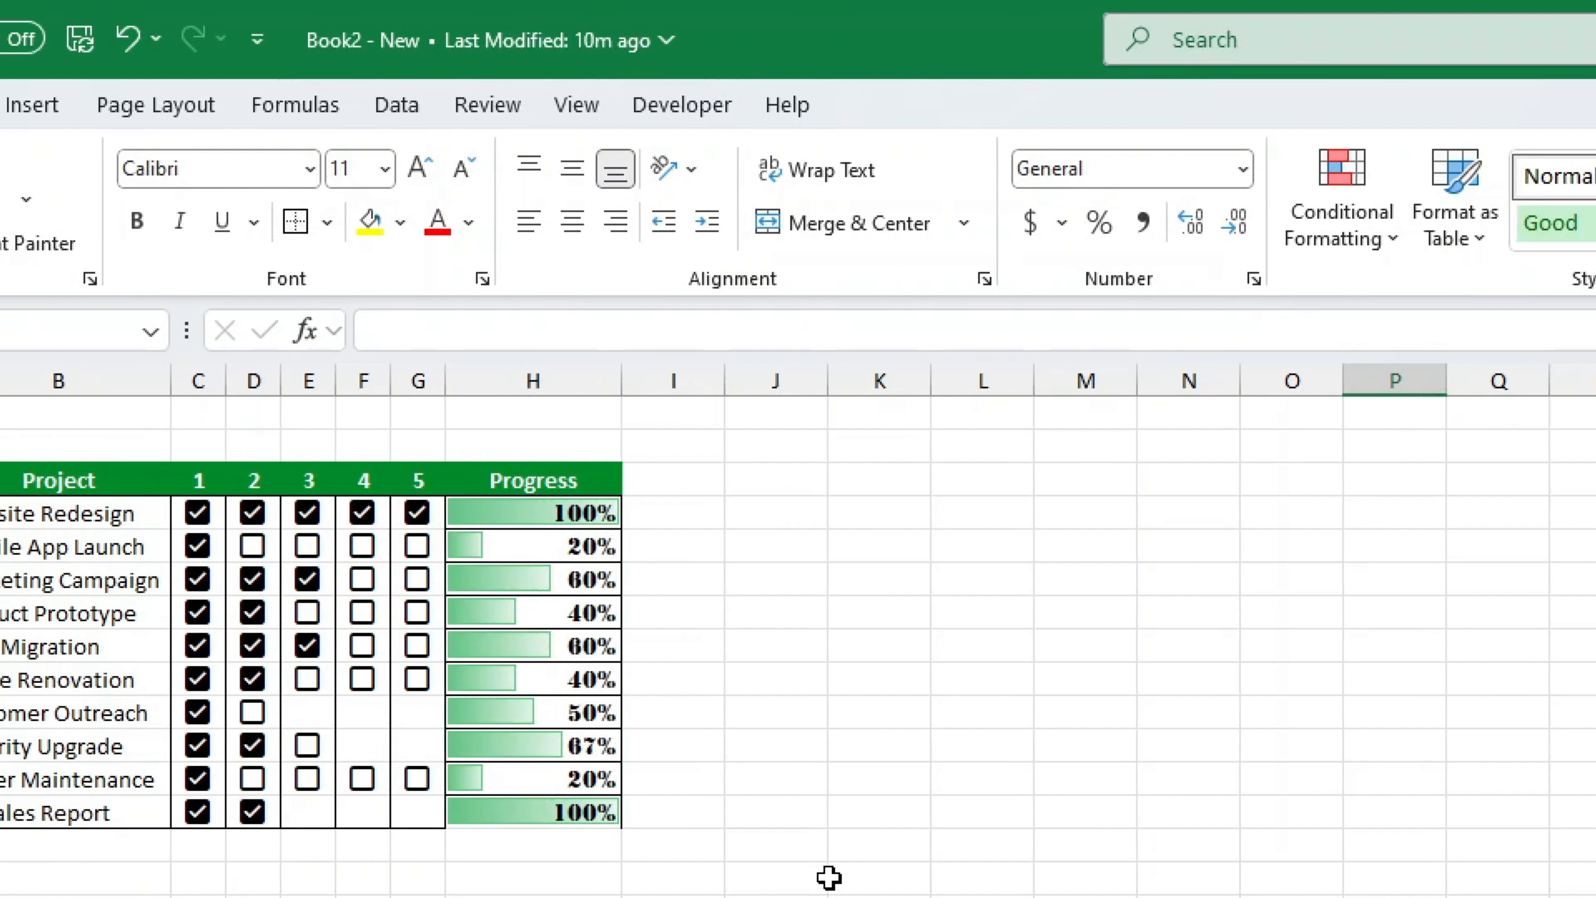
- Tick step 4 for Marketing Campaign, step 2 for Customer Outreach, steps 2–3 for Mobile App Launch and step 3 for Security Upgrade
{"action": "left_click", "coordinate": [124, 579]}
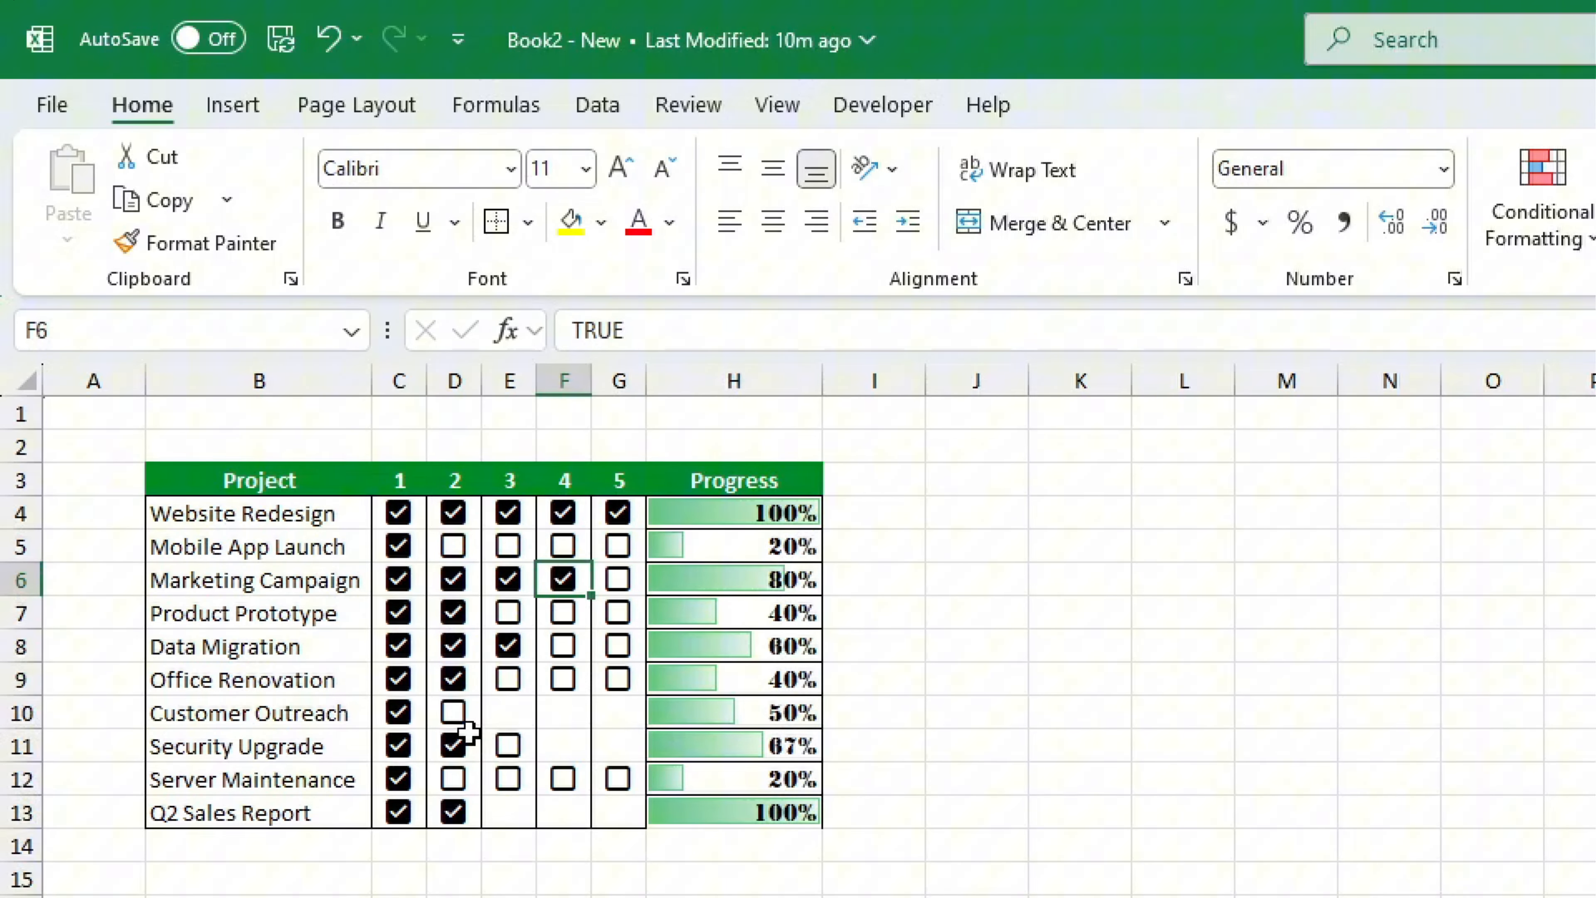
{"action": "left_click", "coordinate": [453, 722]}
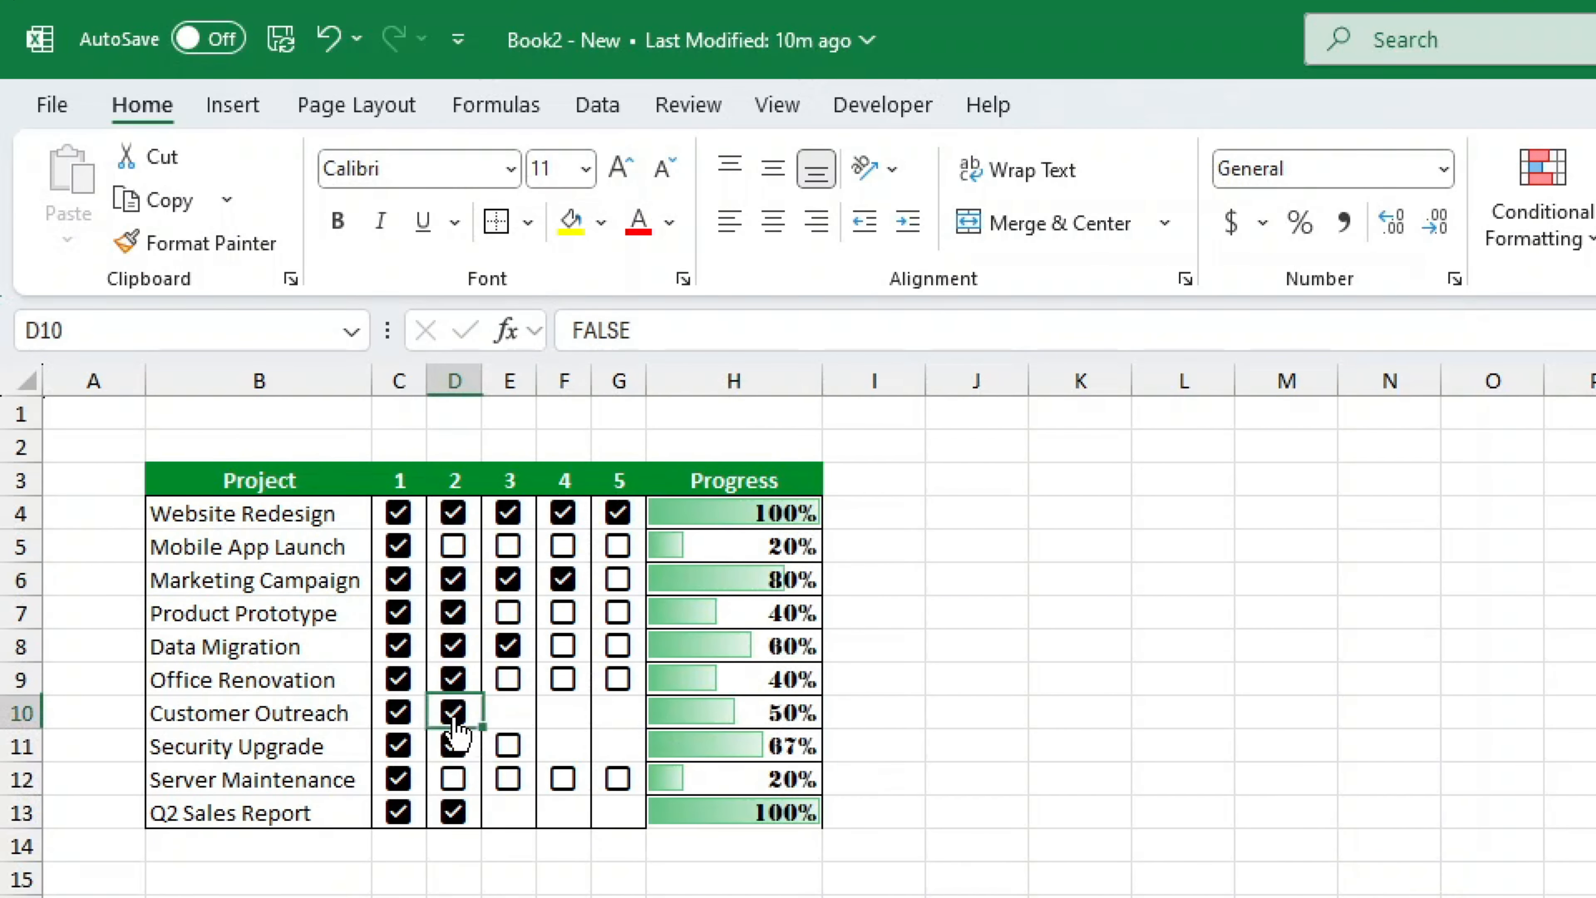
{"action": "left_click", "coordinate": [509, 559]}
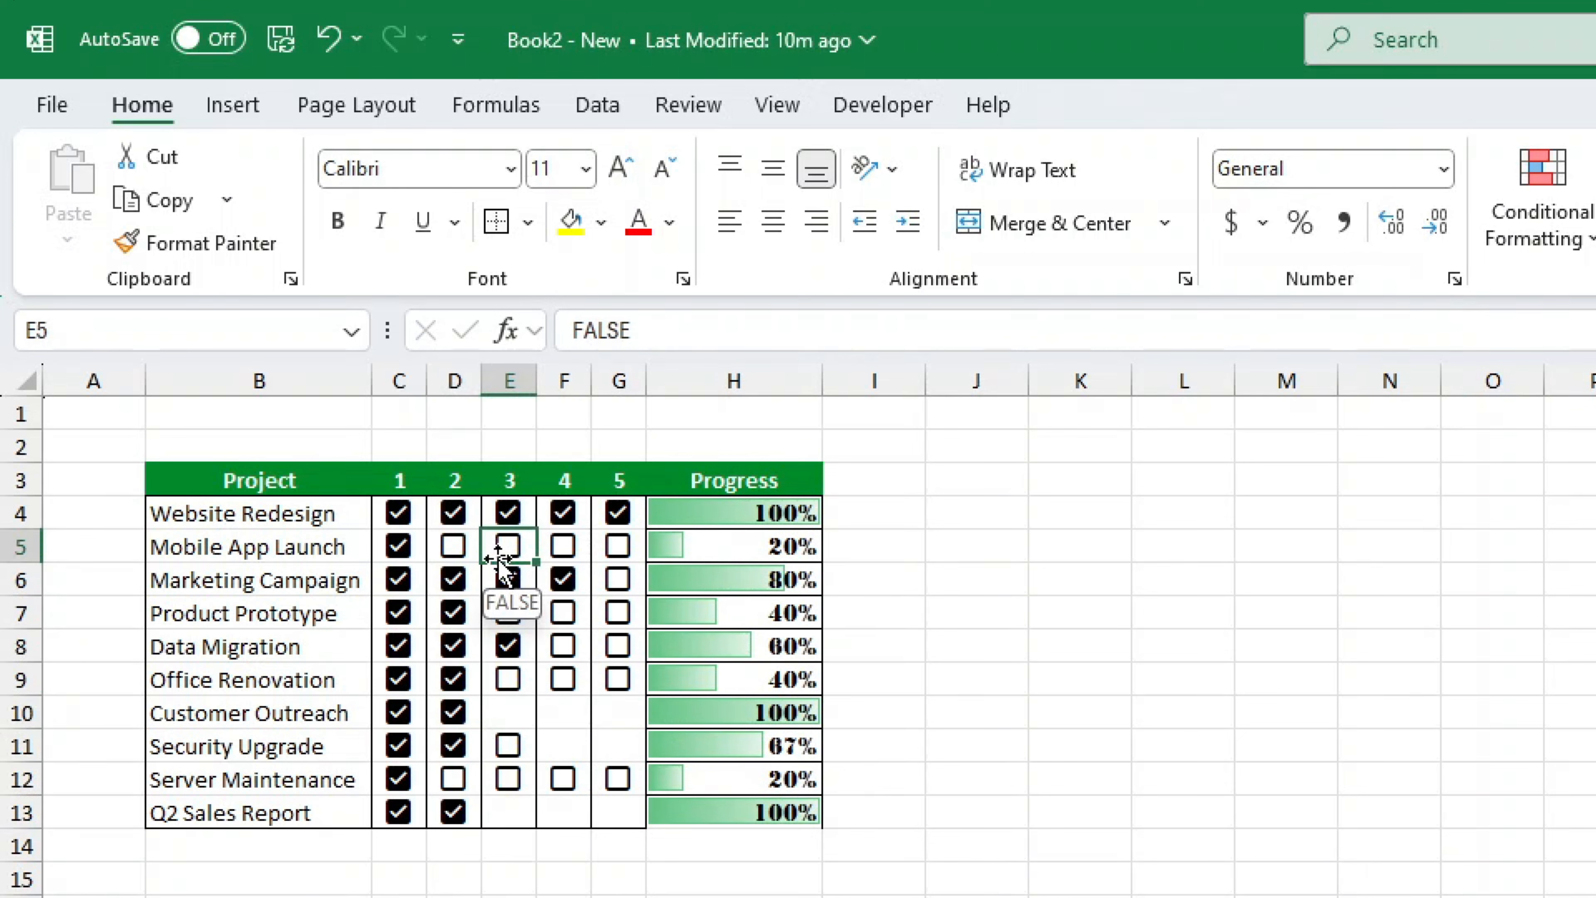
{"action": "left_click", "coordinate": [508, 546]}
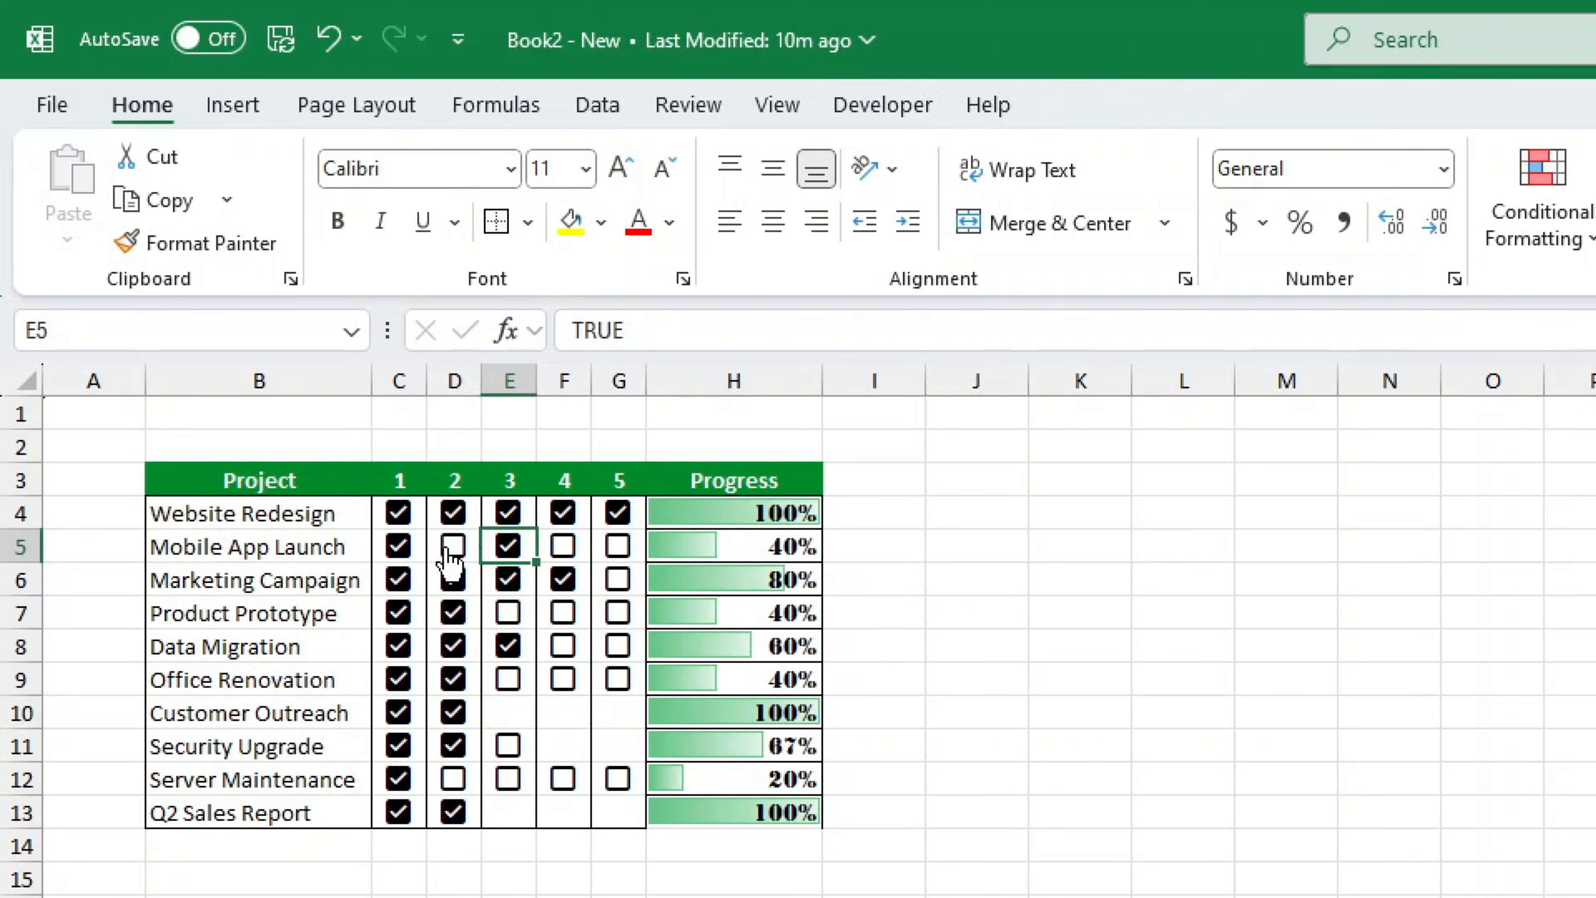
{"action": "left_click", "coordinate": [452, 546]}
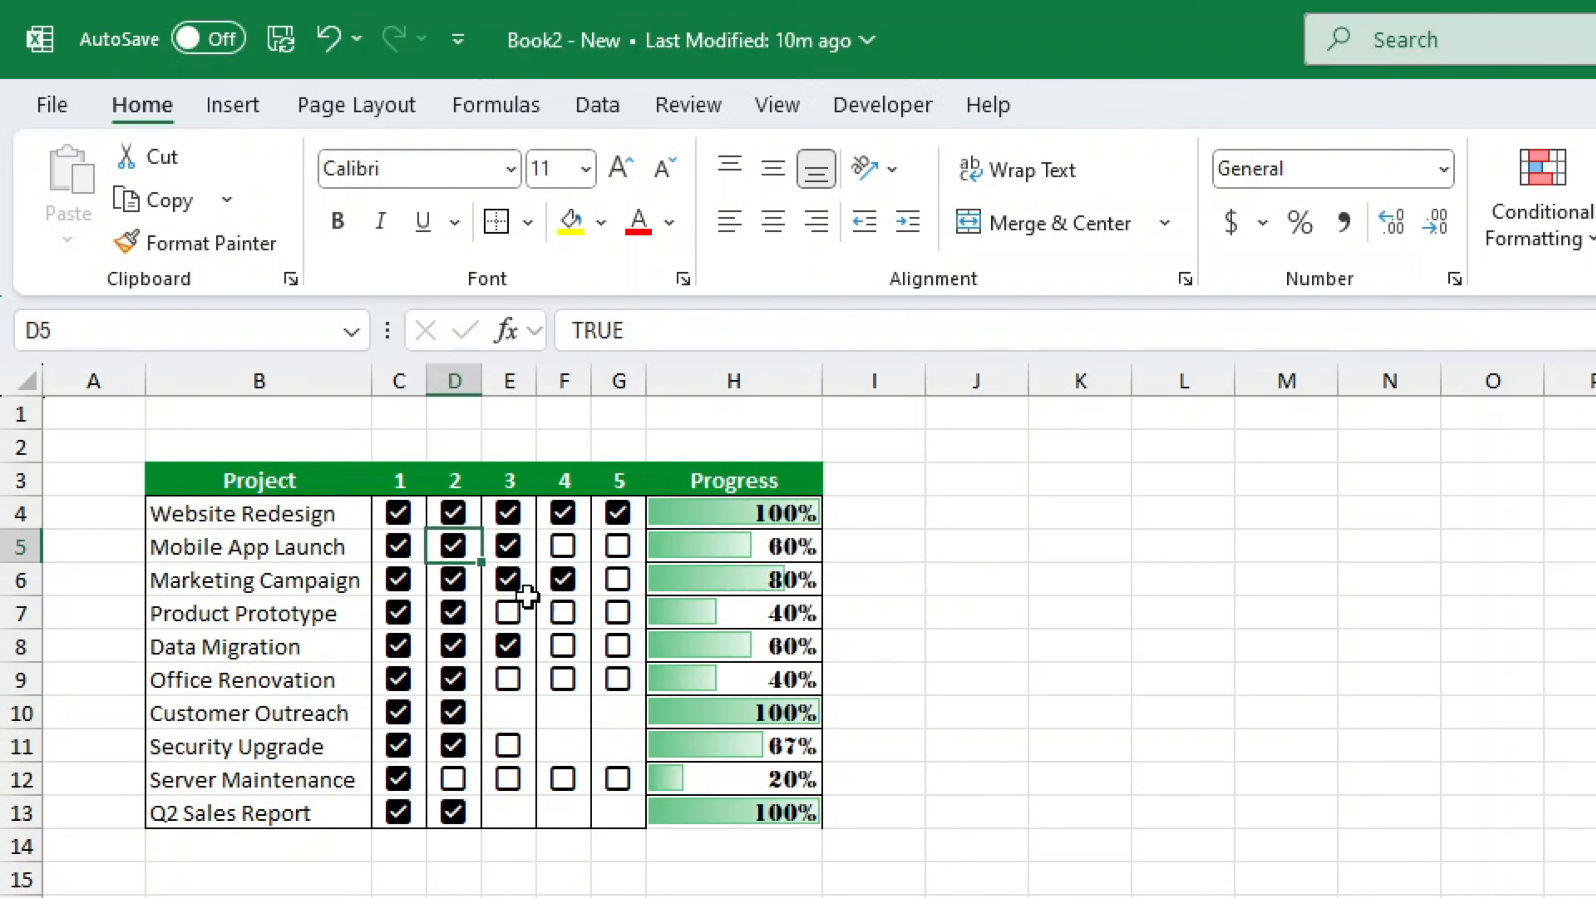
{"action": "left_click", "coordinate": [508, 751]}
{"action": "left_click", "coordinate": [508, 746]}
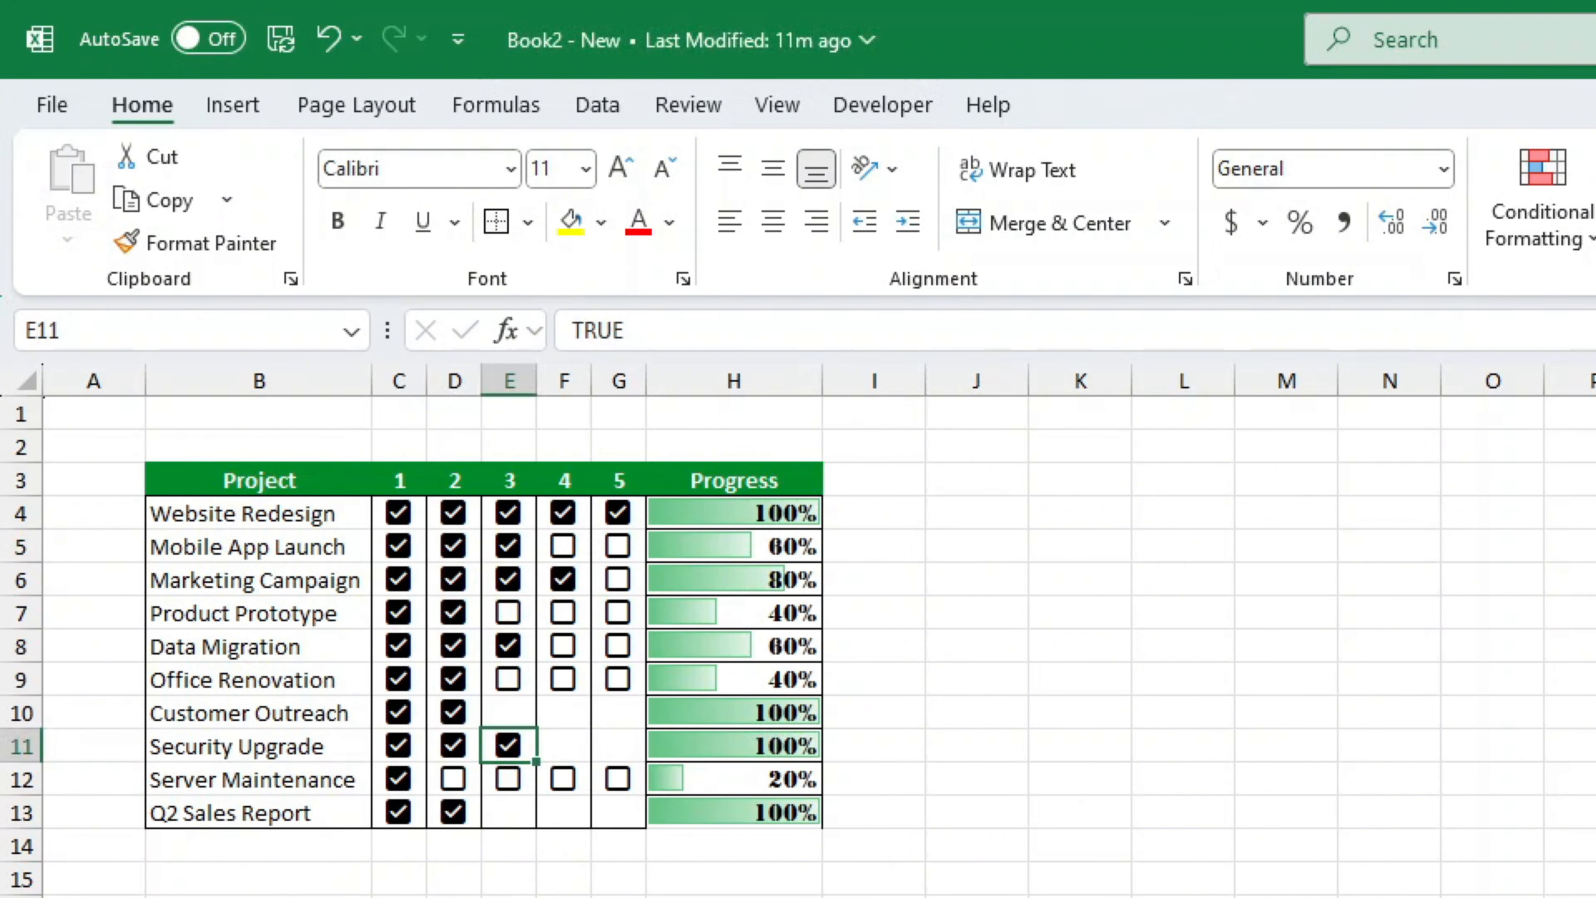